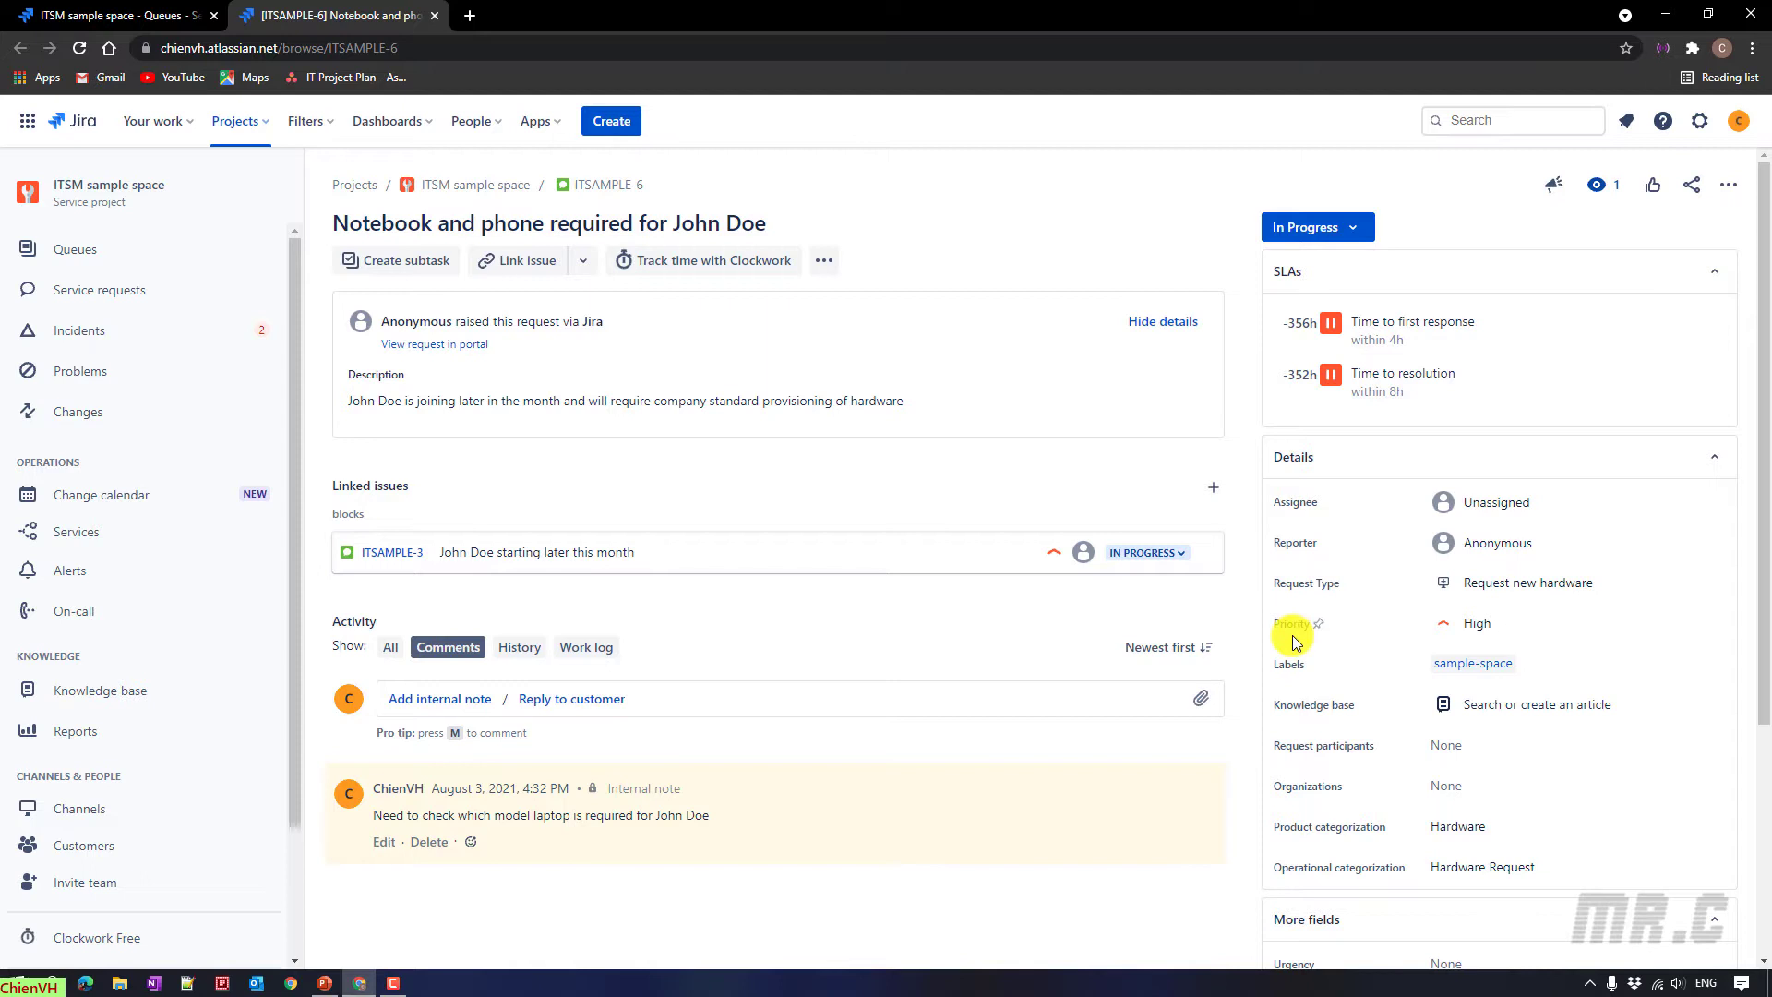
- Open ITSAMPLE-6's Priority field and leave it unchanged at High
click(1453, 633)
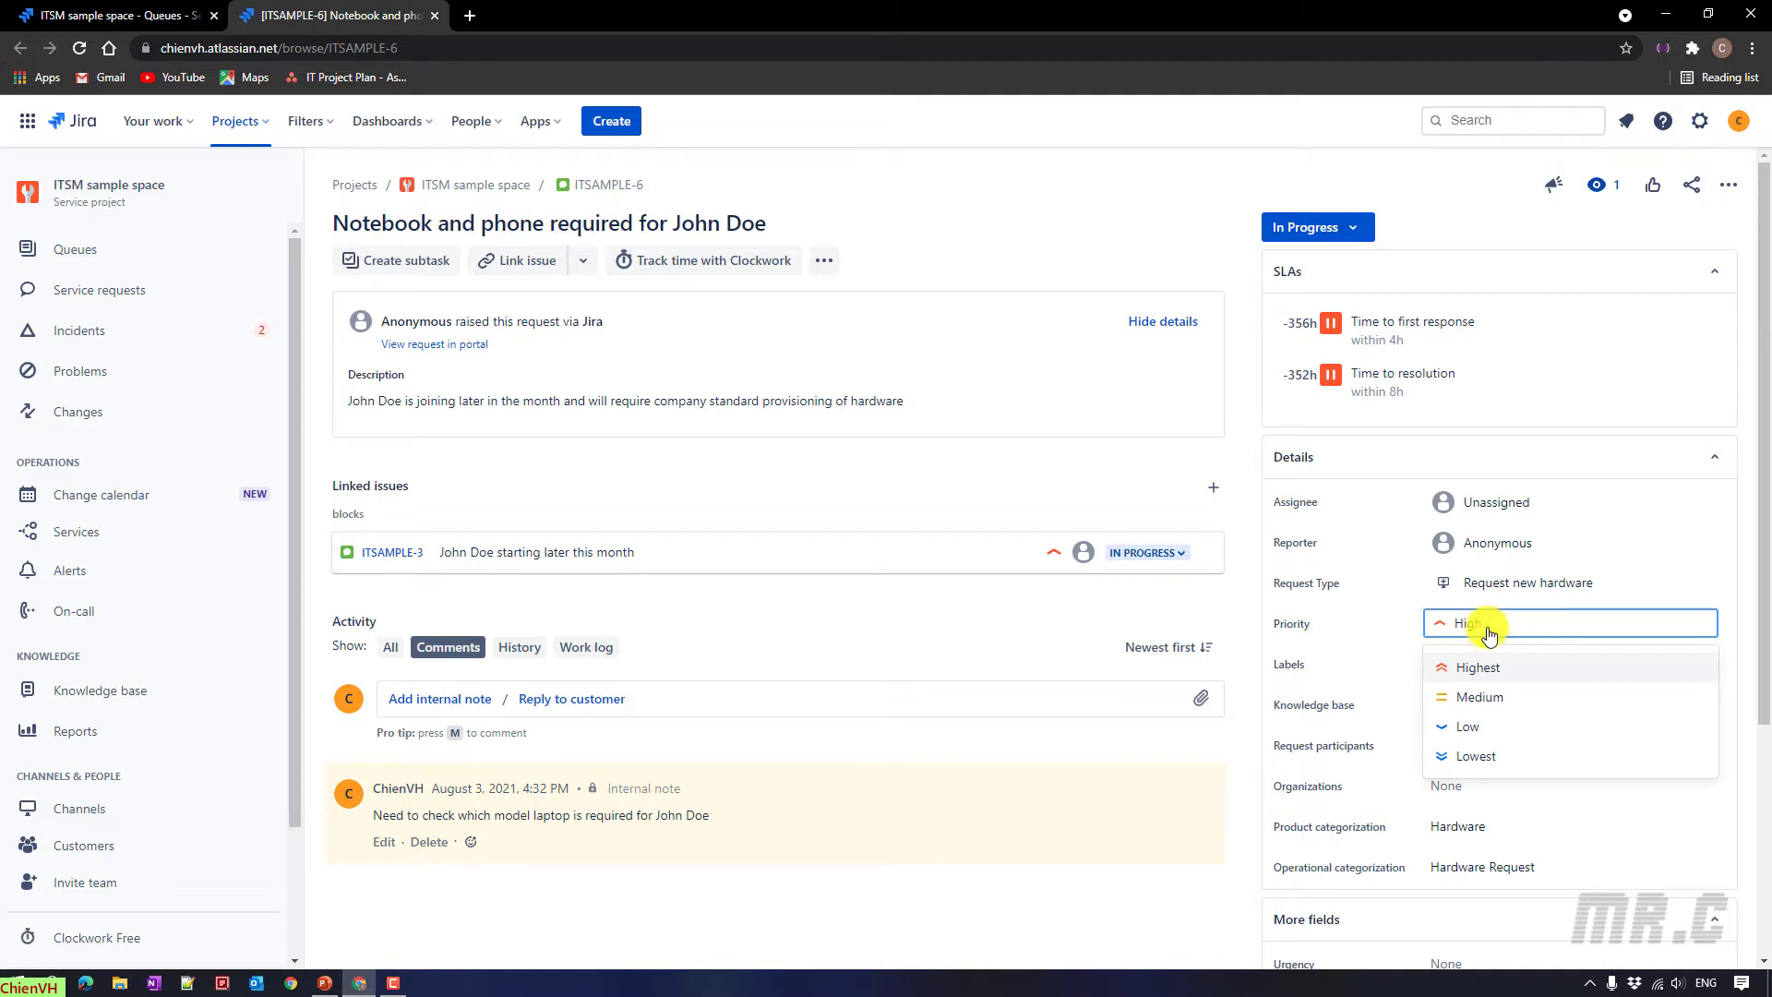
click(1743, 649)
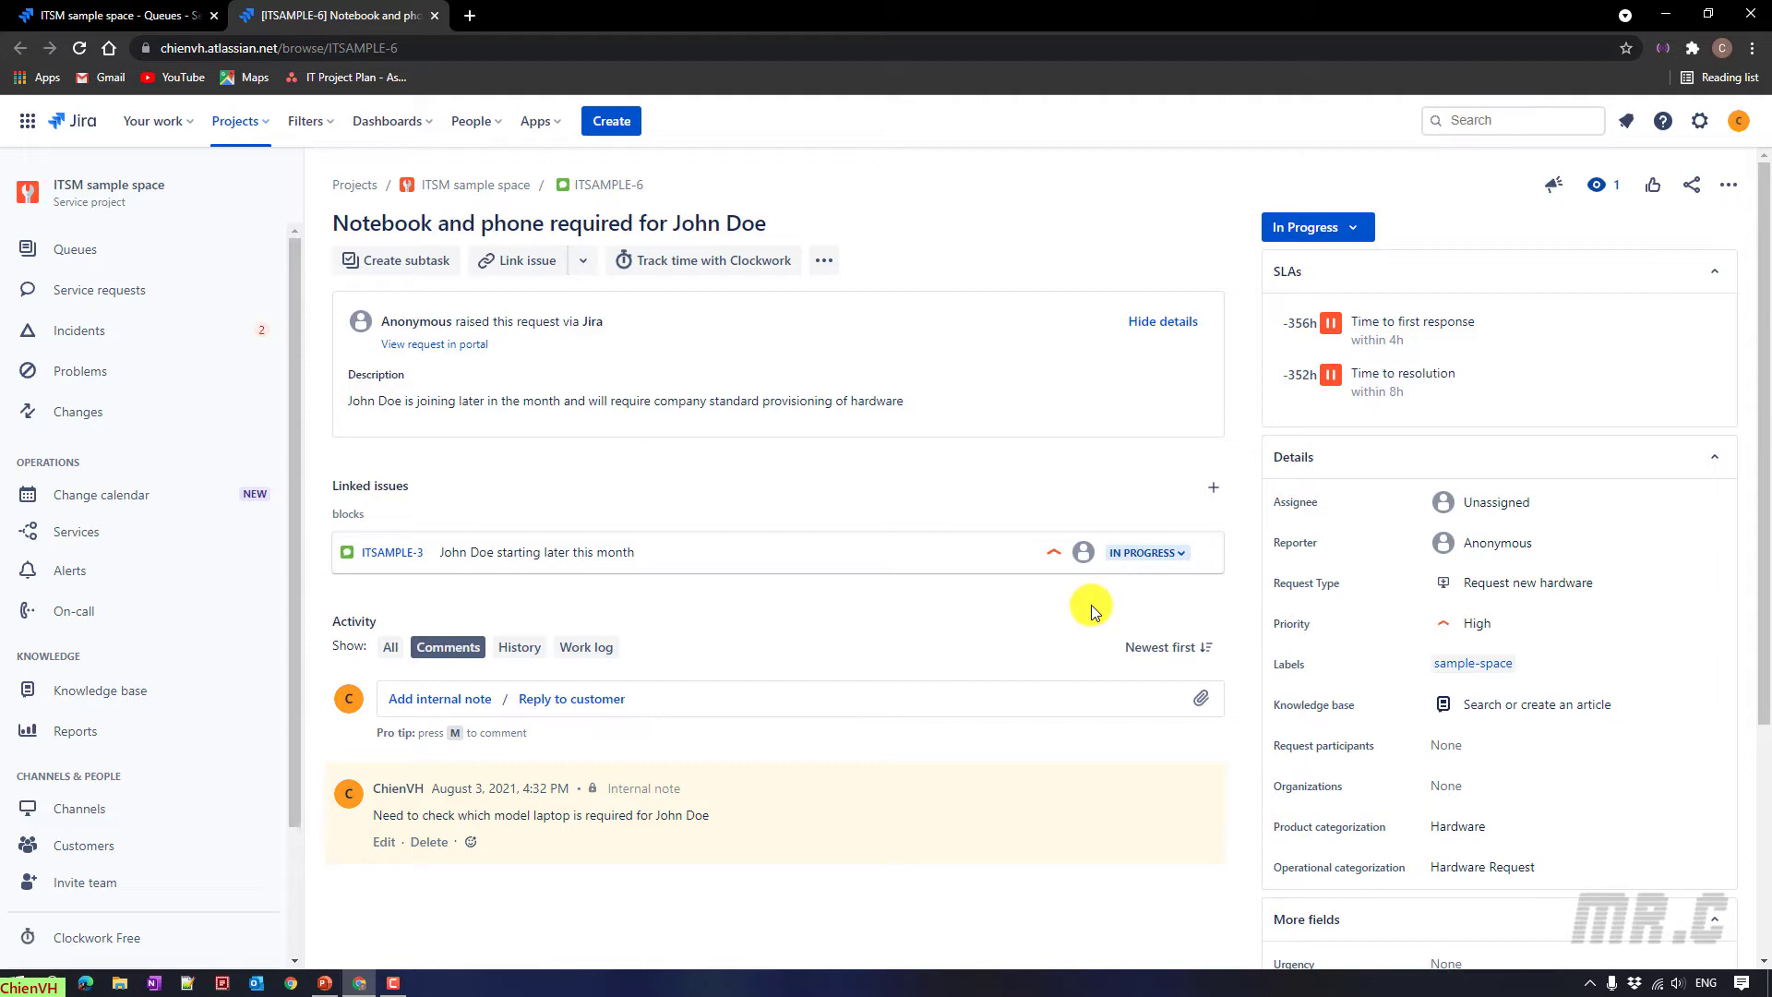
- Go to Settings > Issues > Custom fields to list the 57 active custom fields
click(1701, 133)
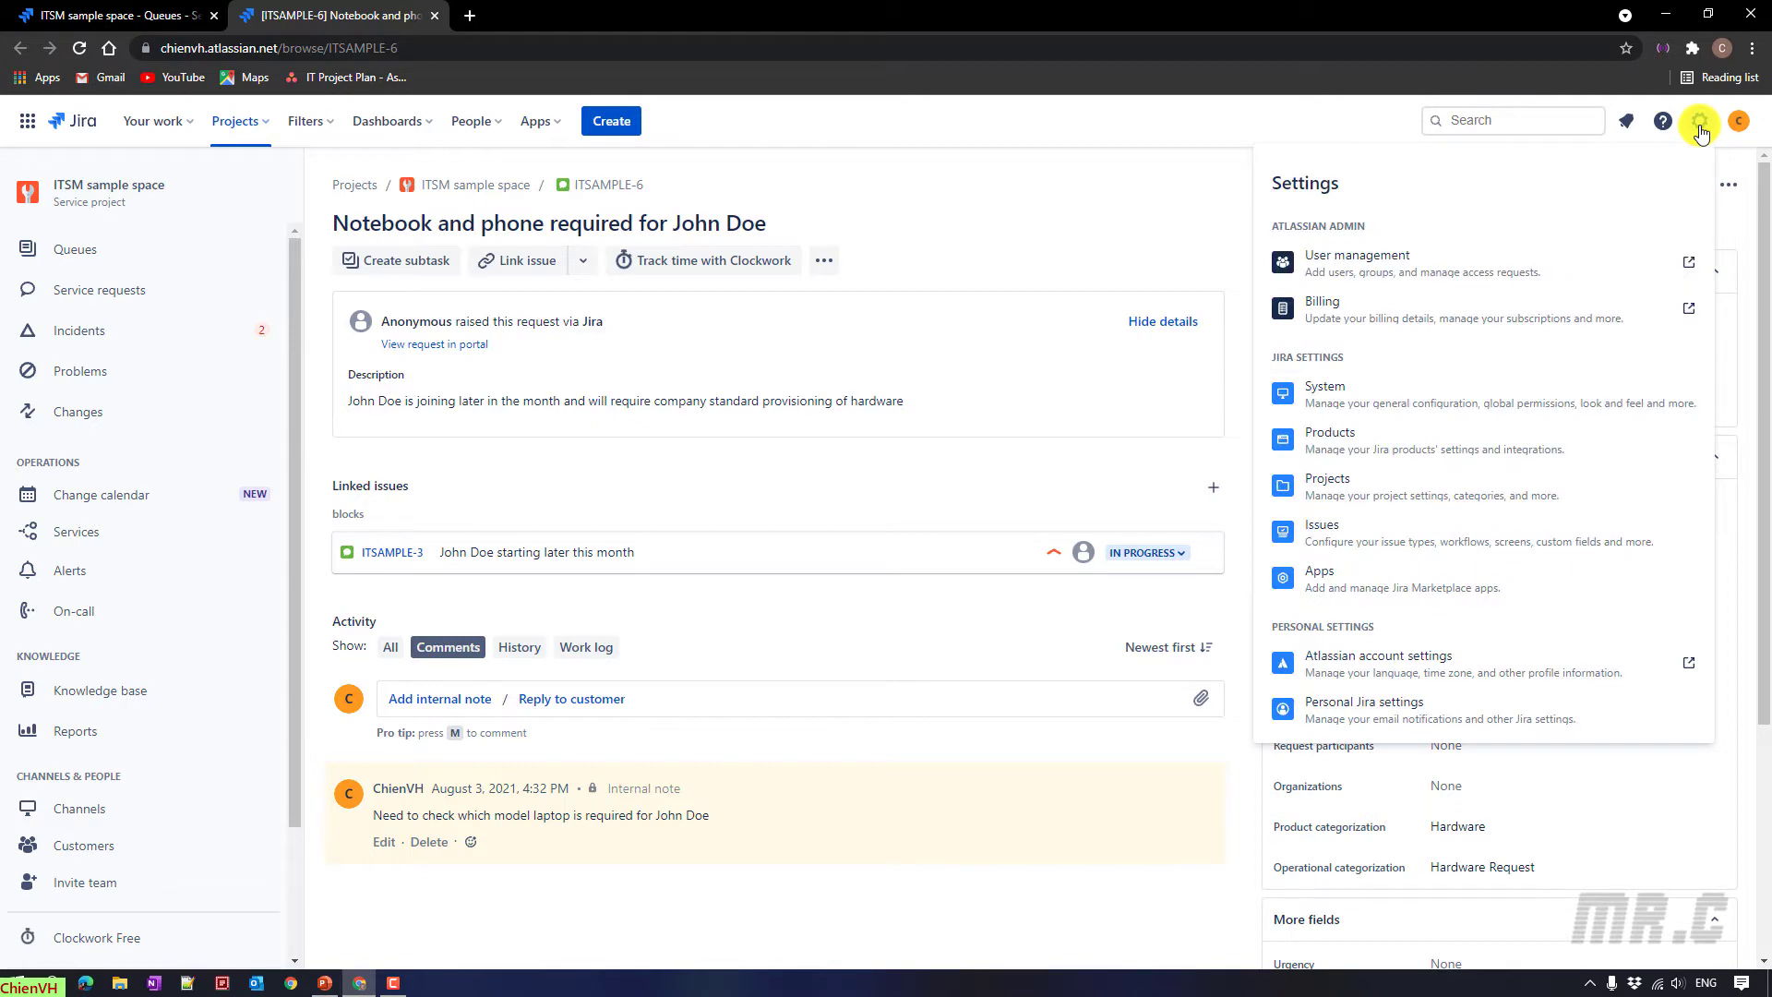
click(1335, 530)
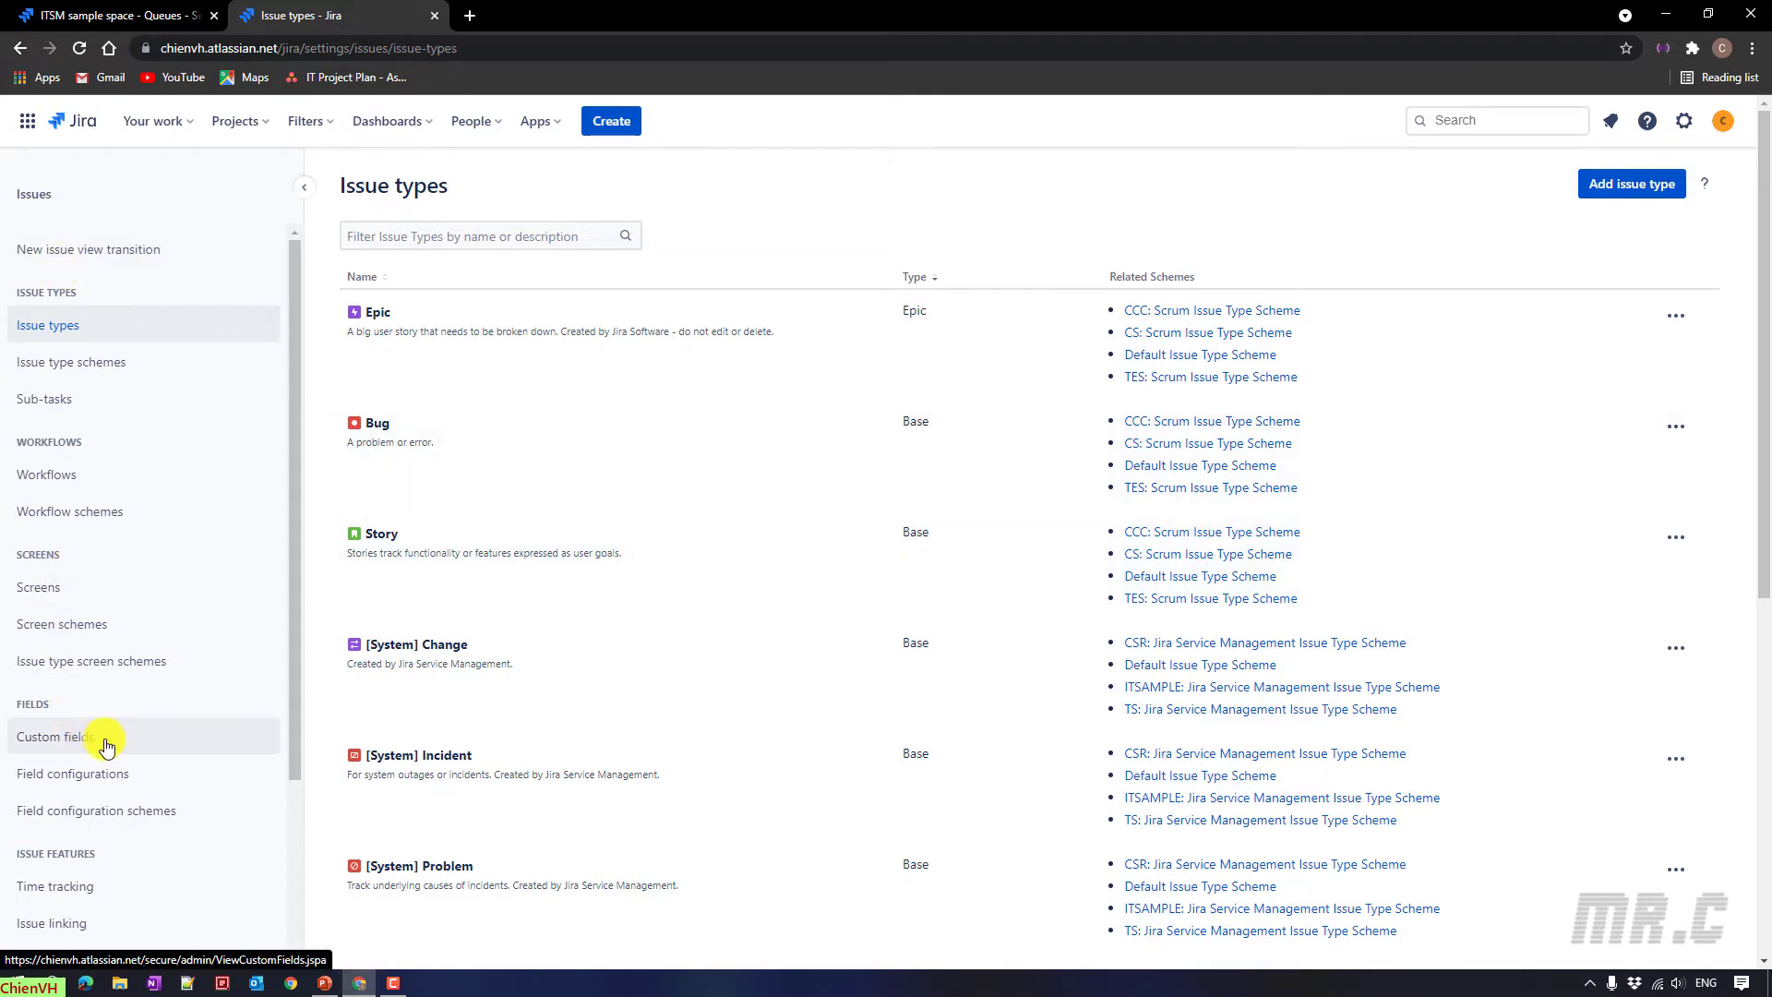
click(55, 738)
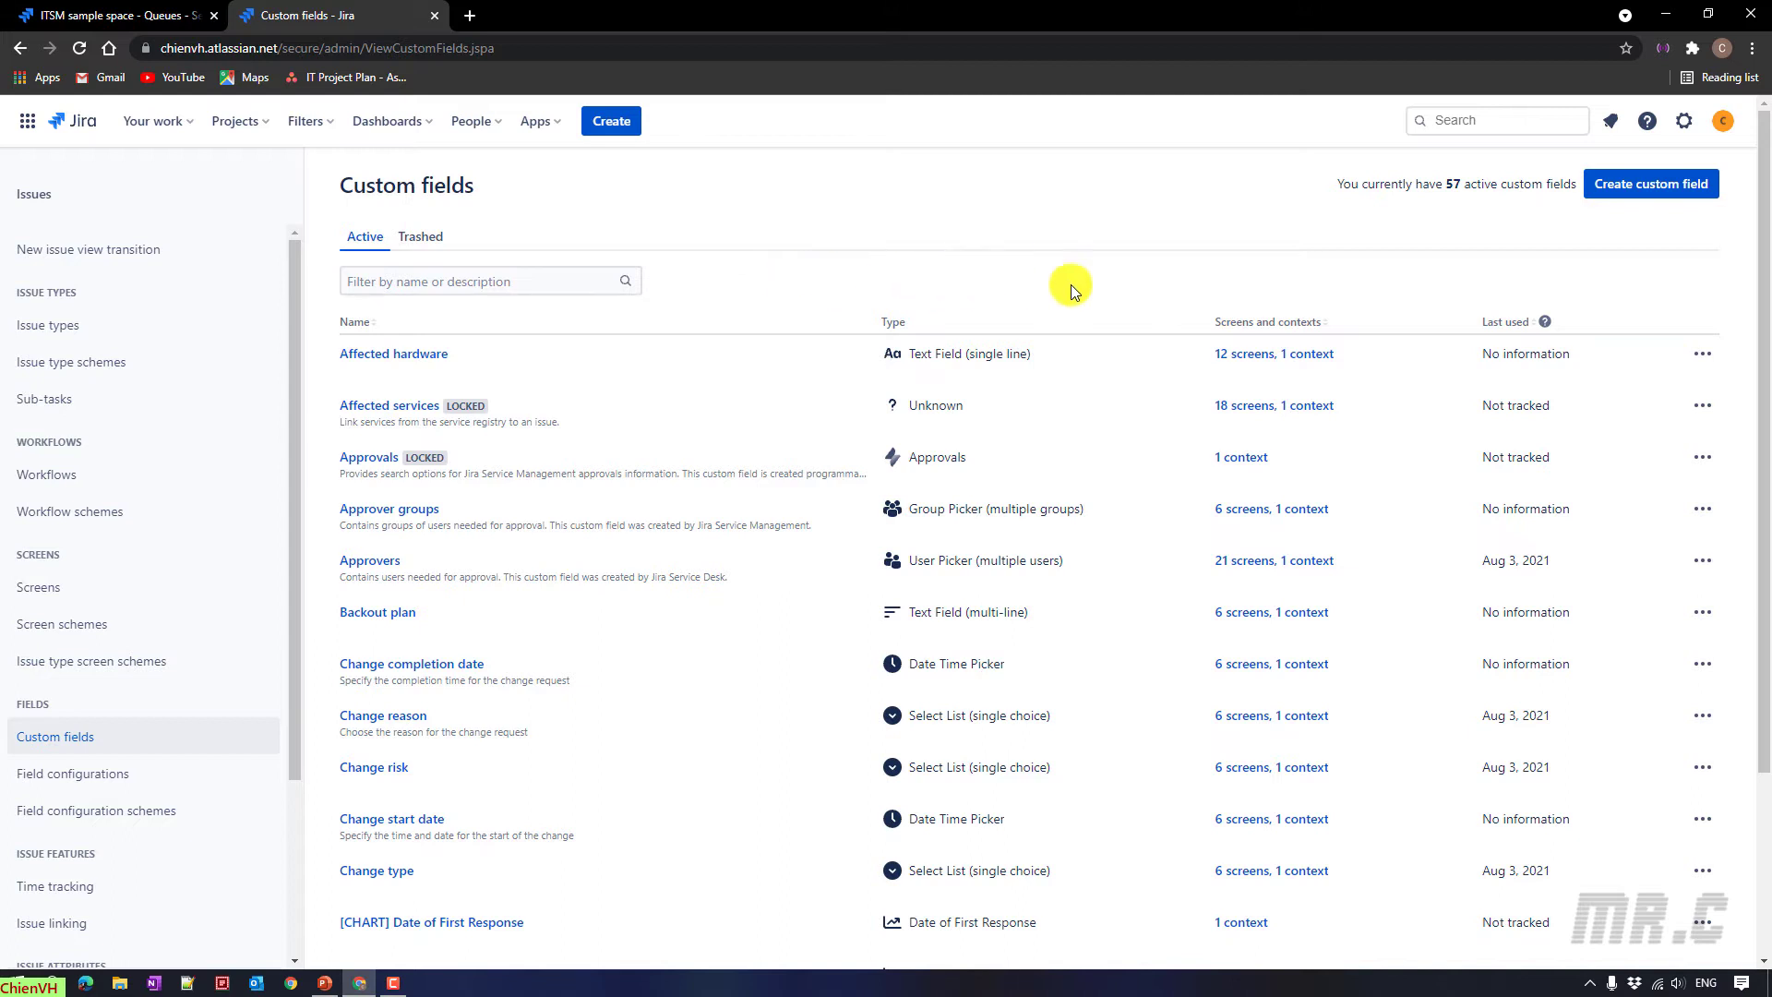
- Create a new custom field of type Number Field from the Standard list and continue to configuration
click(1656, 192)
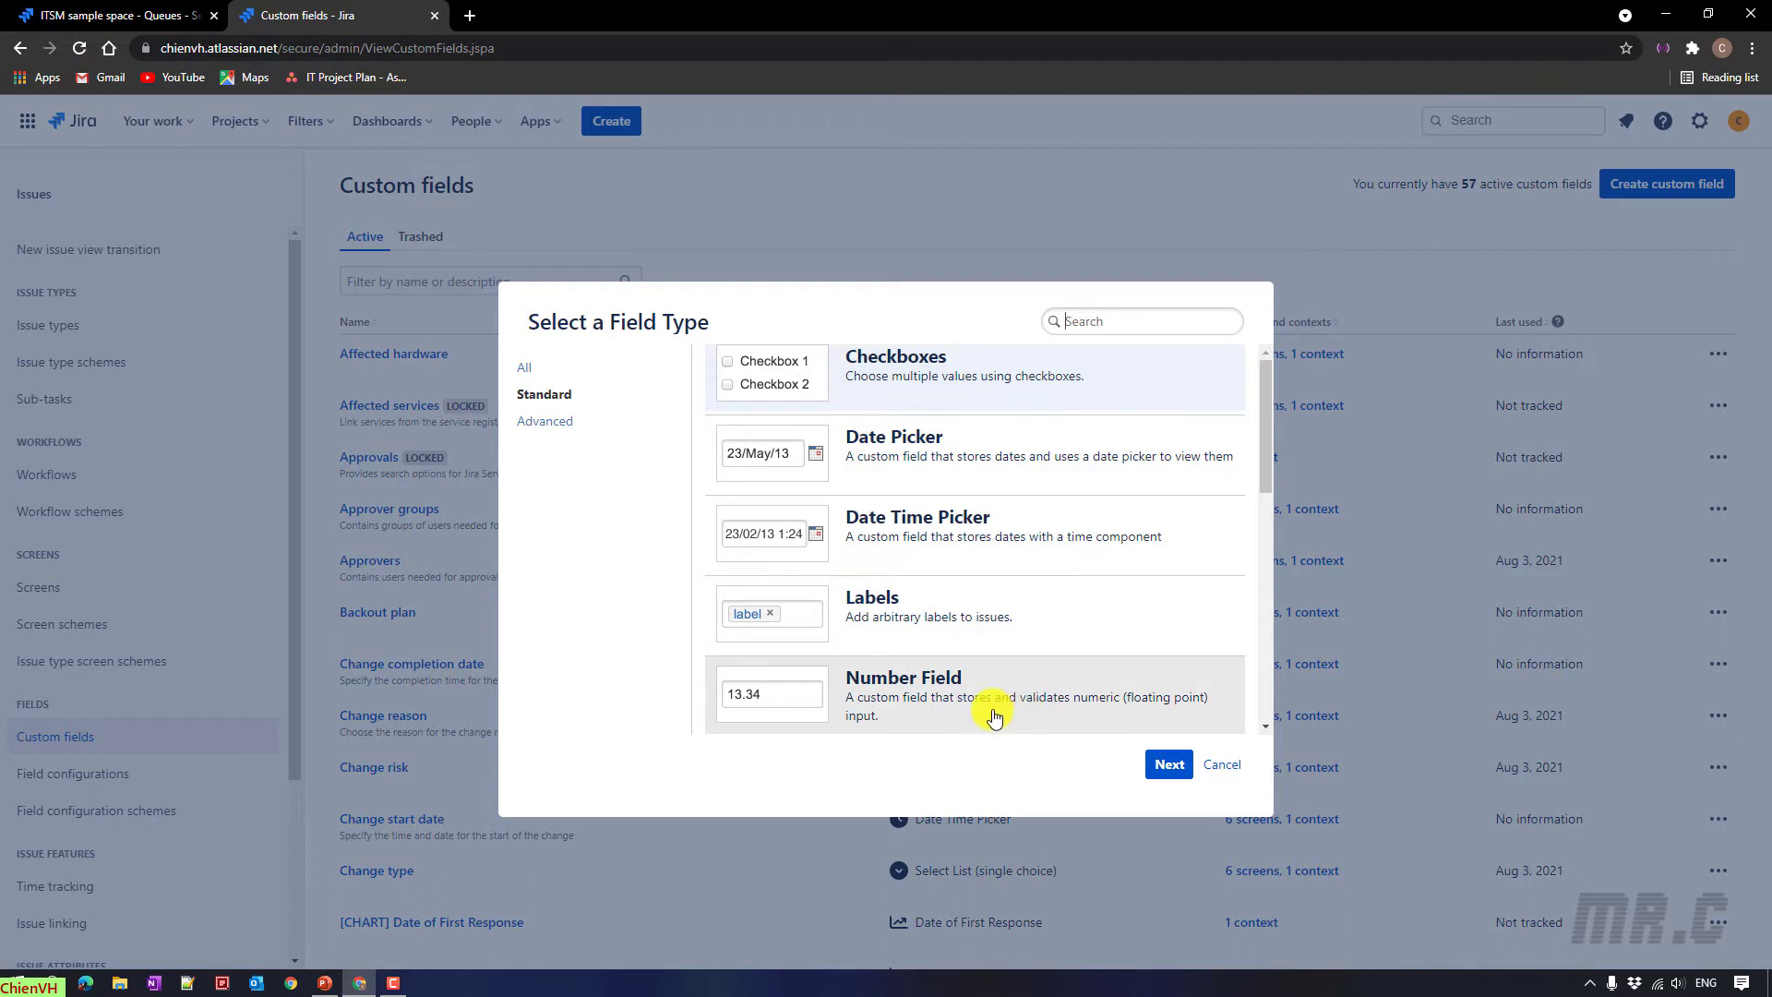
drag(1266, 430, 1281, 508)
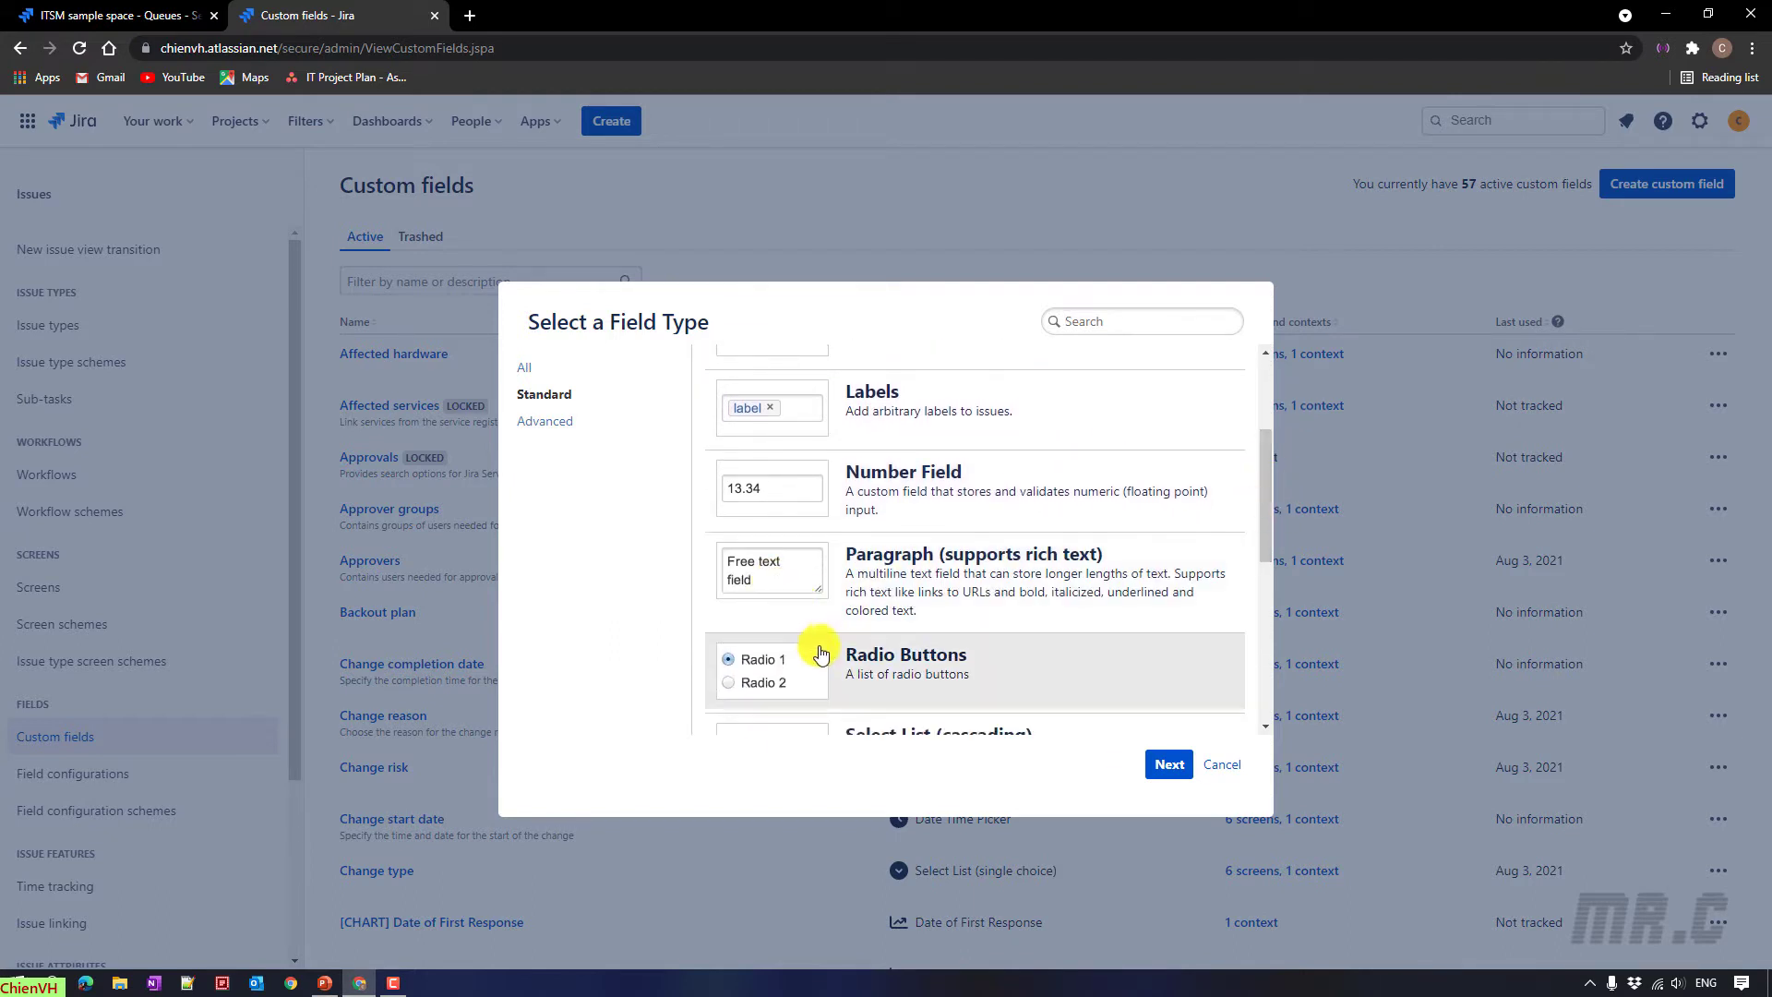
scroll(849, 687, down, 5)
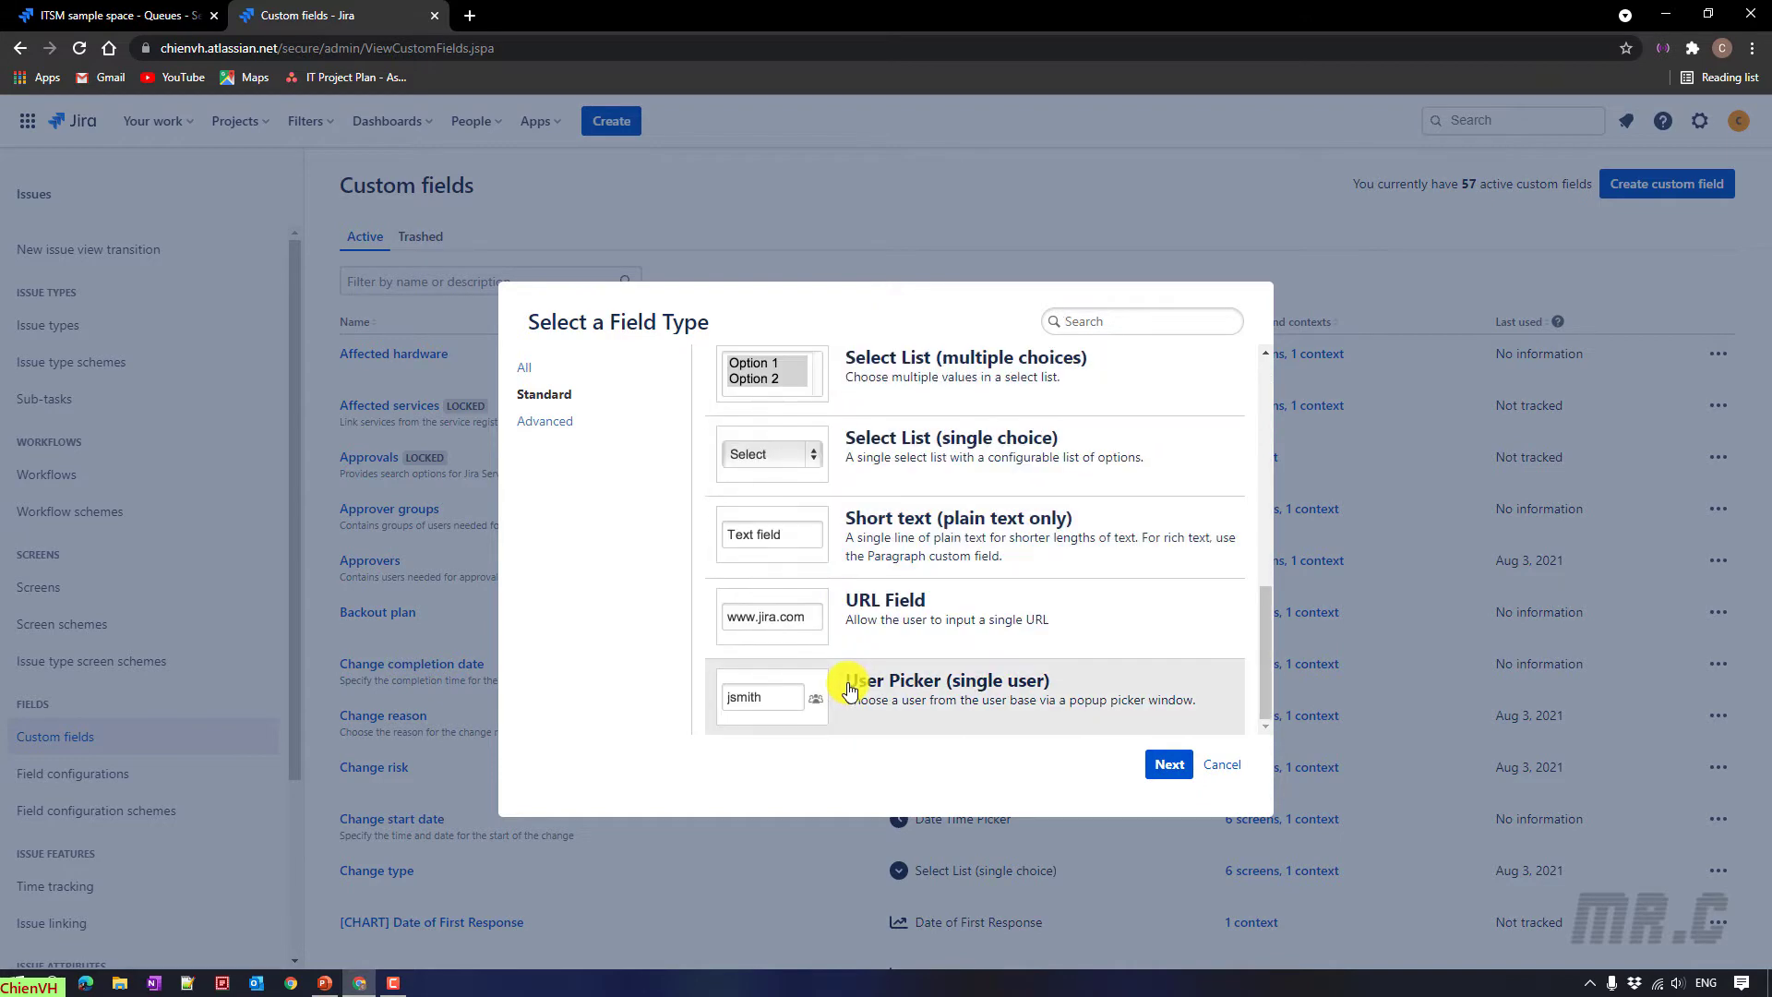
scroll(849, 688, up, 1)
scroll(849, 688, up, 3)
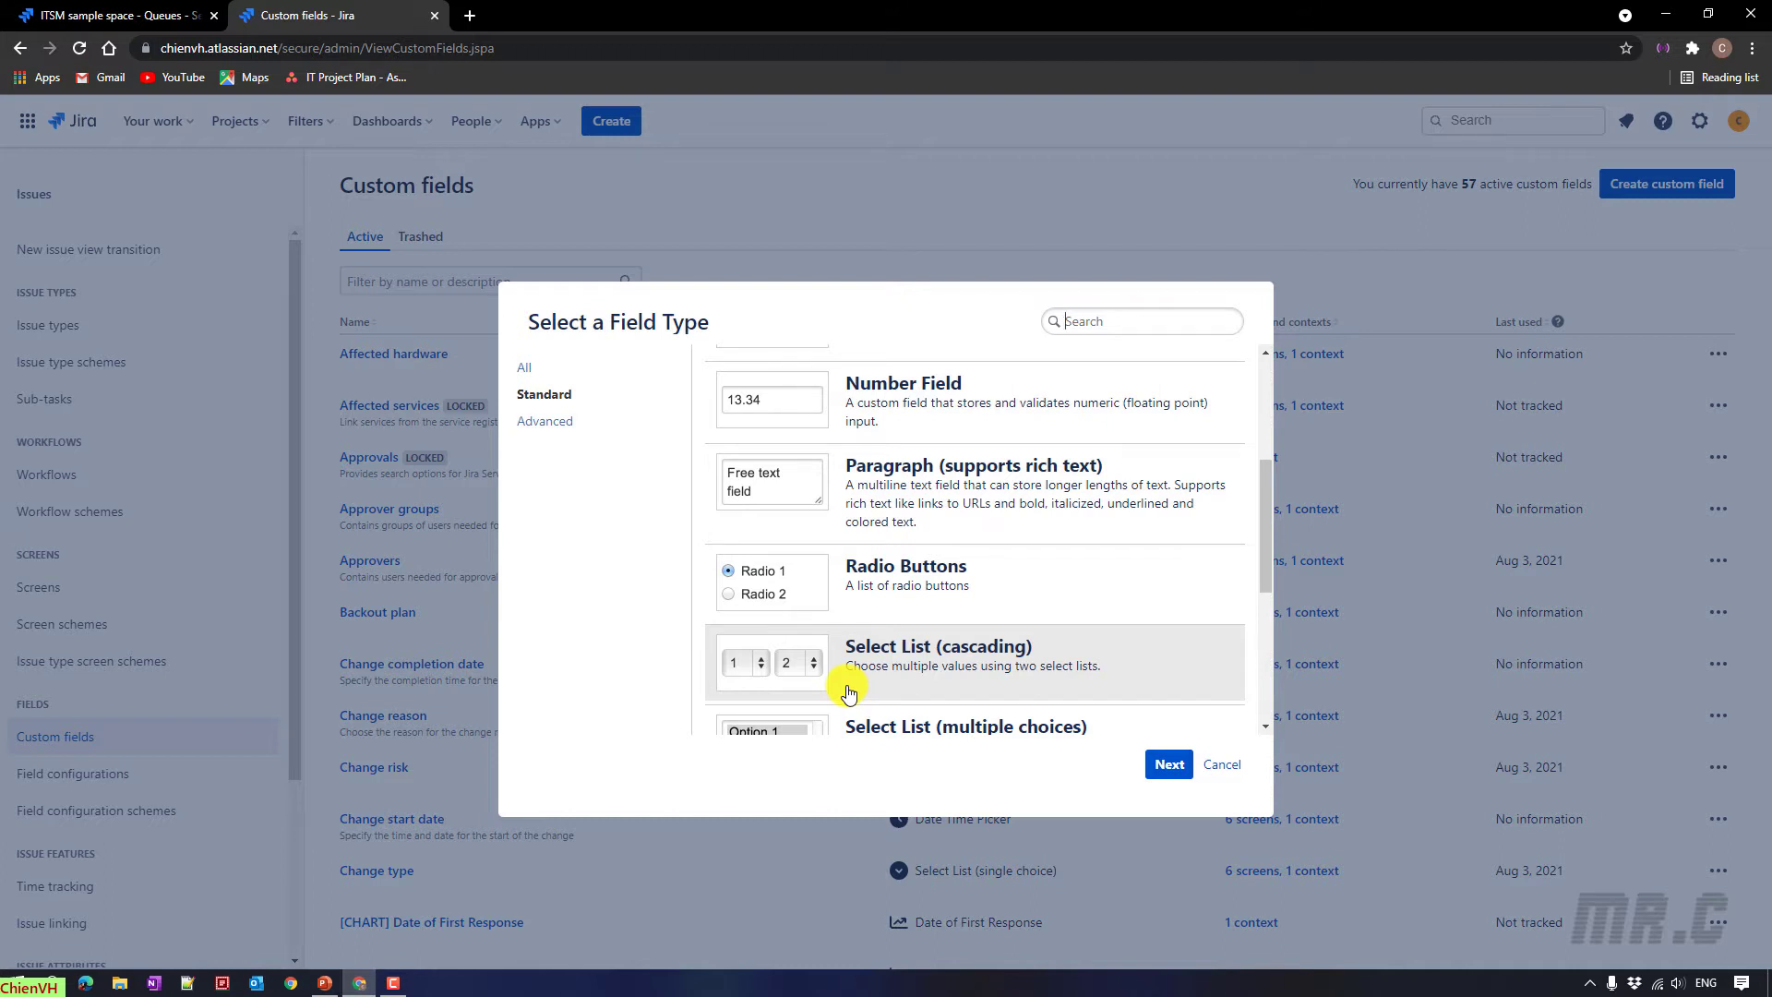
scroll(849, 690, up, 1)
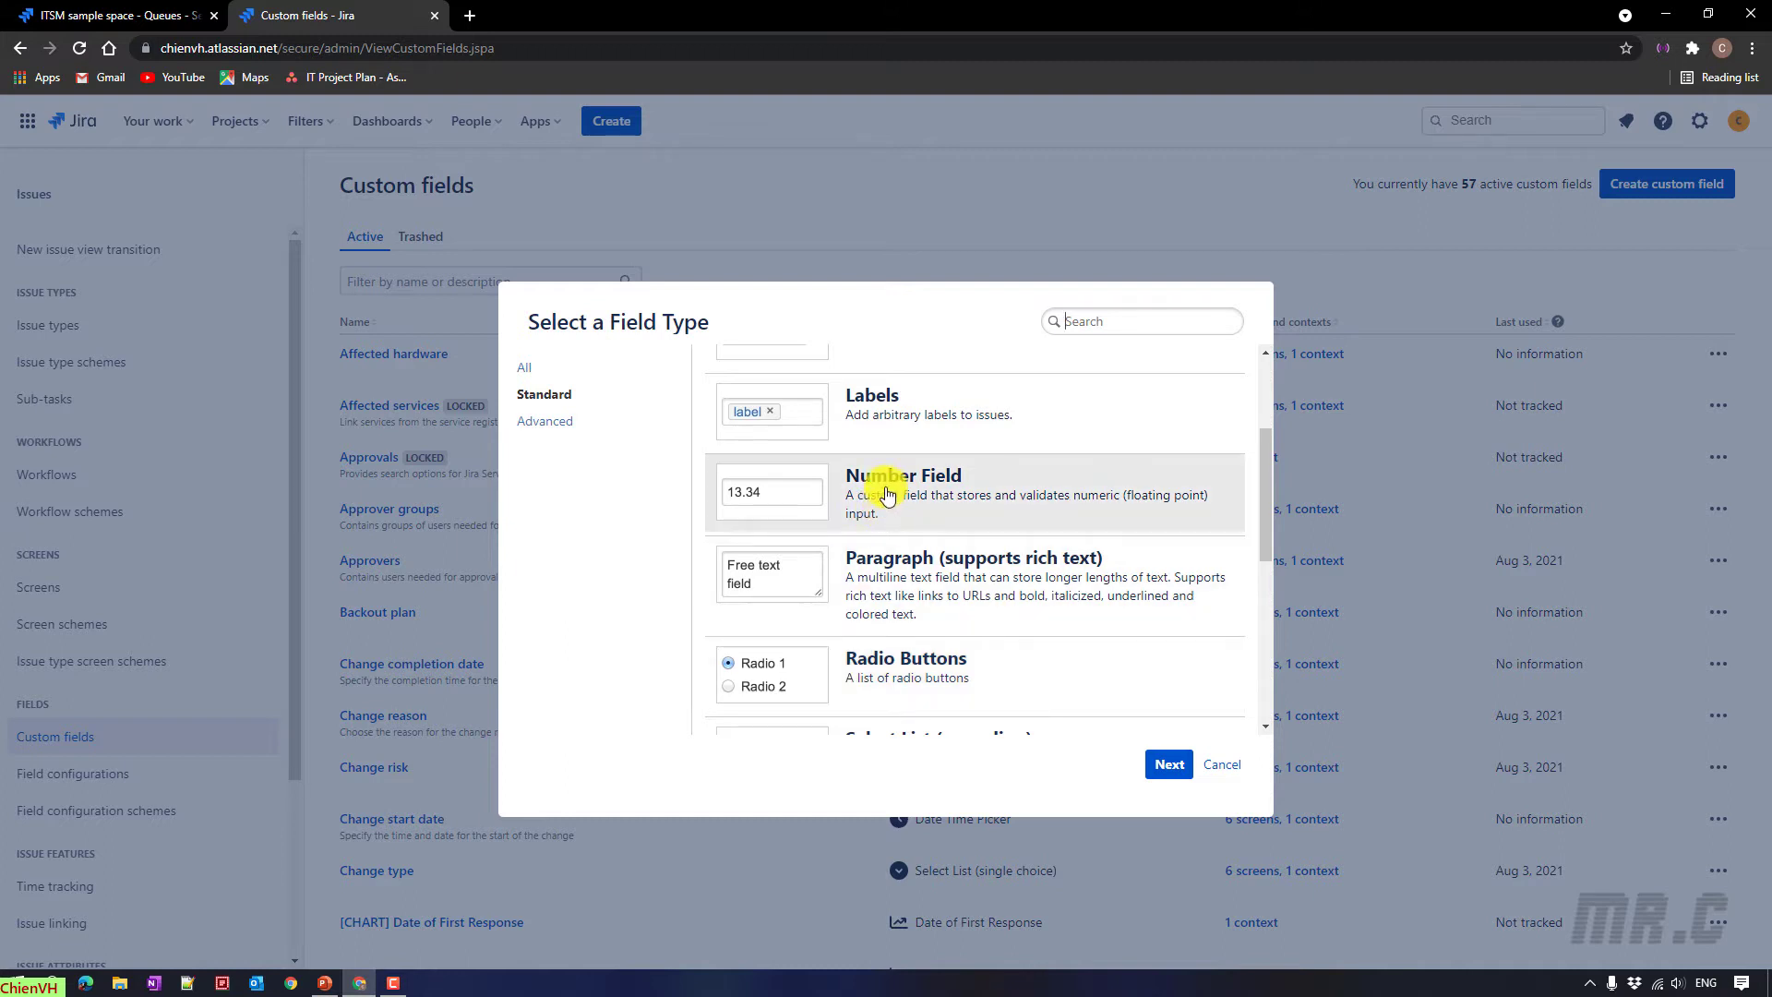
click(971, 475)
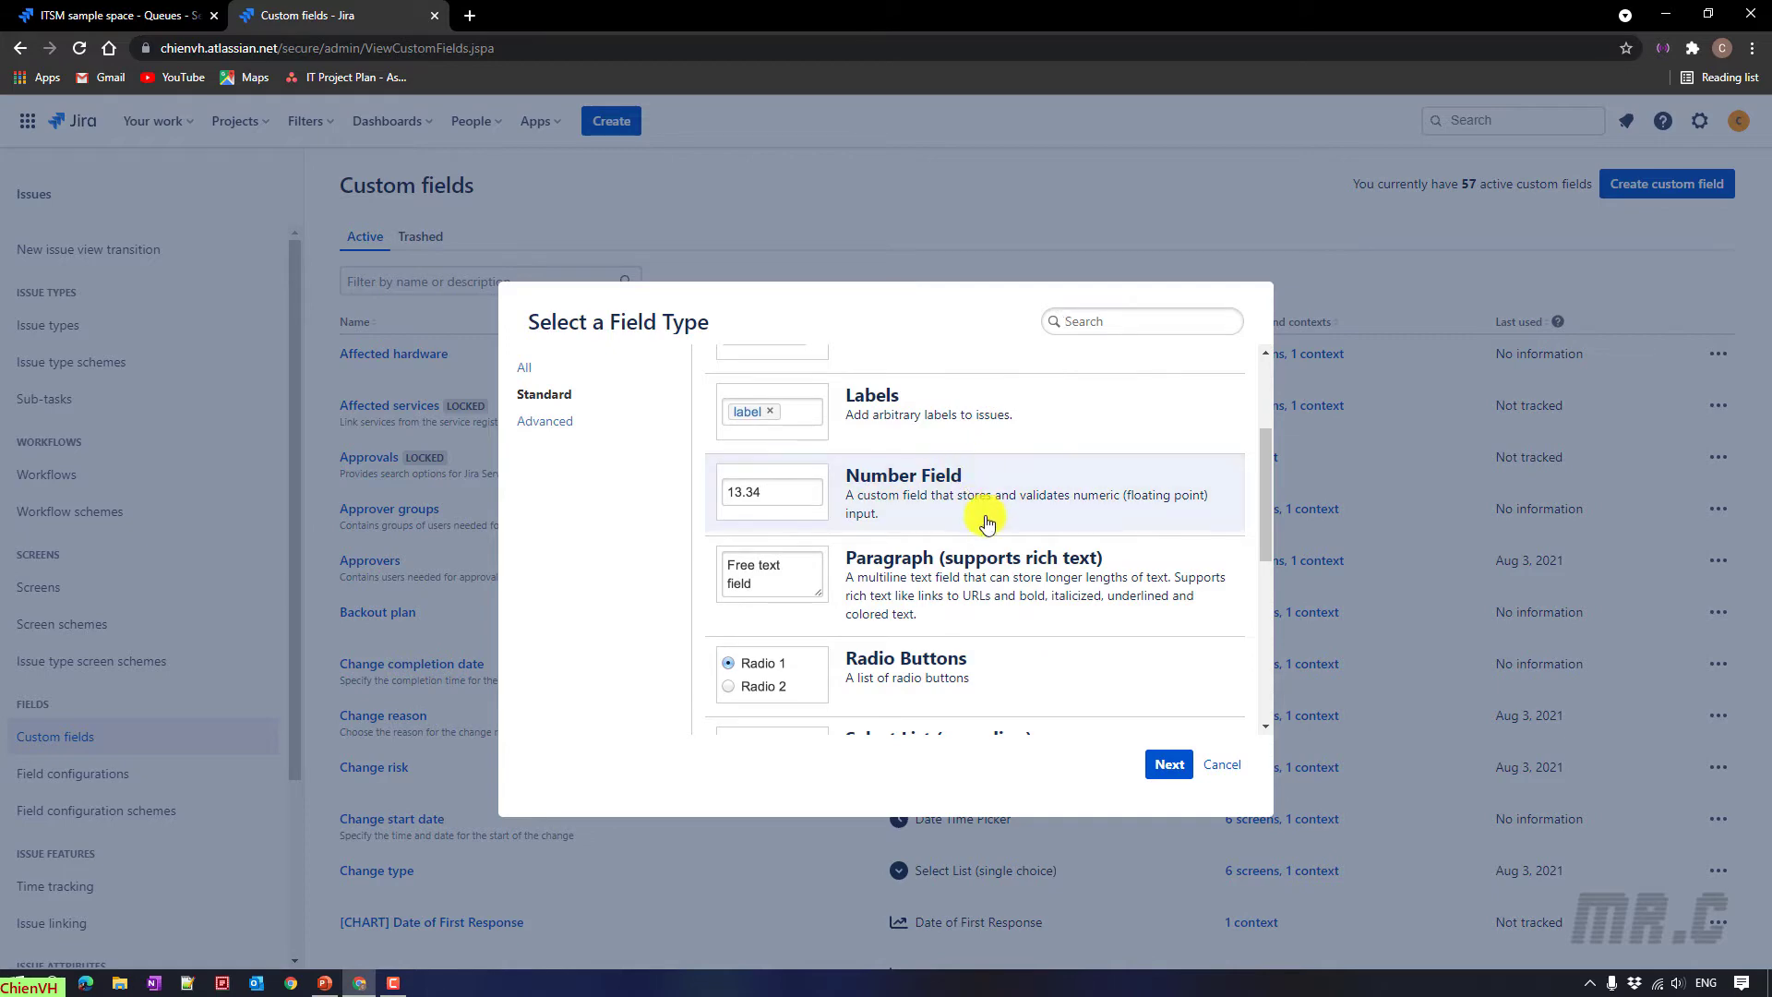
click(1174, 768)
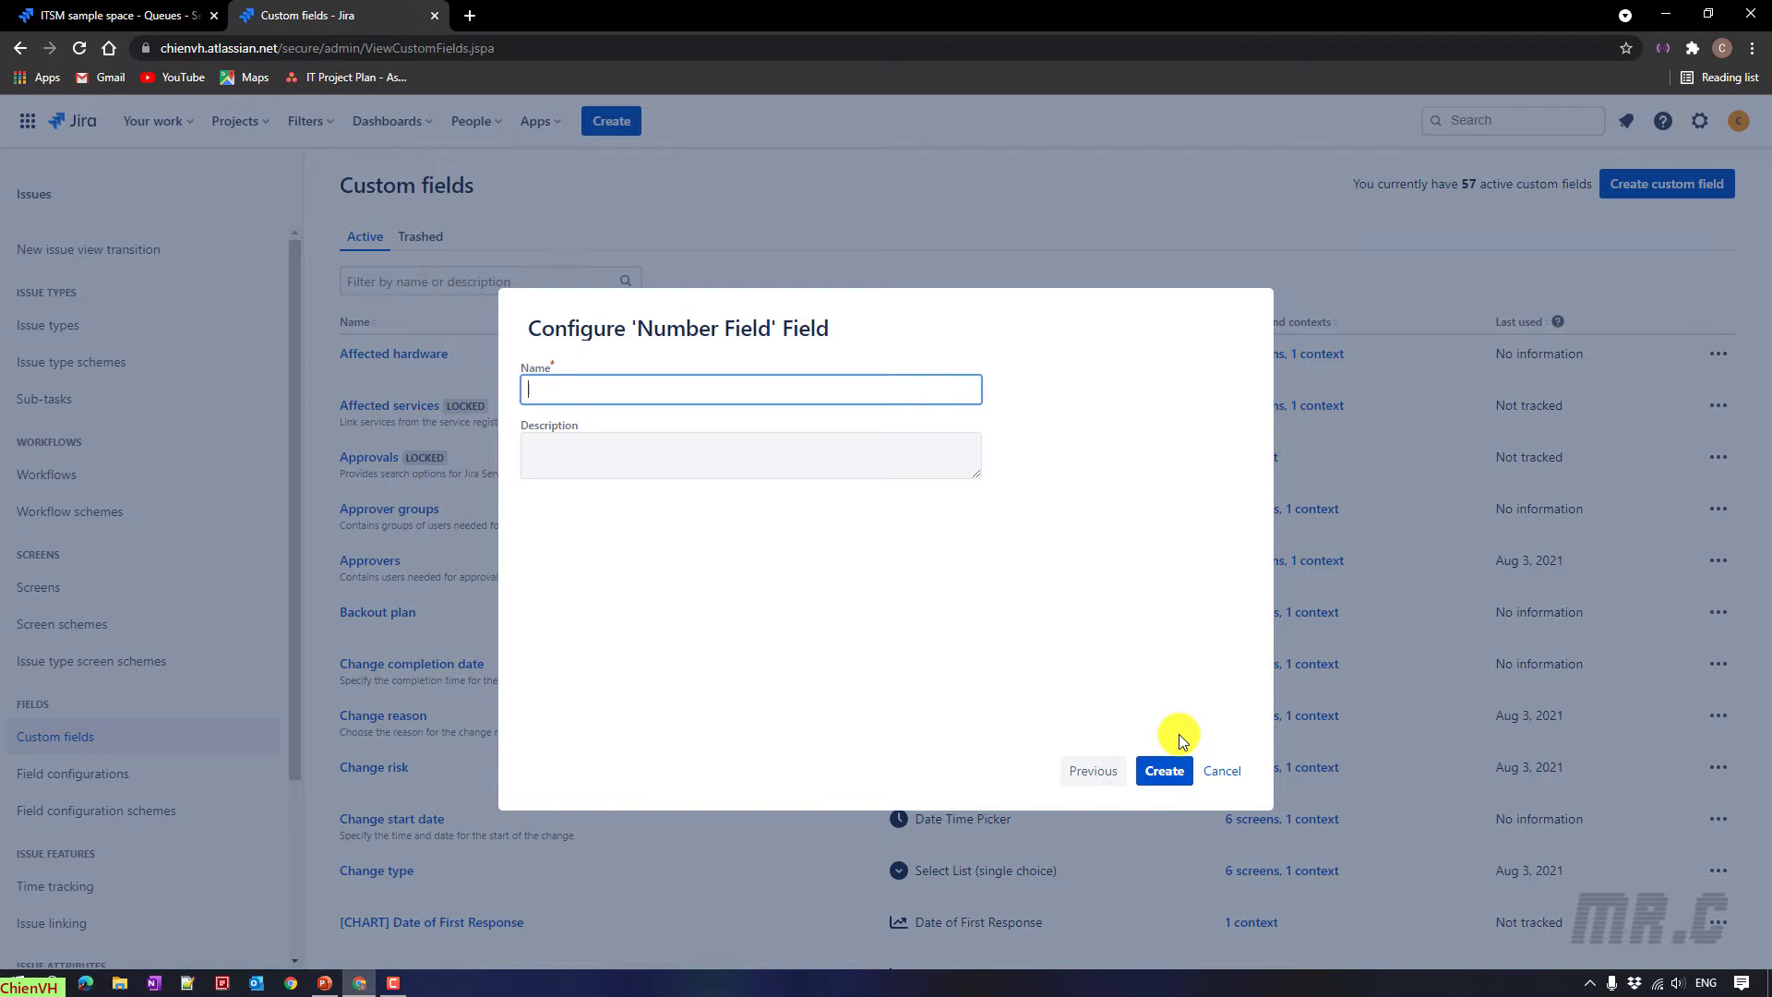
- Name the field 'Work Priority' with description 'This is a custom field for setting up the work priority in project.'
text(Work)
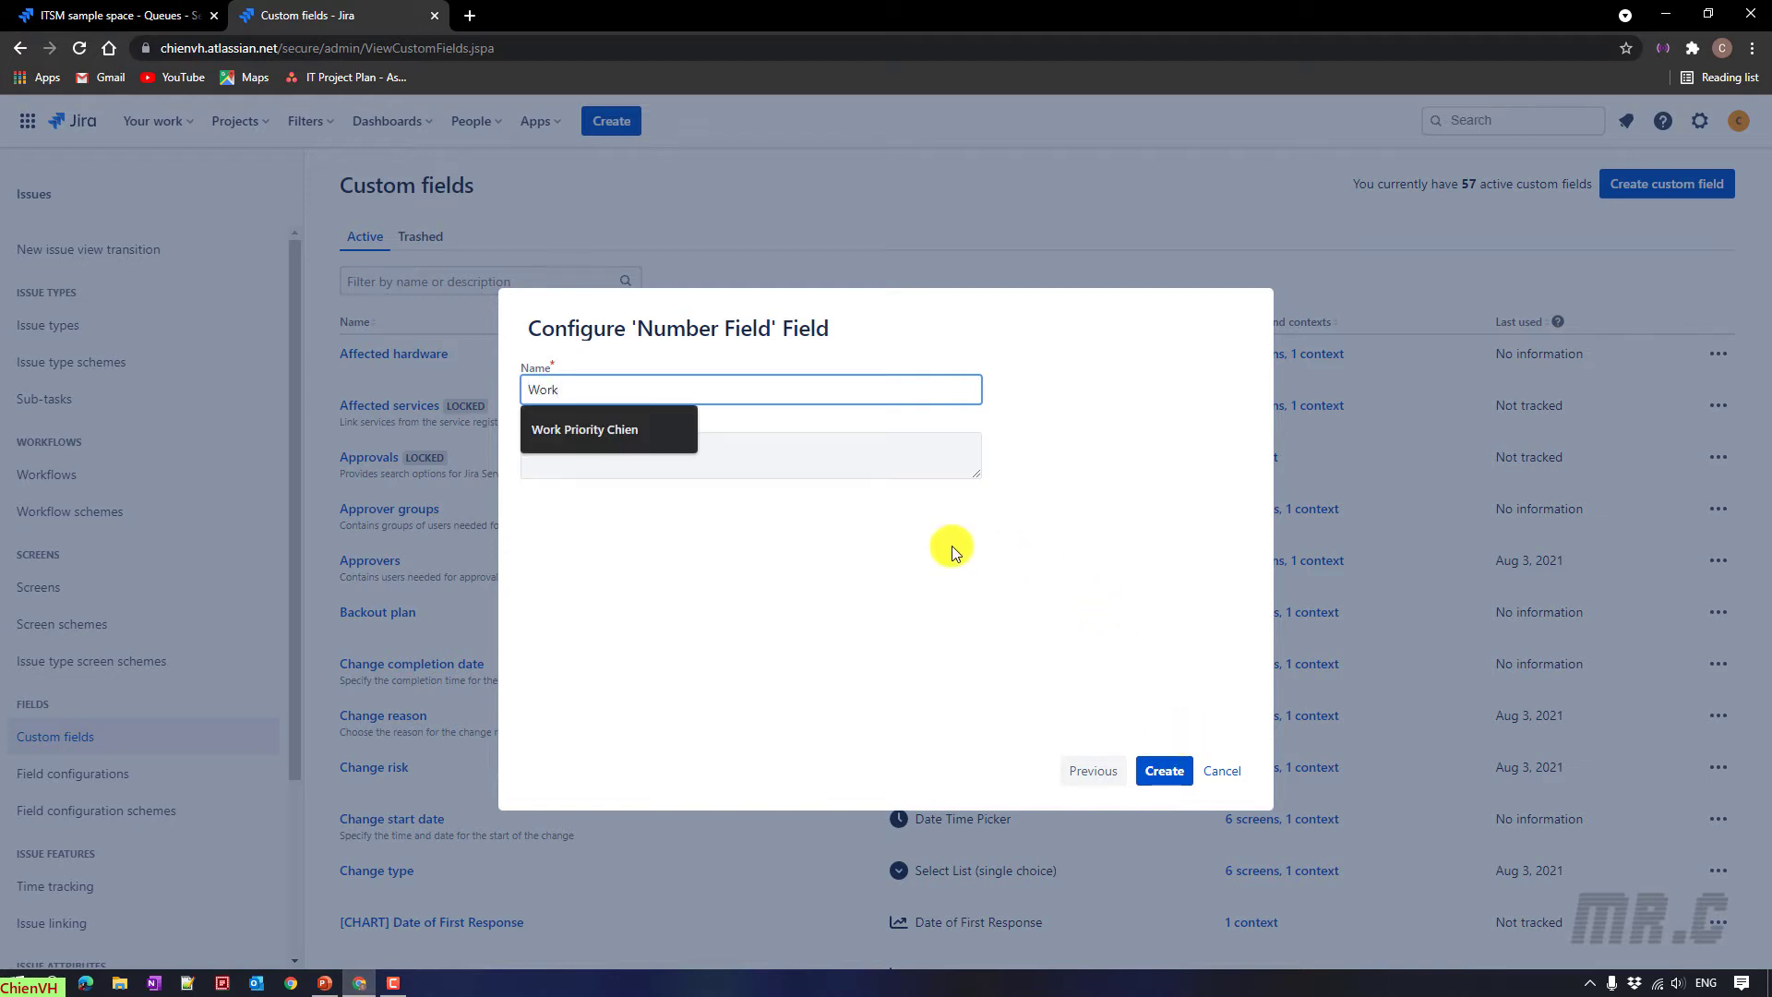
click(633, 428)
double_click(623, 388)
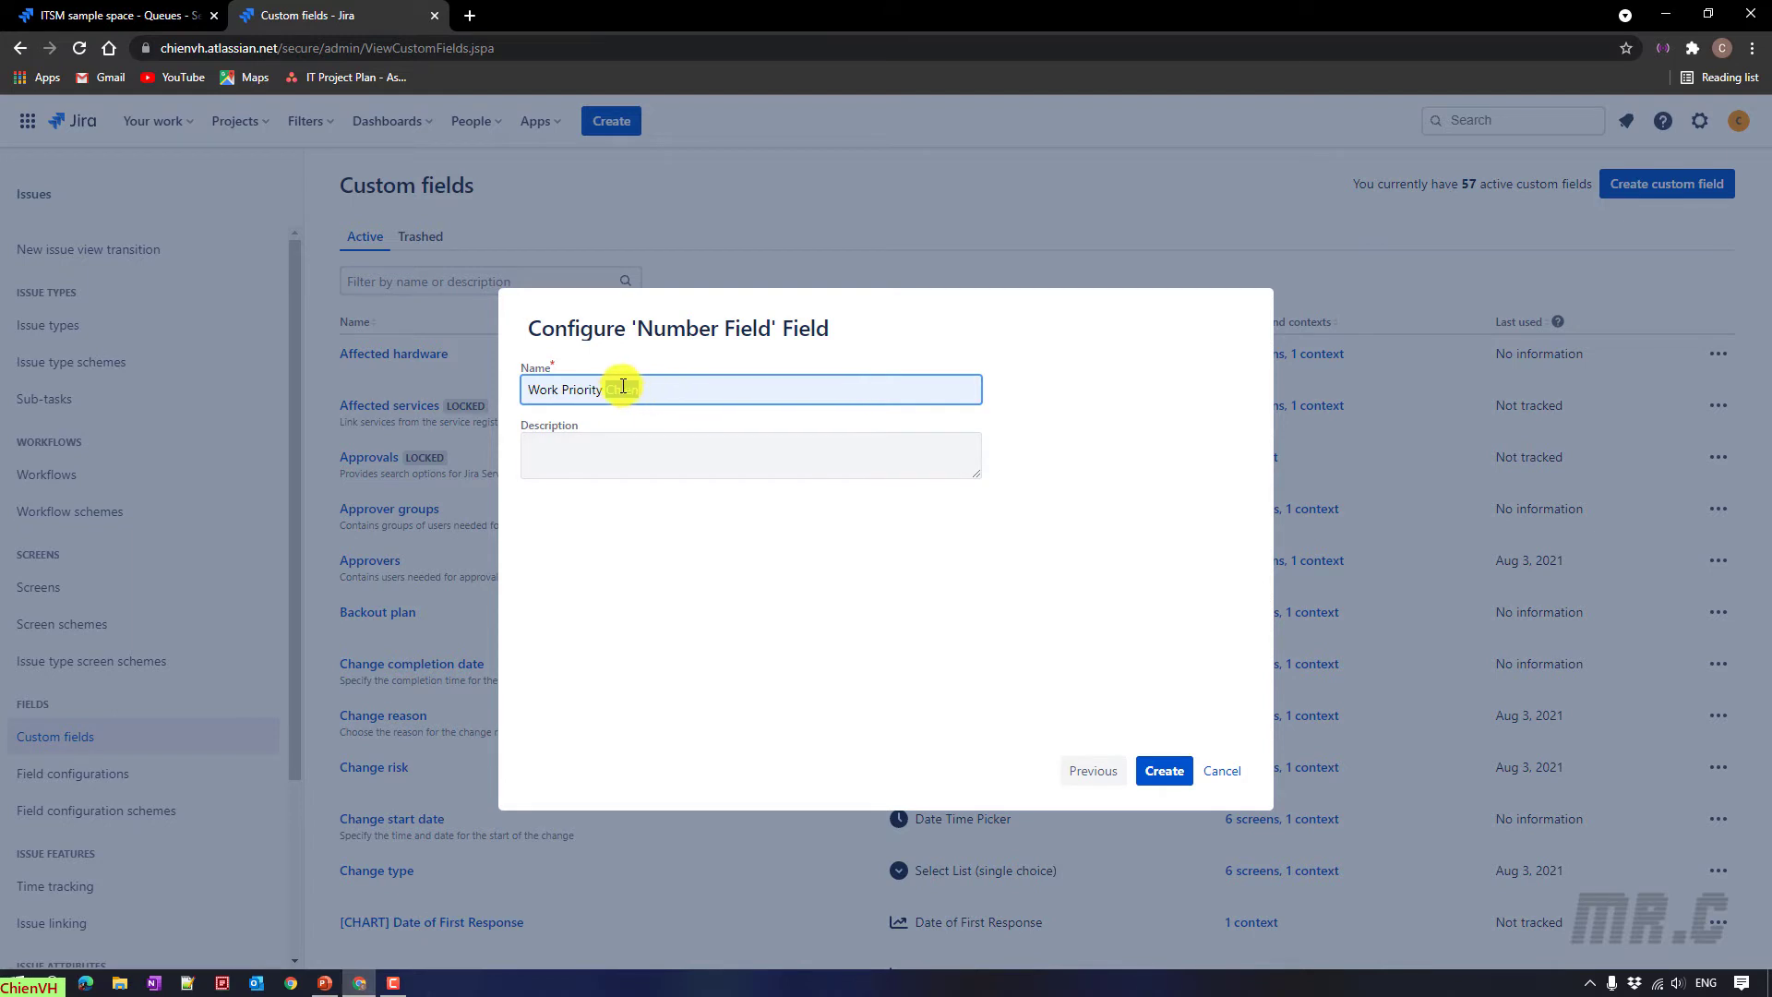
key(BackSpace)
click(1091, 435)
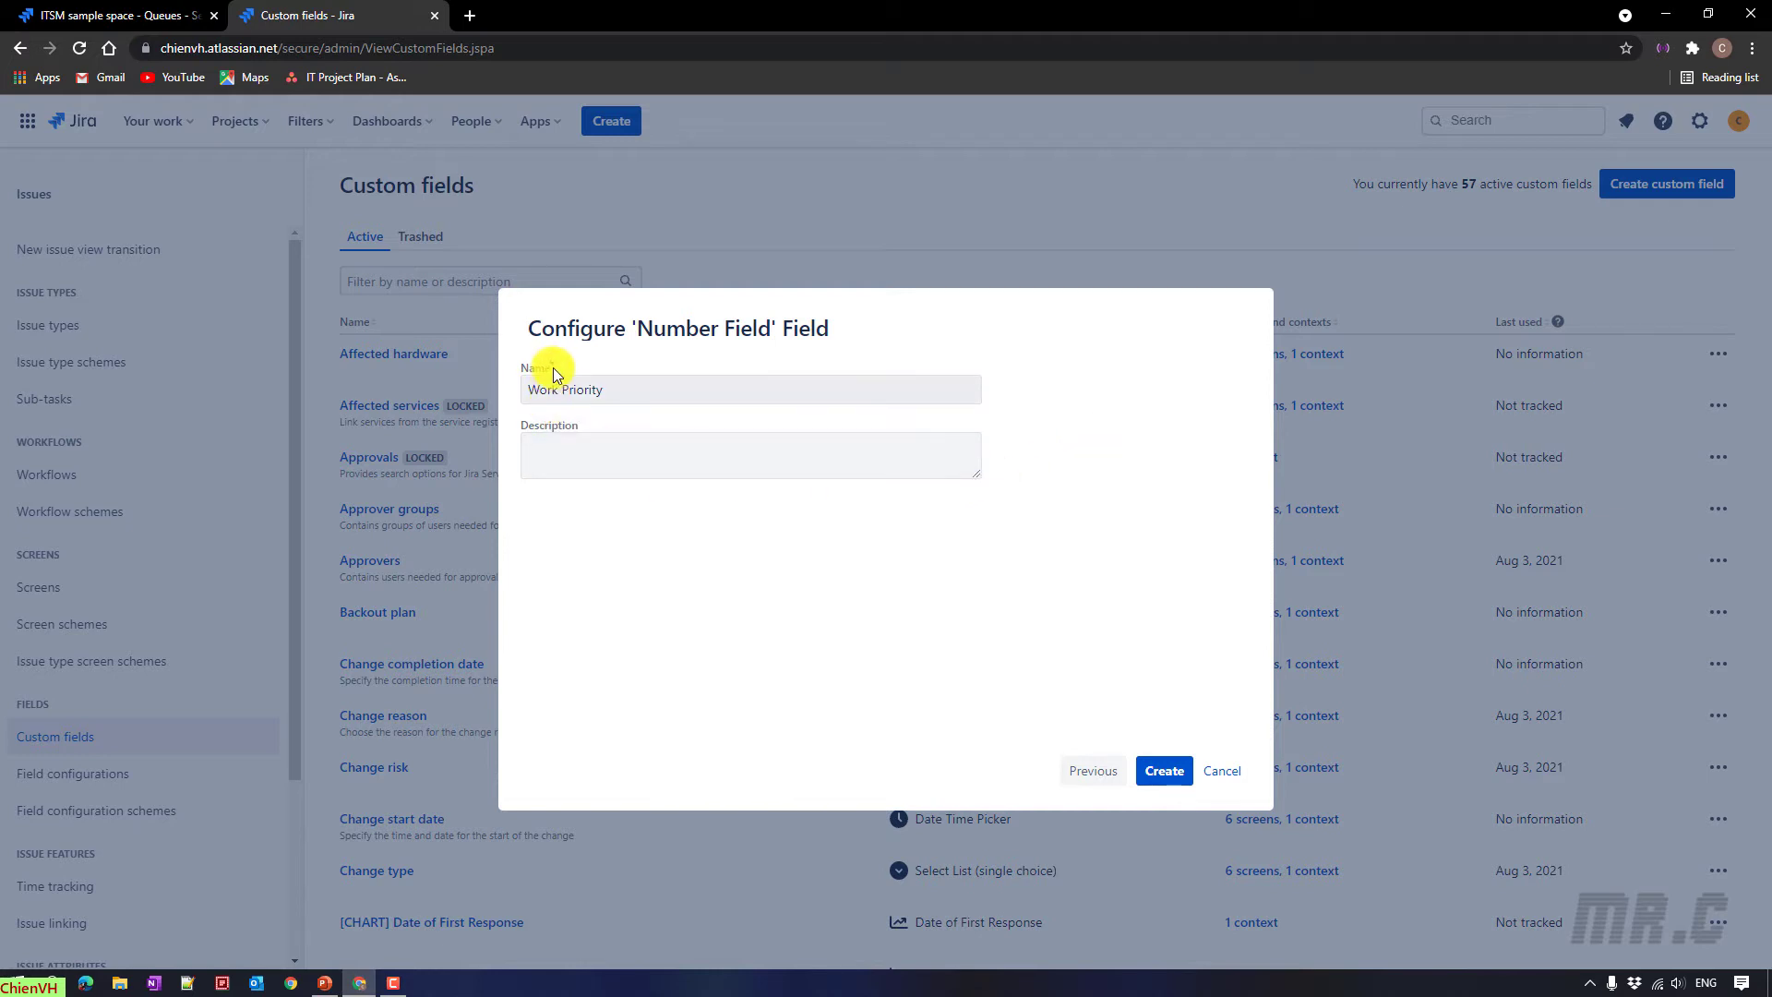
click(641, 447)
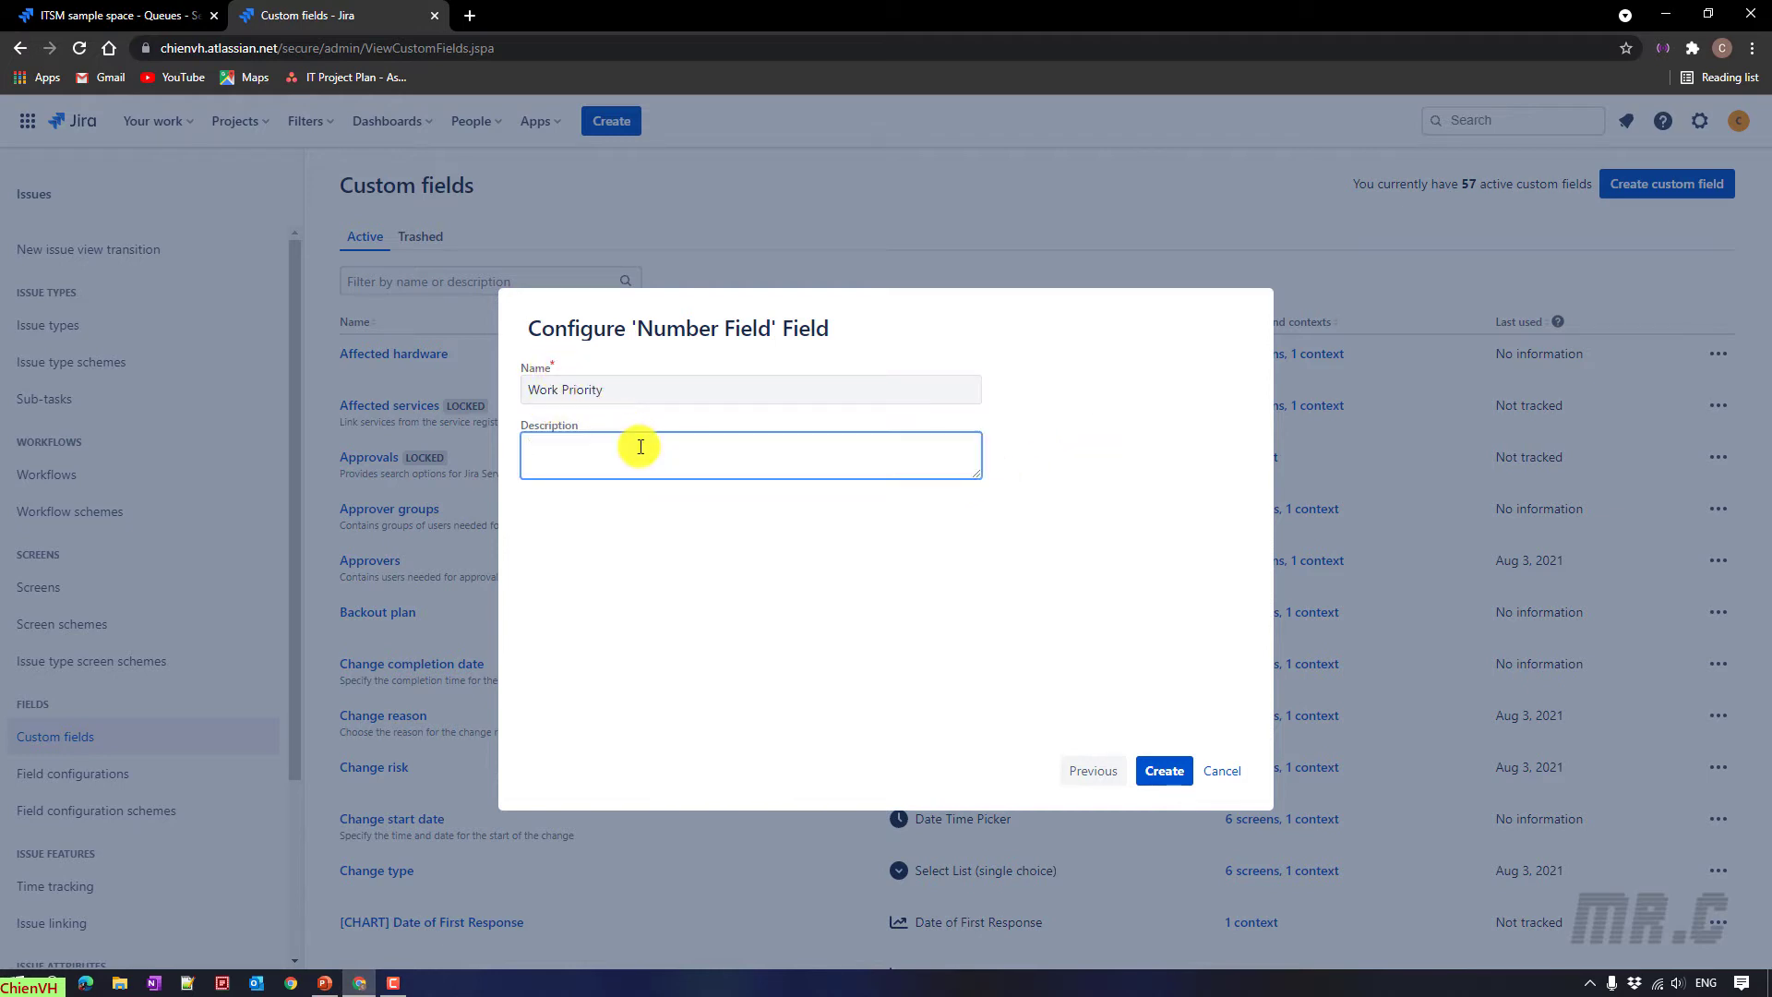
text(This is a custom field for setting up the work priority )
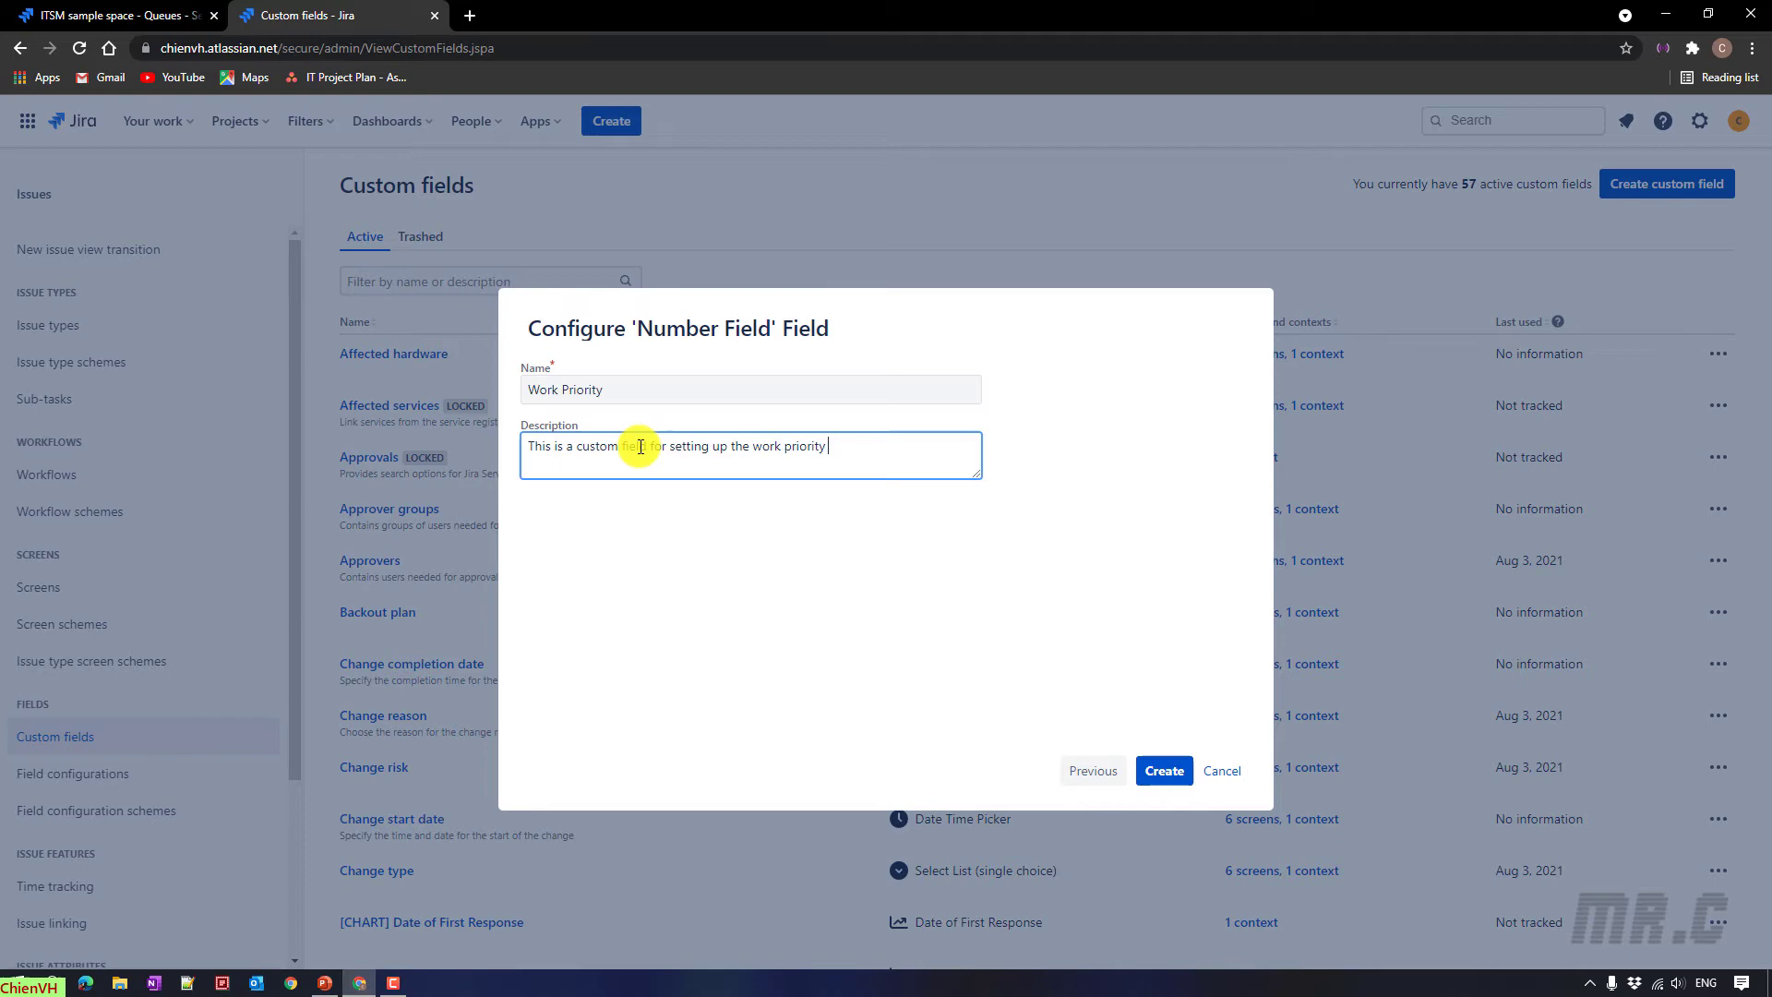
text(in project.)
- Create the Work Priority field and scroll through the list of available screens
click(1164, 770)
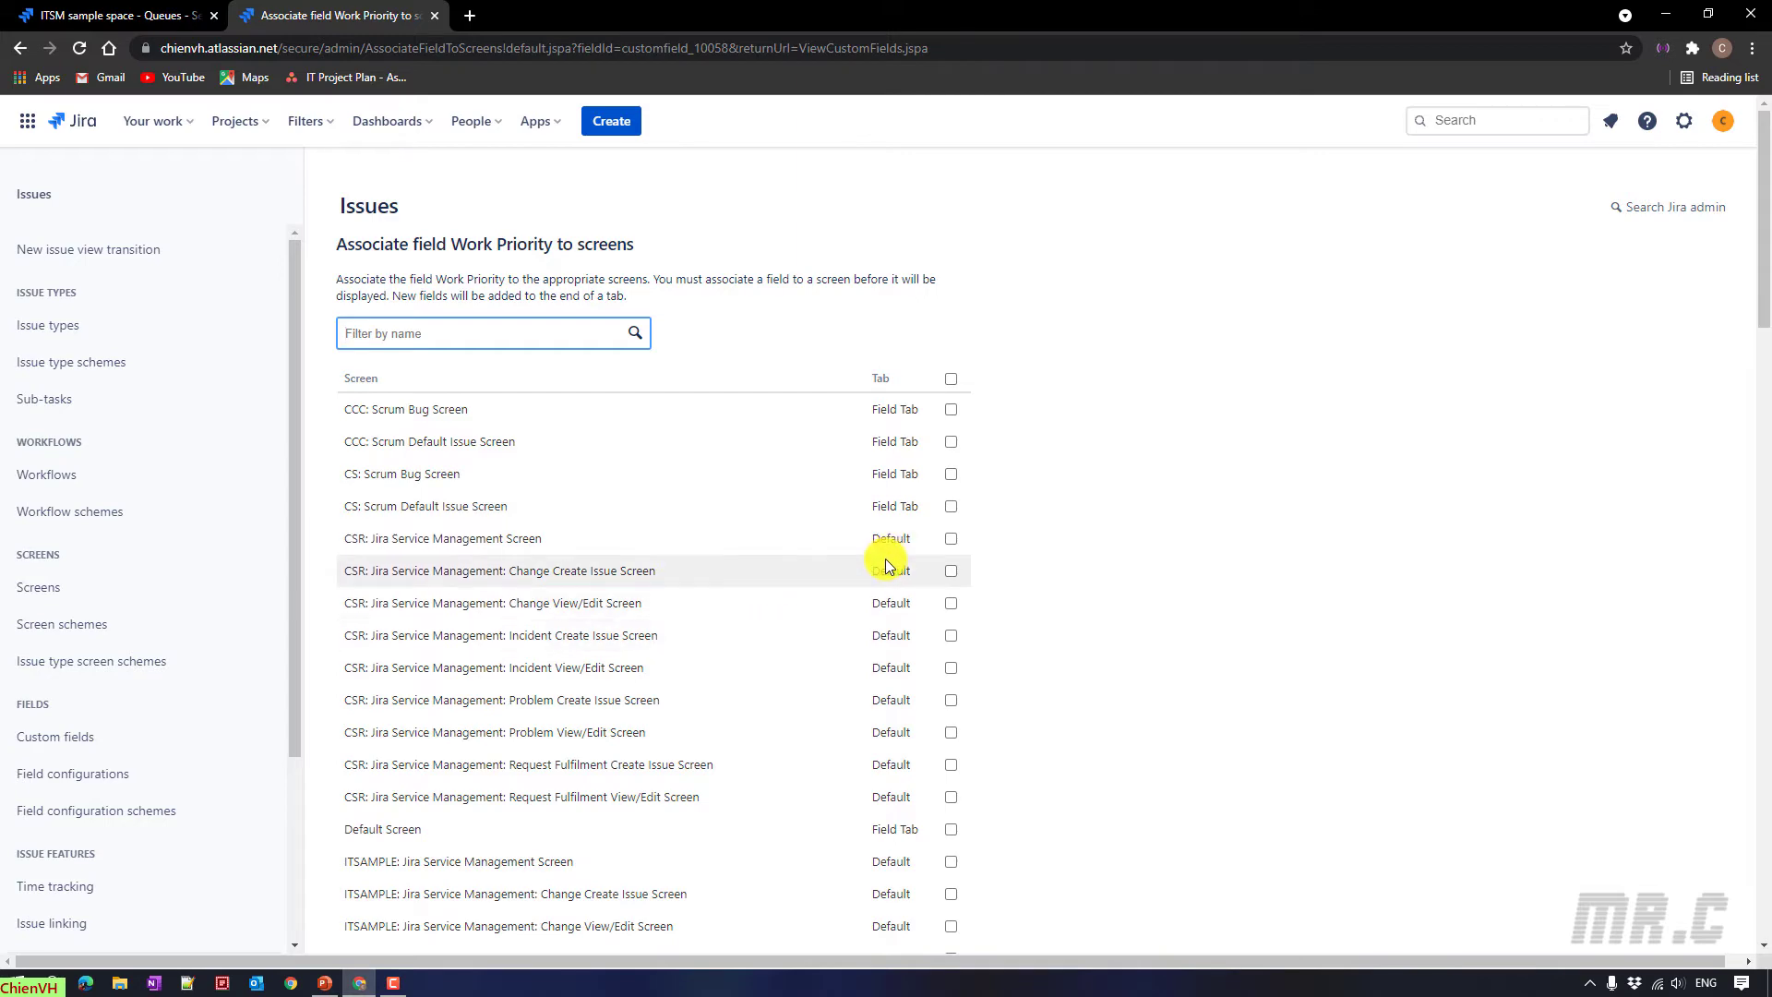
scroll(877, 570, down, 3)
scroll(873, 576, down, 10)
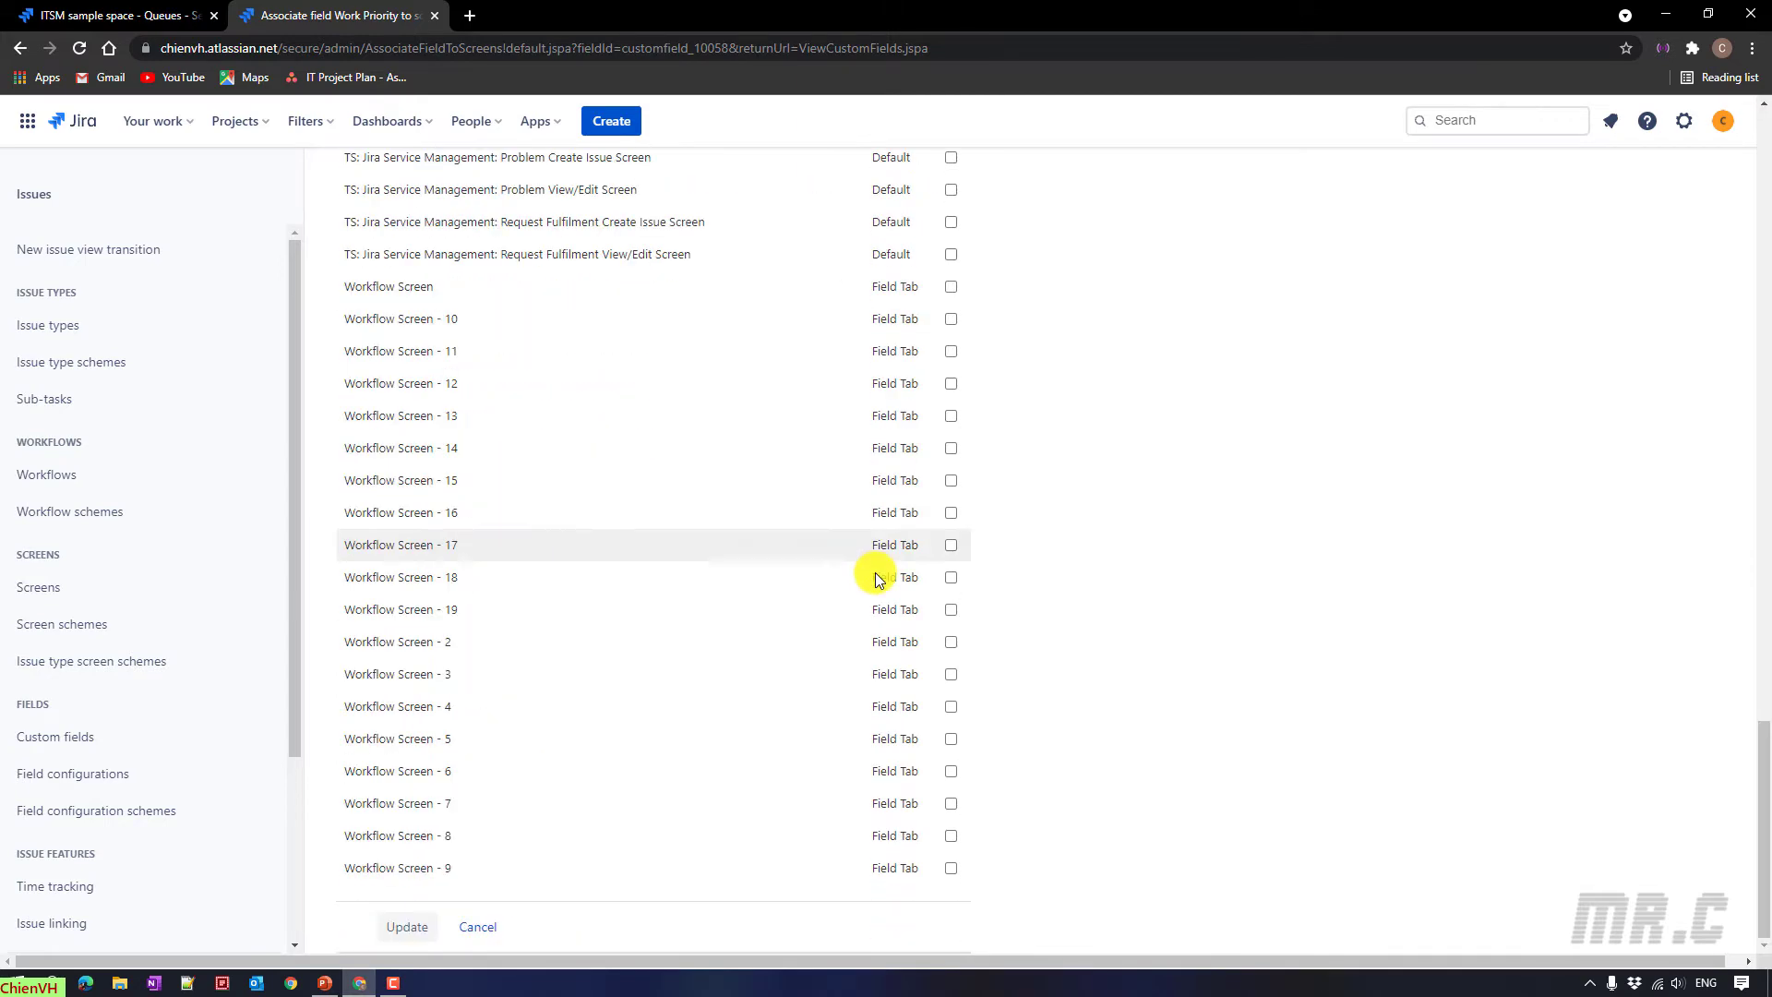
drag(1765, 777, 1754, 132)
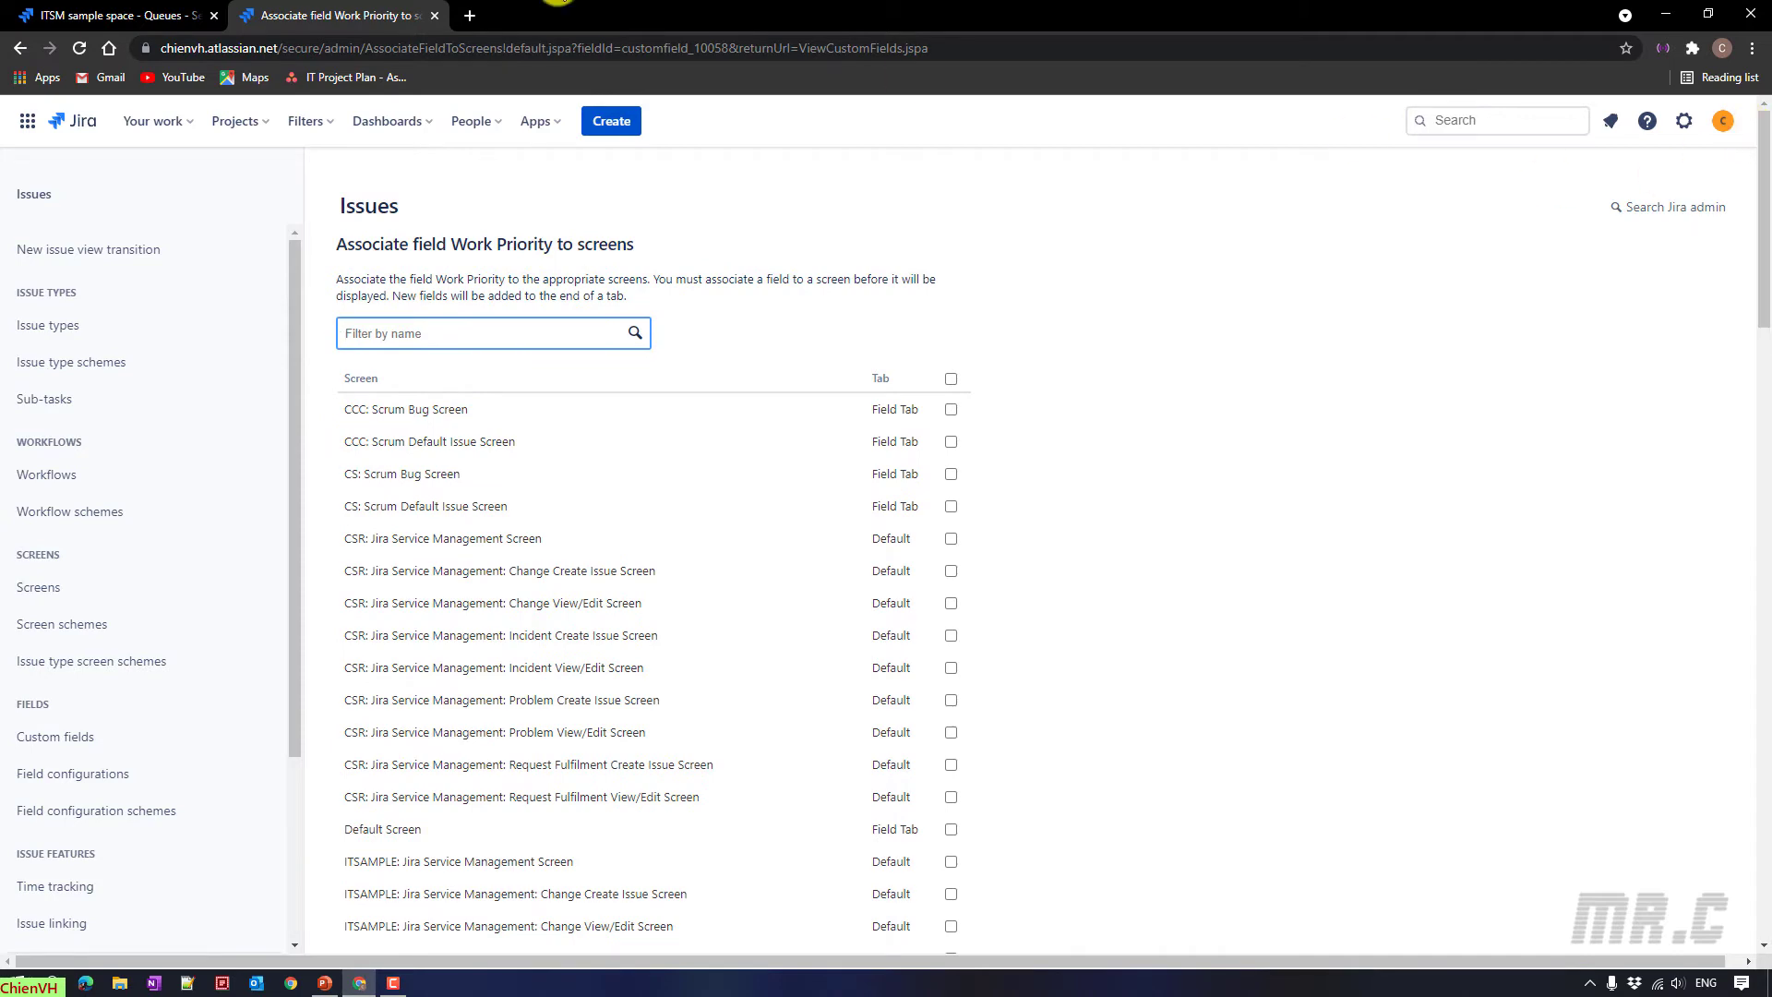
- Glance at the All open tickets queue, then return to the screen association page
click(123, 13)
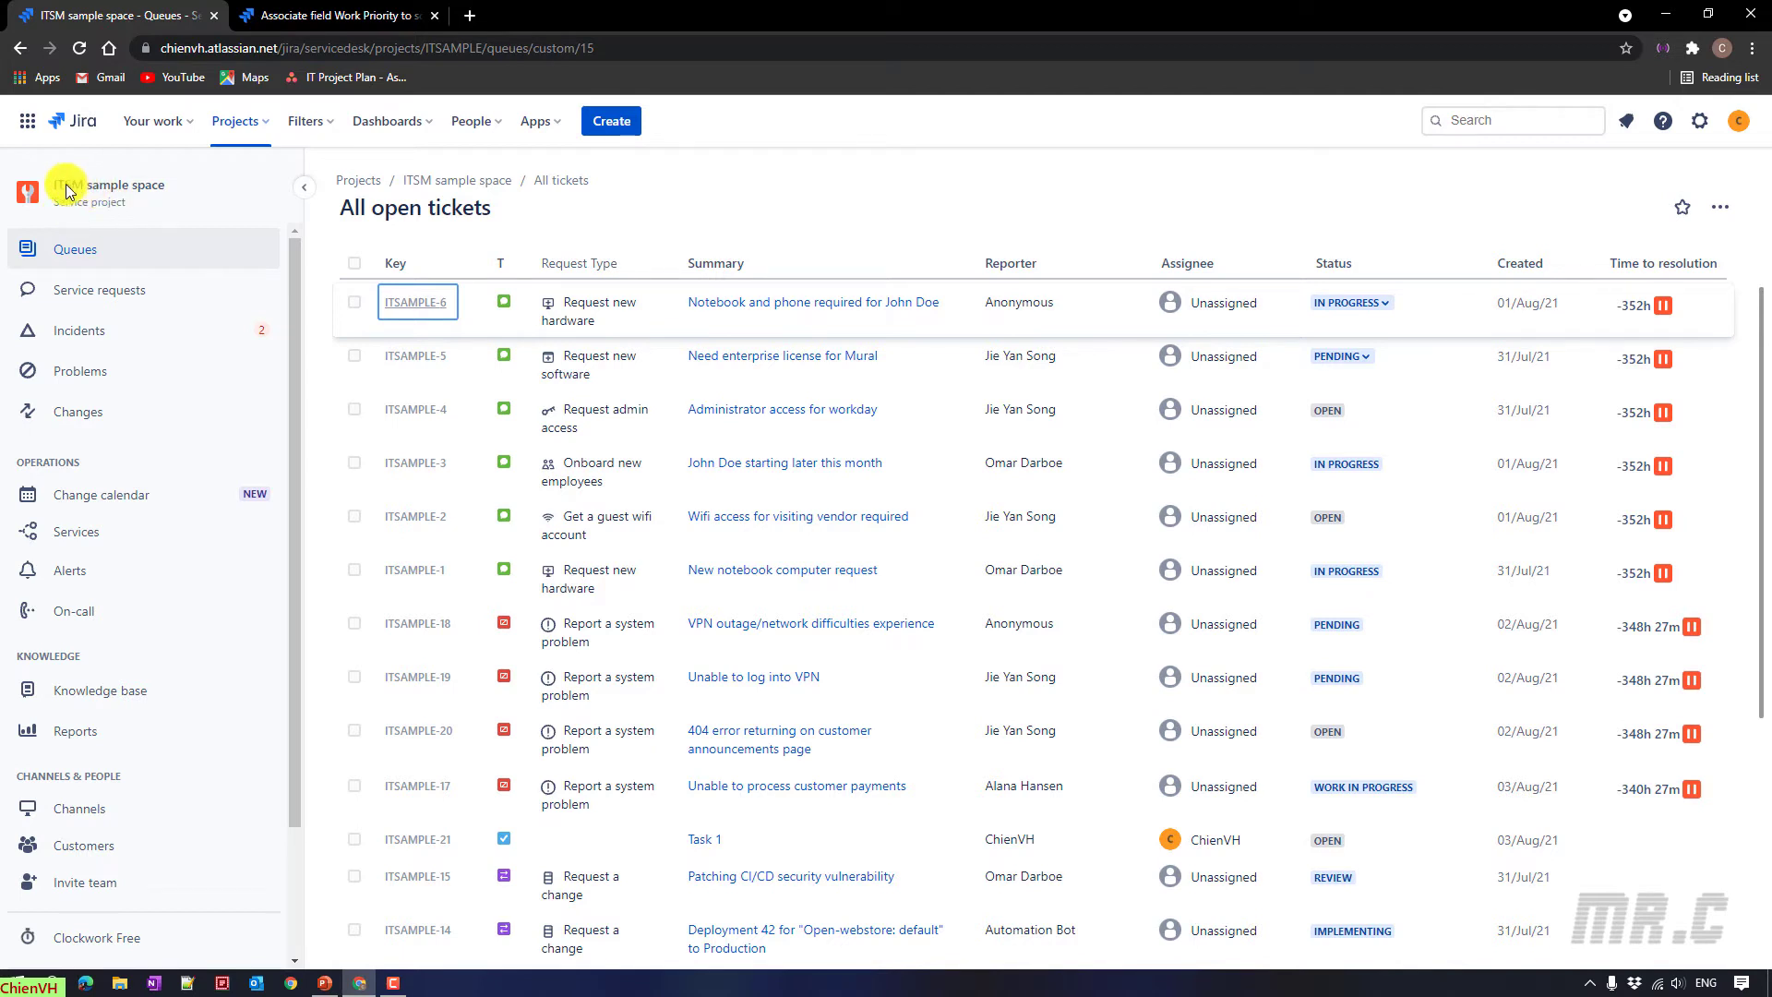
drag(54, 185, 82, 191)
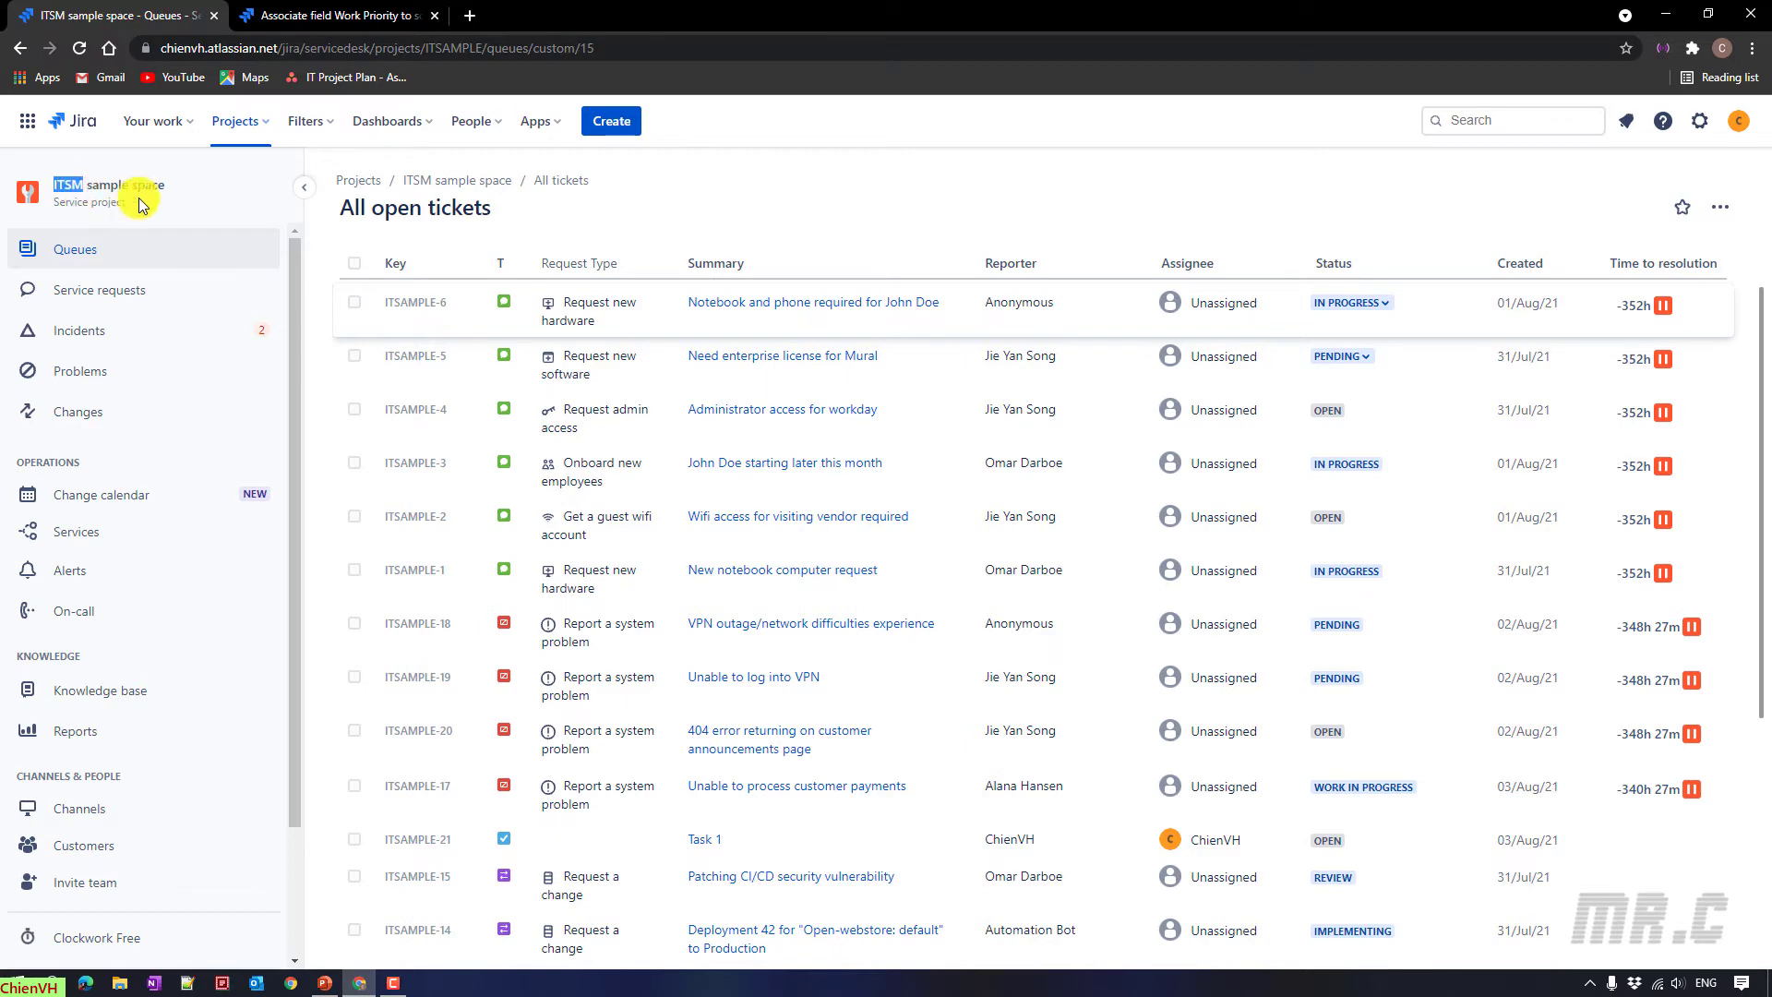
click(321, 16)
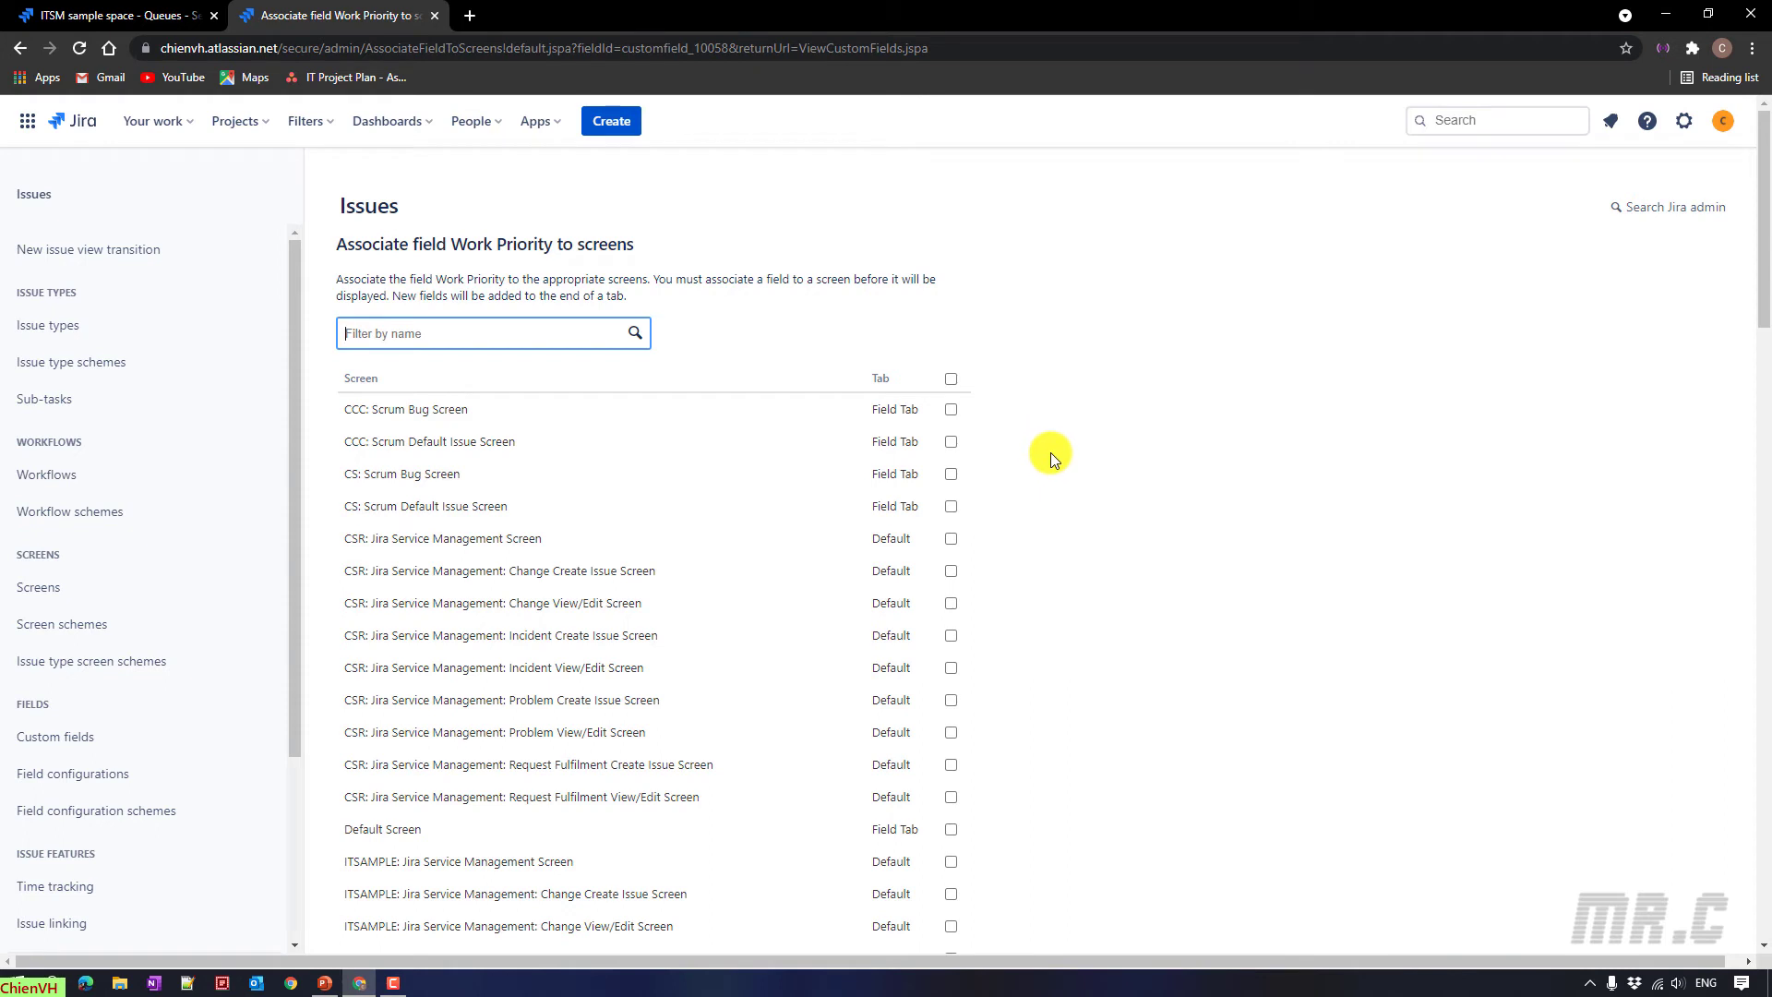
- Filter screens by 'ITS', select all nine ITSAMPLE screens, and update the field's associations
text(ITSM)
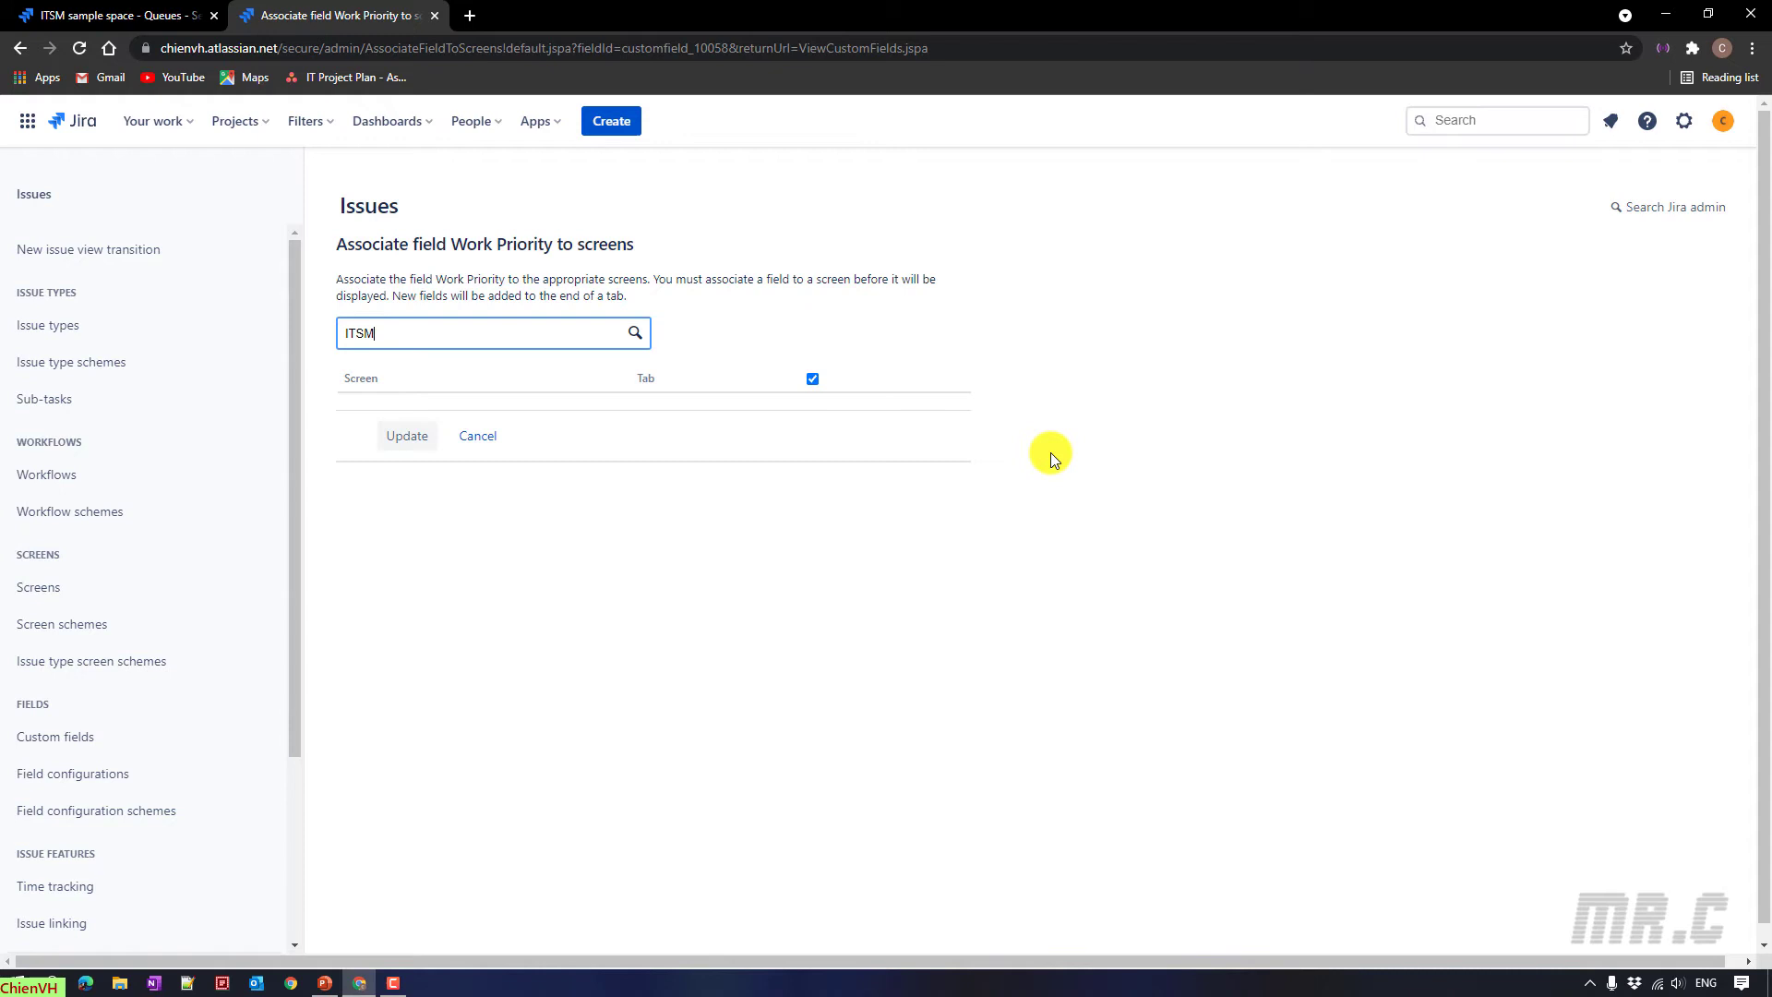
key(BackSpace)
key(BackSpace)
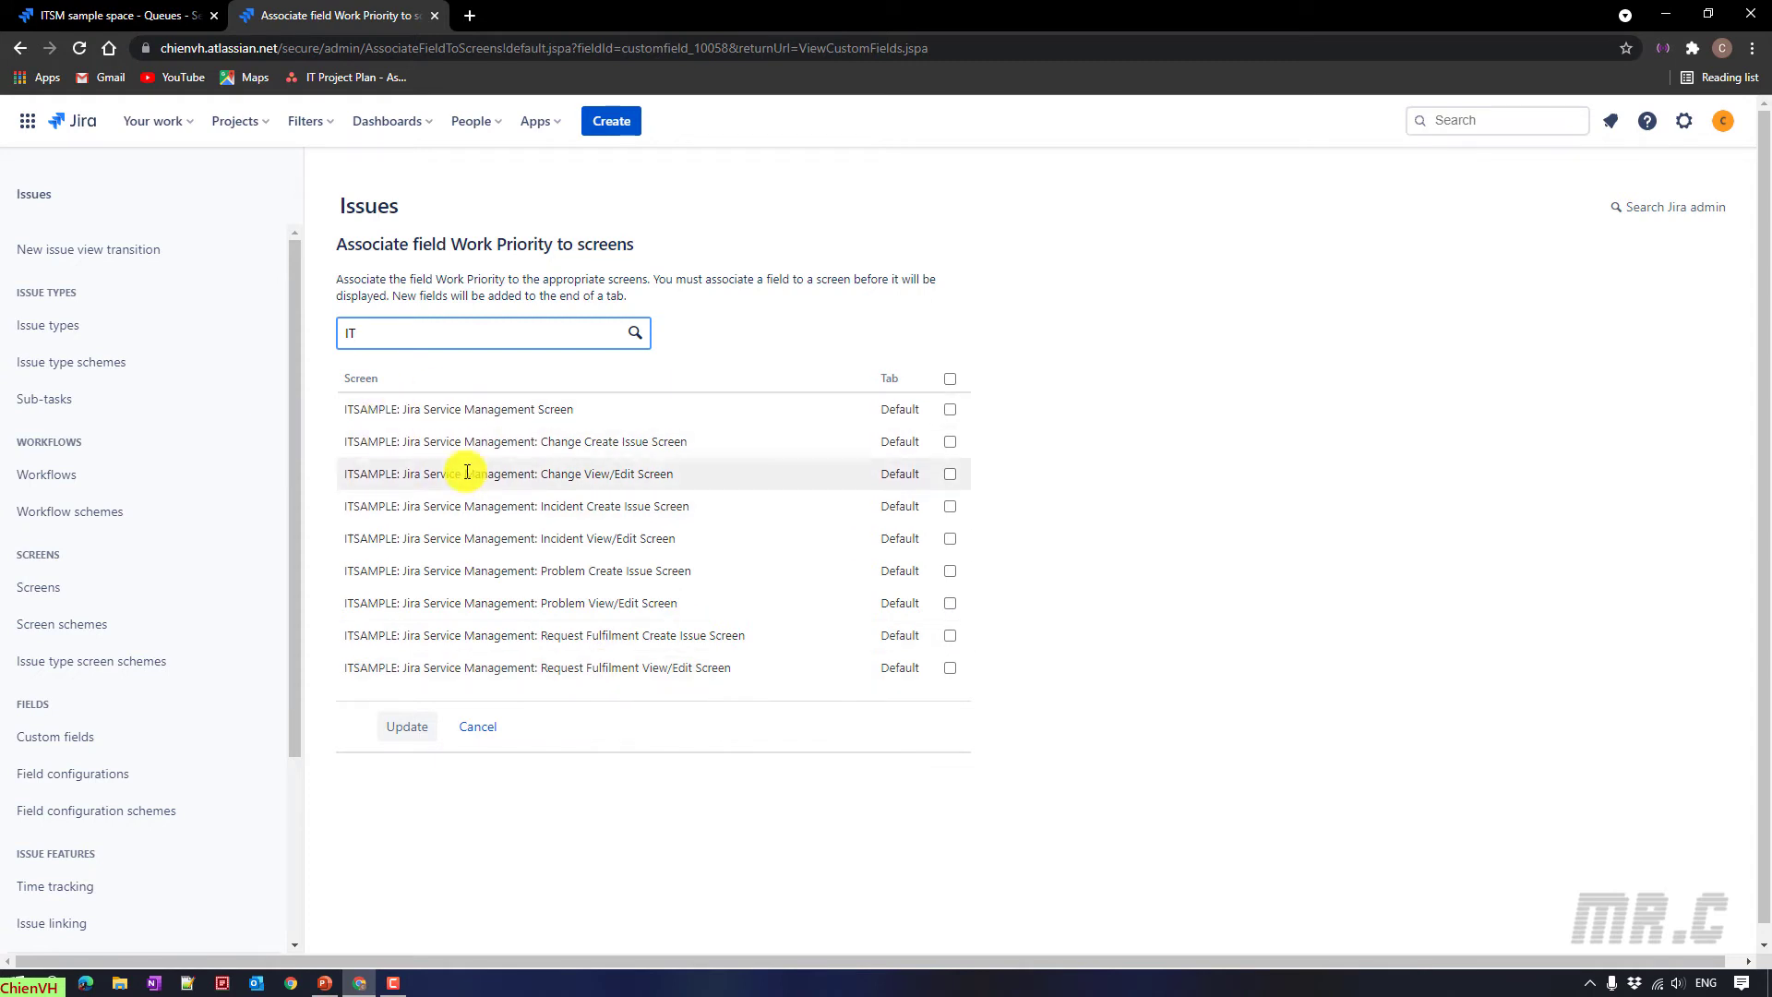
click(949, 379)
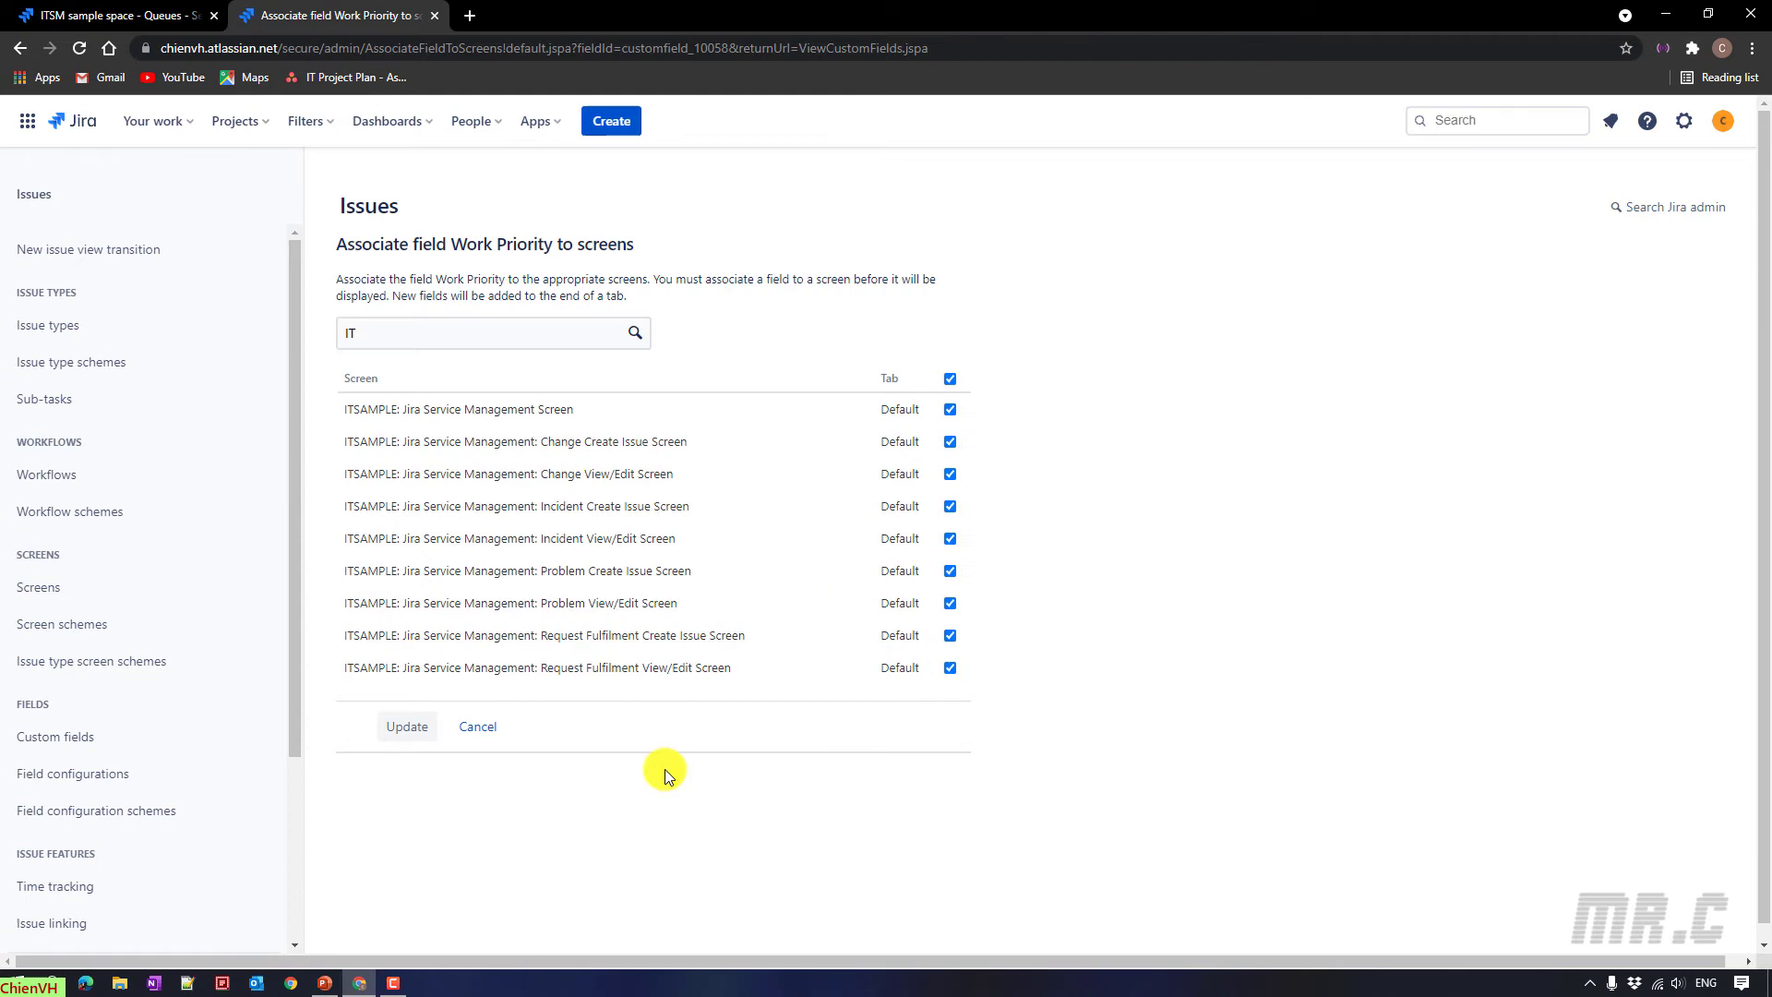
click(394, 740)
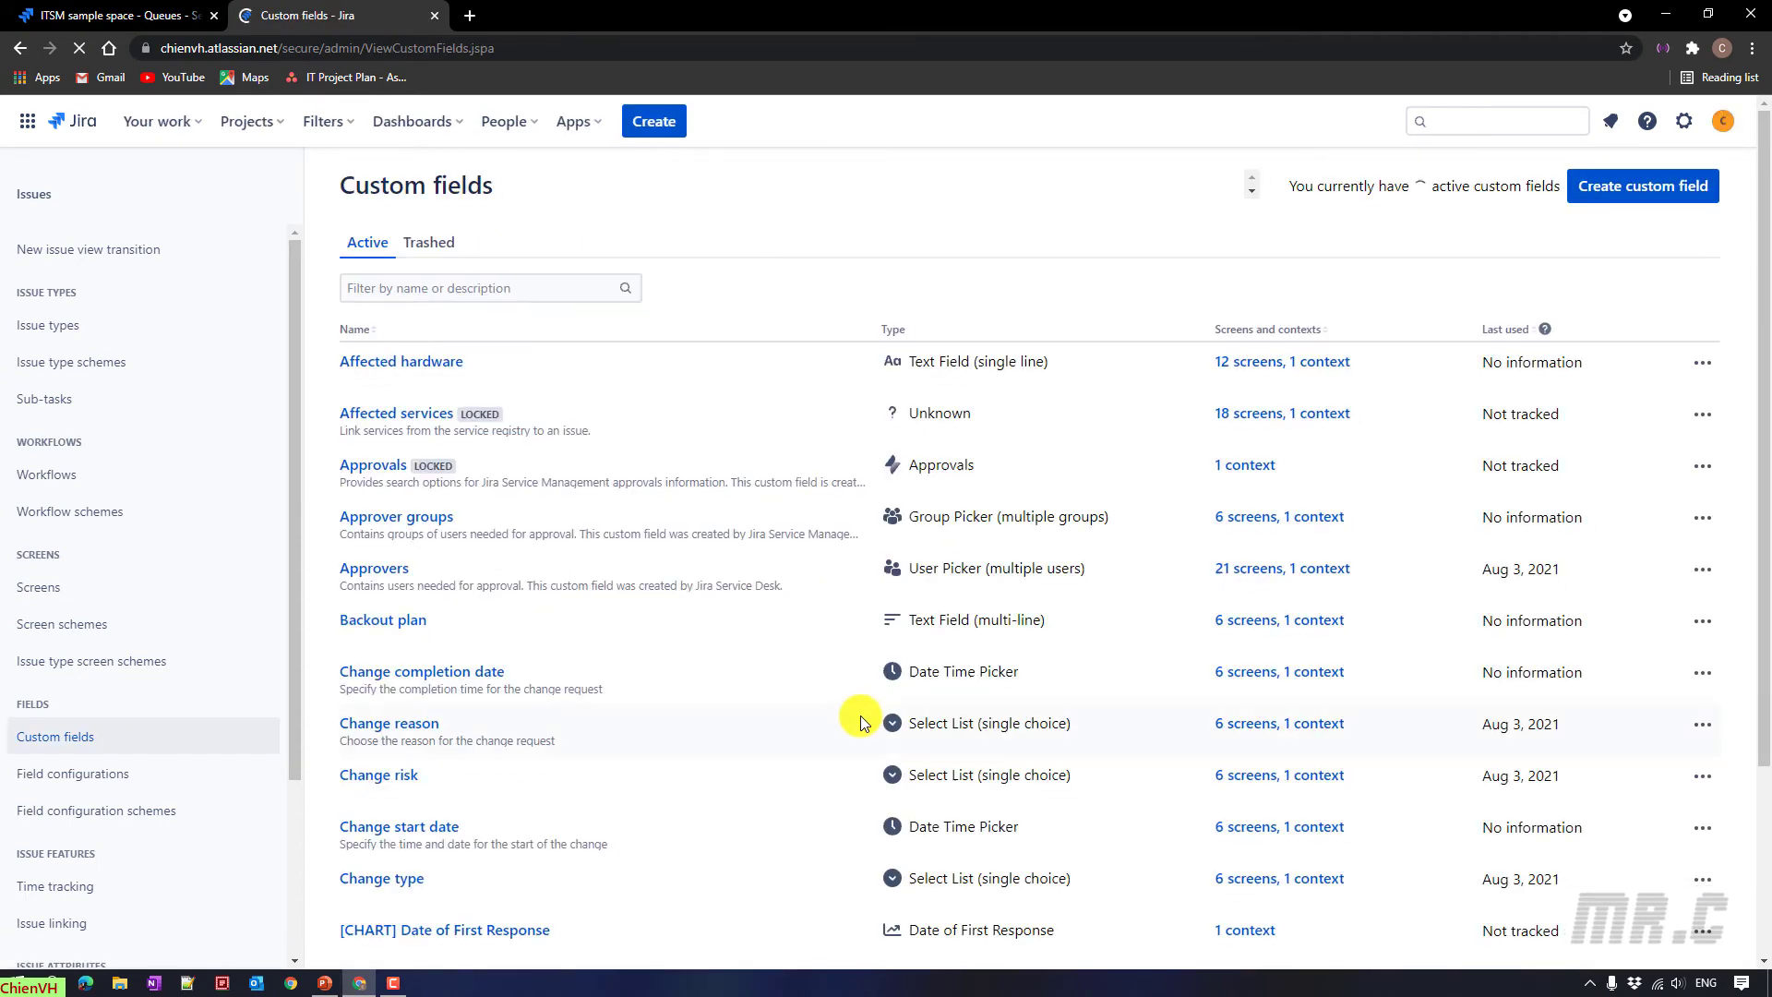
- Filter custom fields by 'w' to show Work Priority as a Number Field on 9 screens
scroll(861, 716, down, 1)
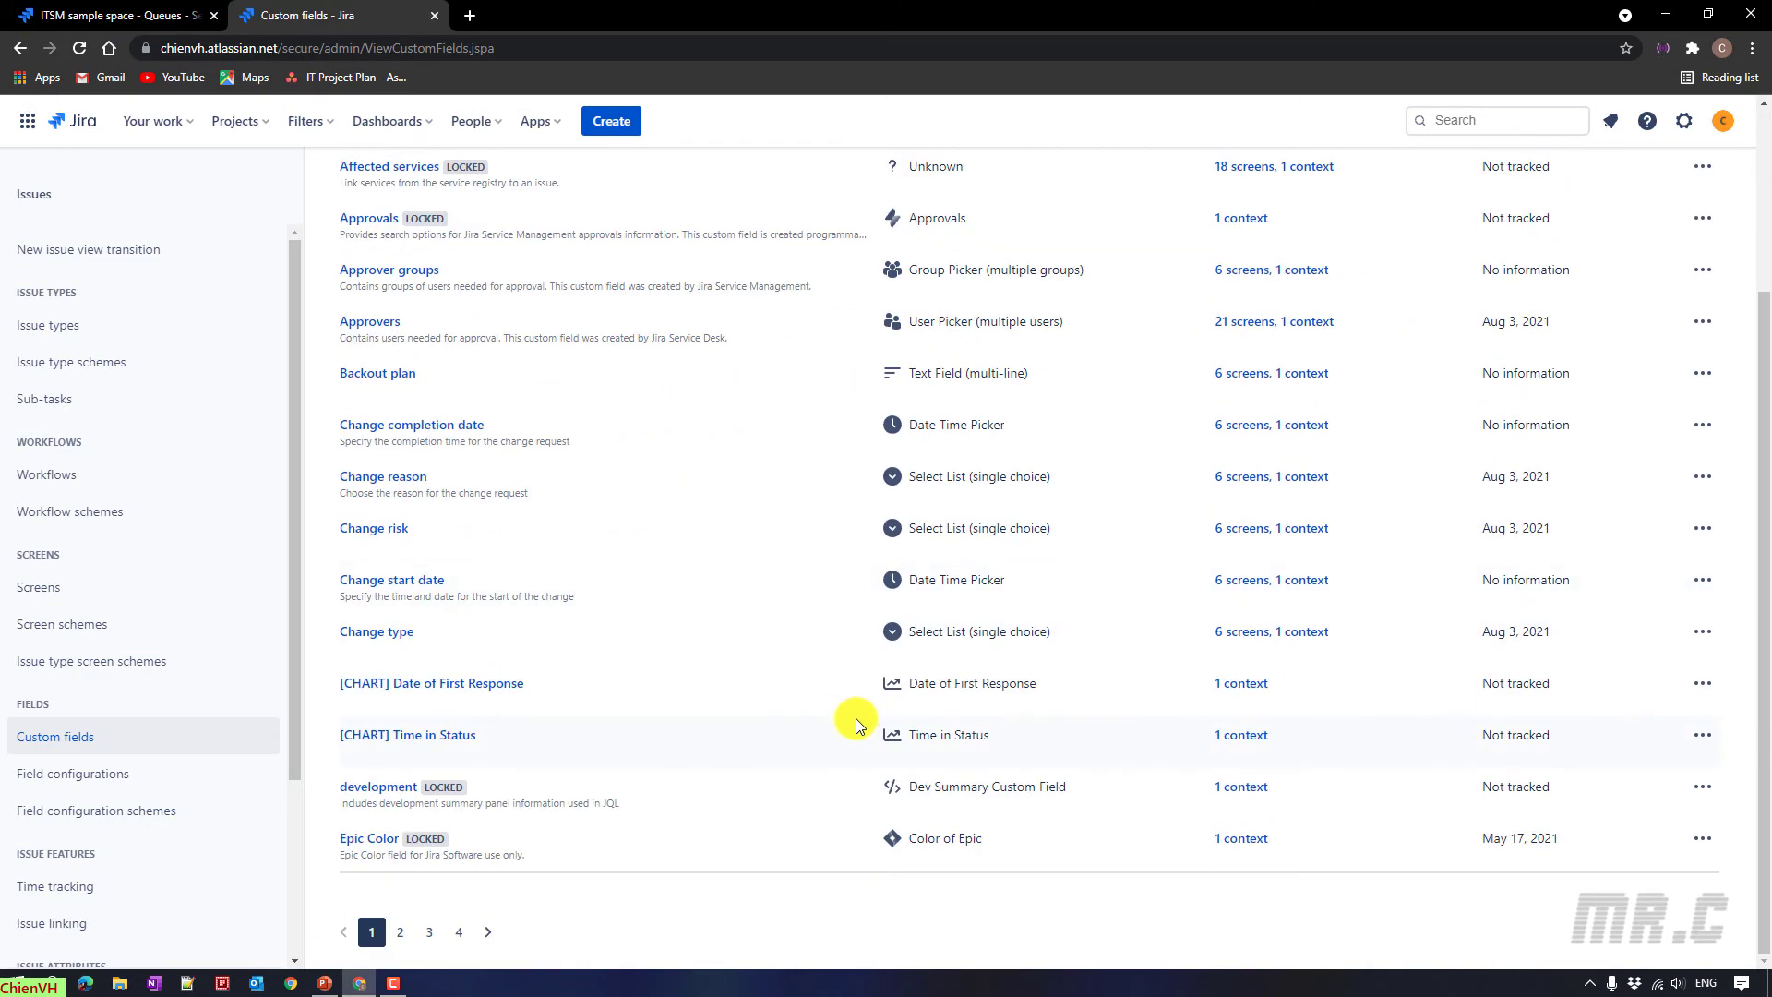
scroll(856, 718, up, 2)
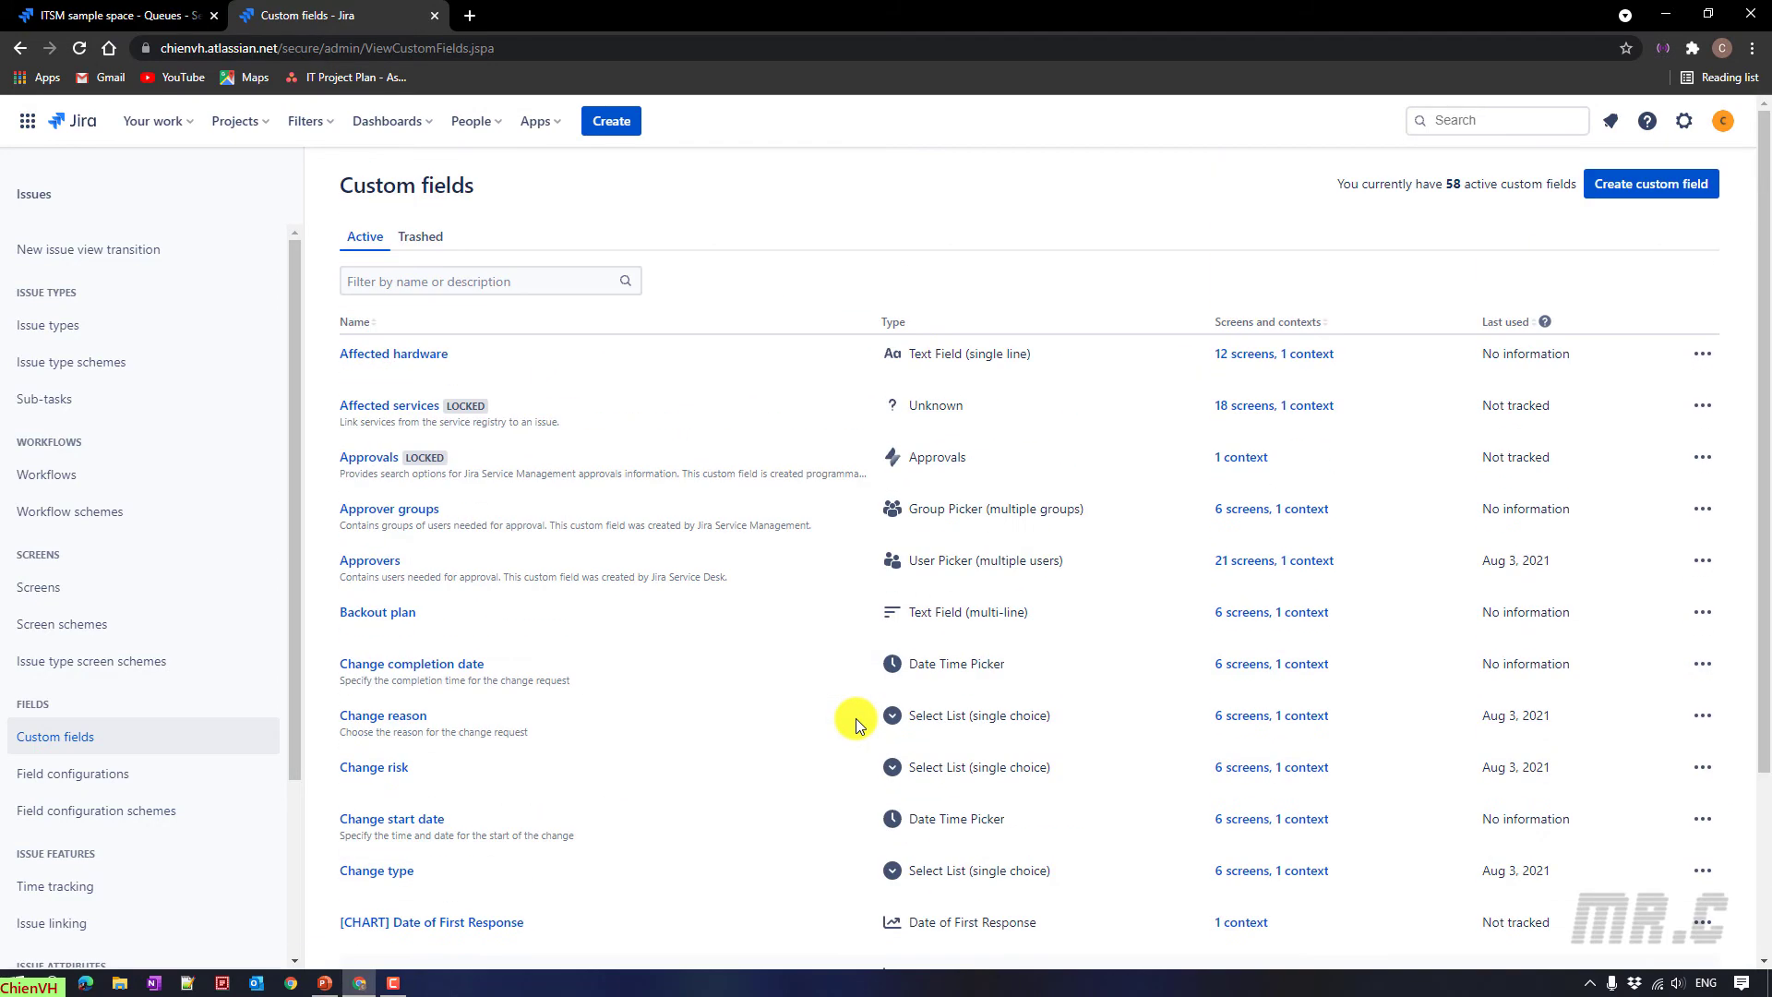
click(469, 275)
text(work)
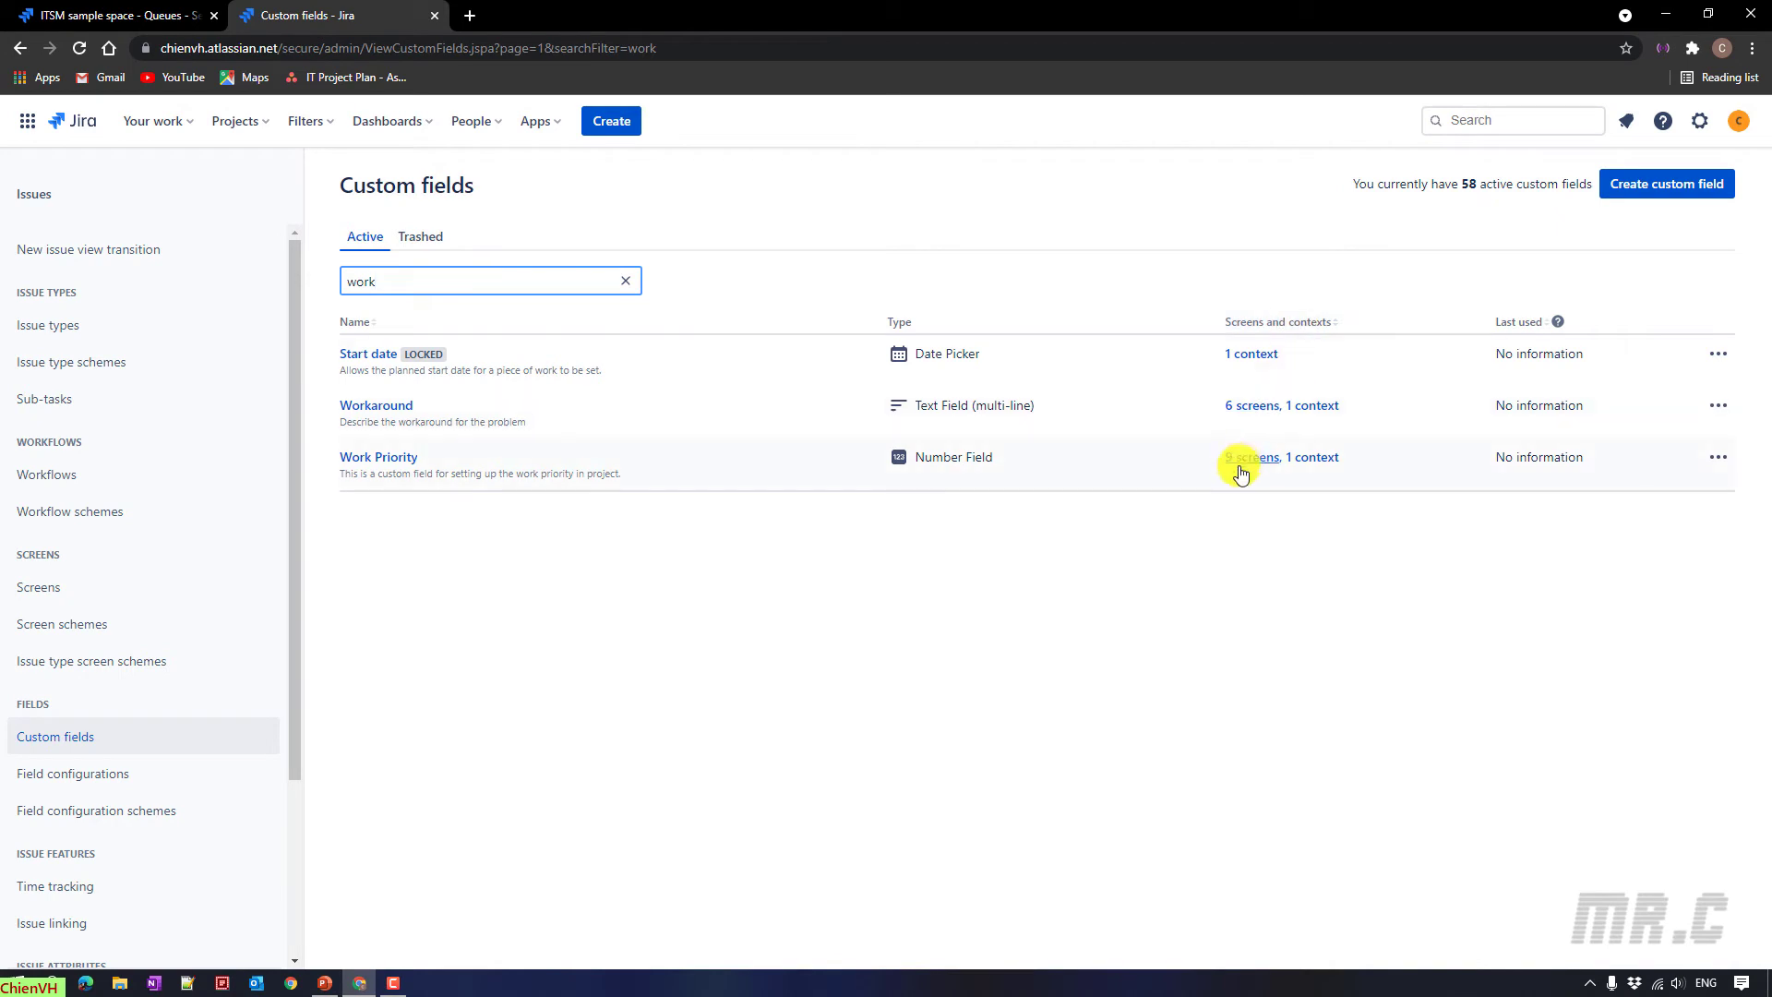
- Review Work Priority's Contexts, Screens and Details tabs, then close the field information dialog
click(1314, 458)
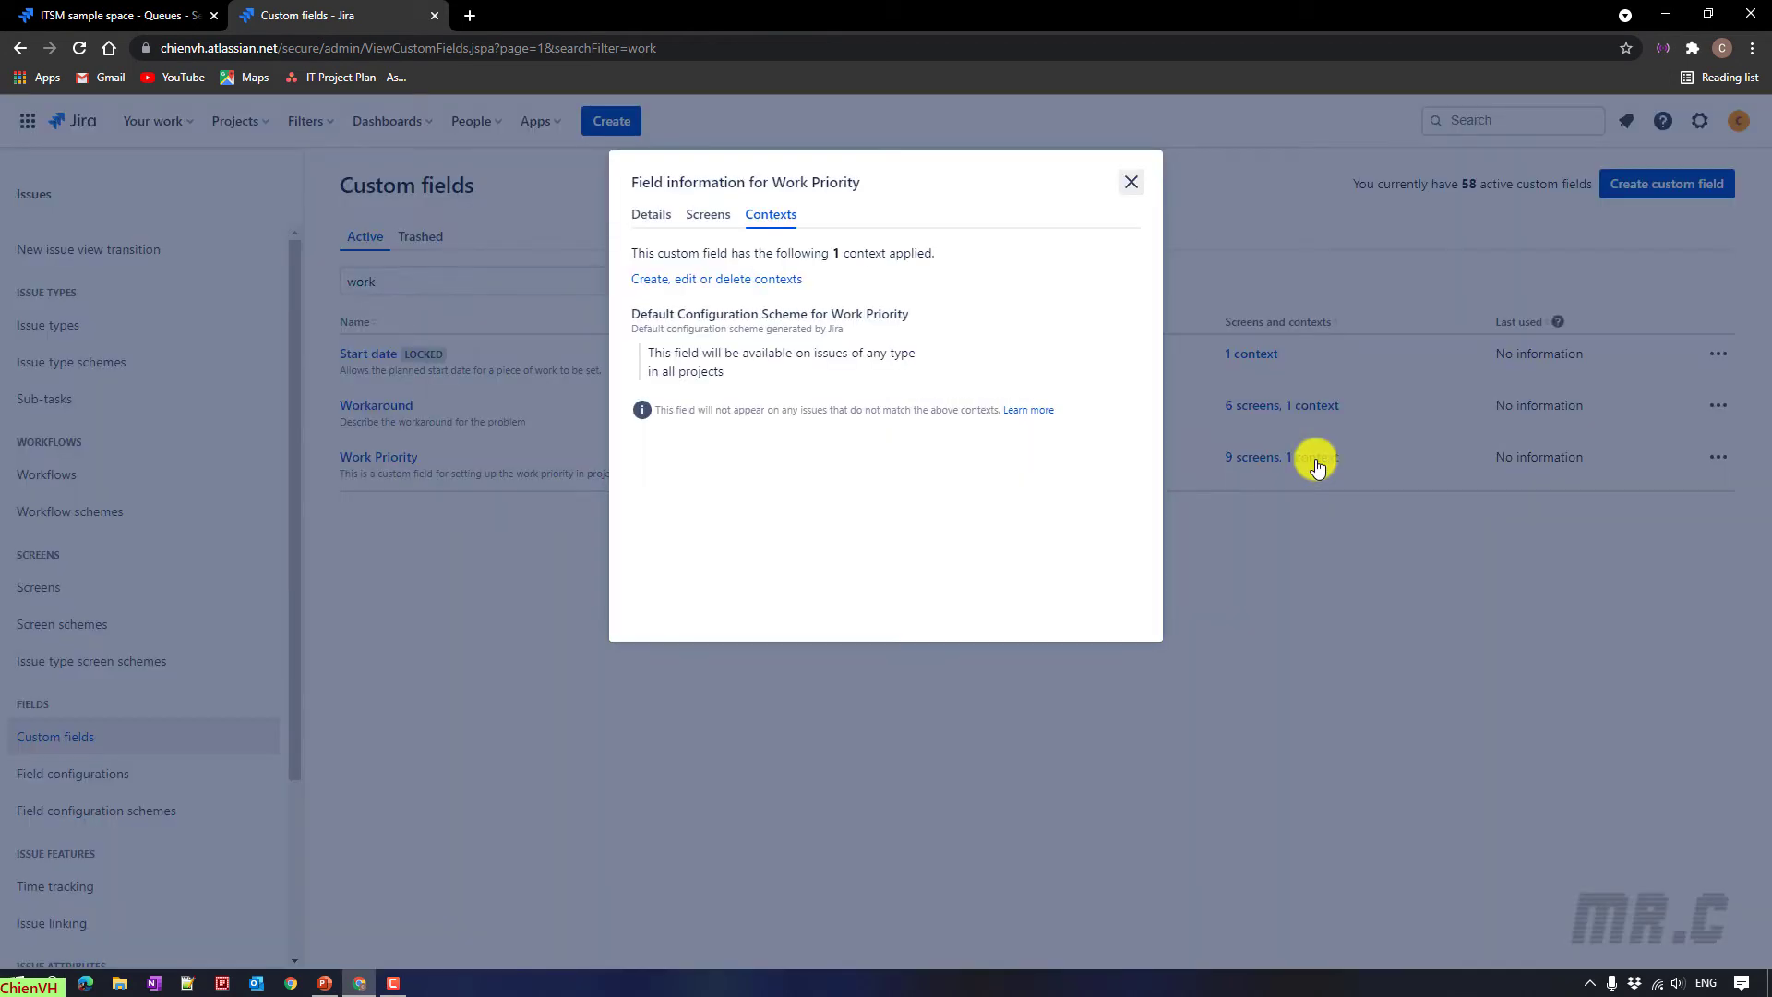
click(706, 214)
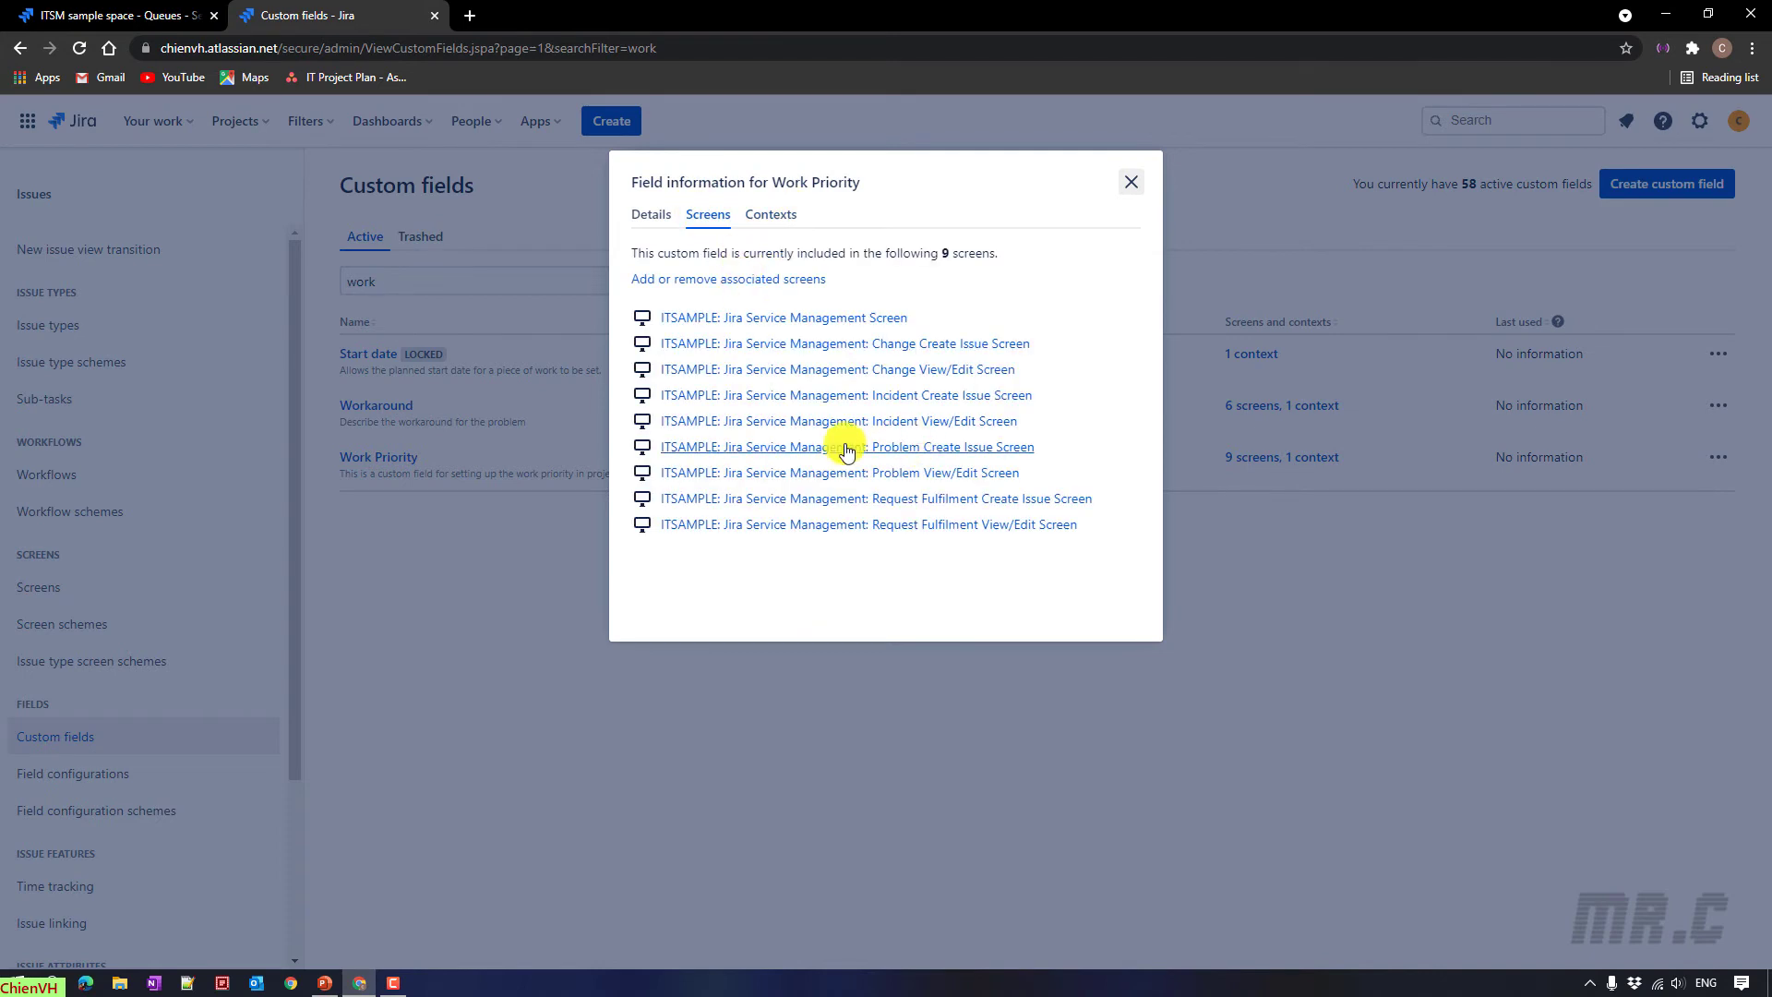
click(650, 219)
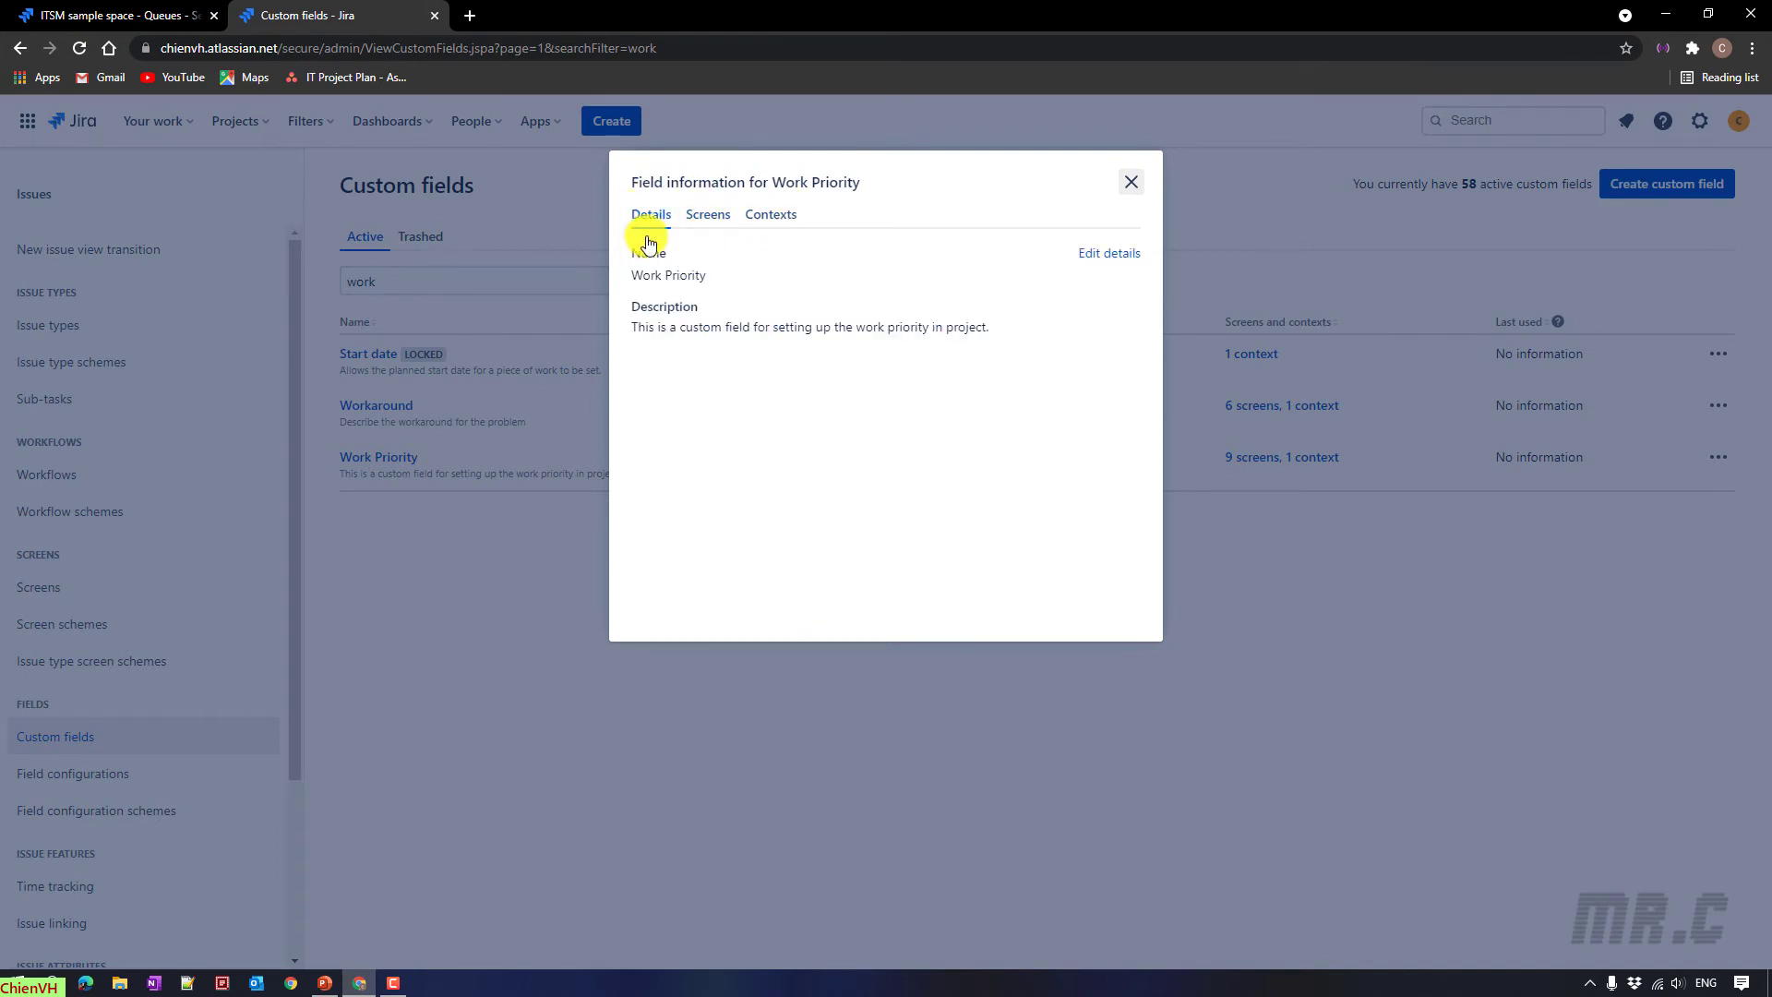
click(1130, 182)
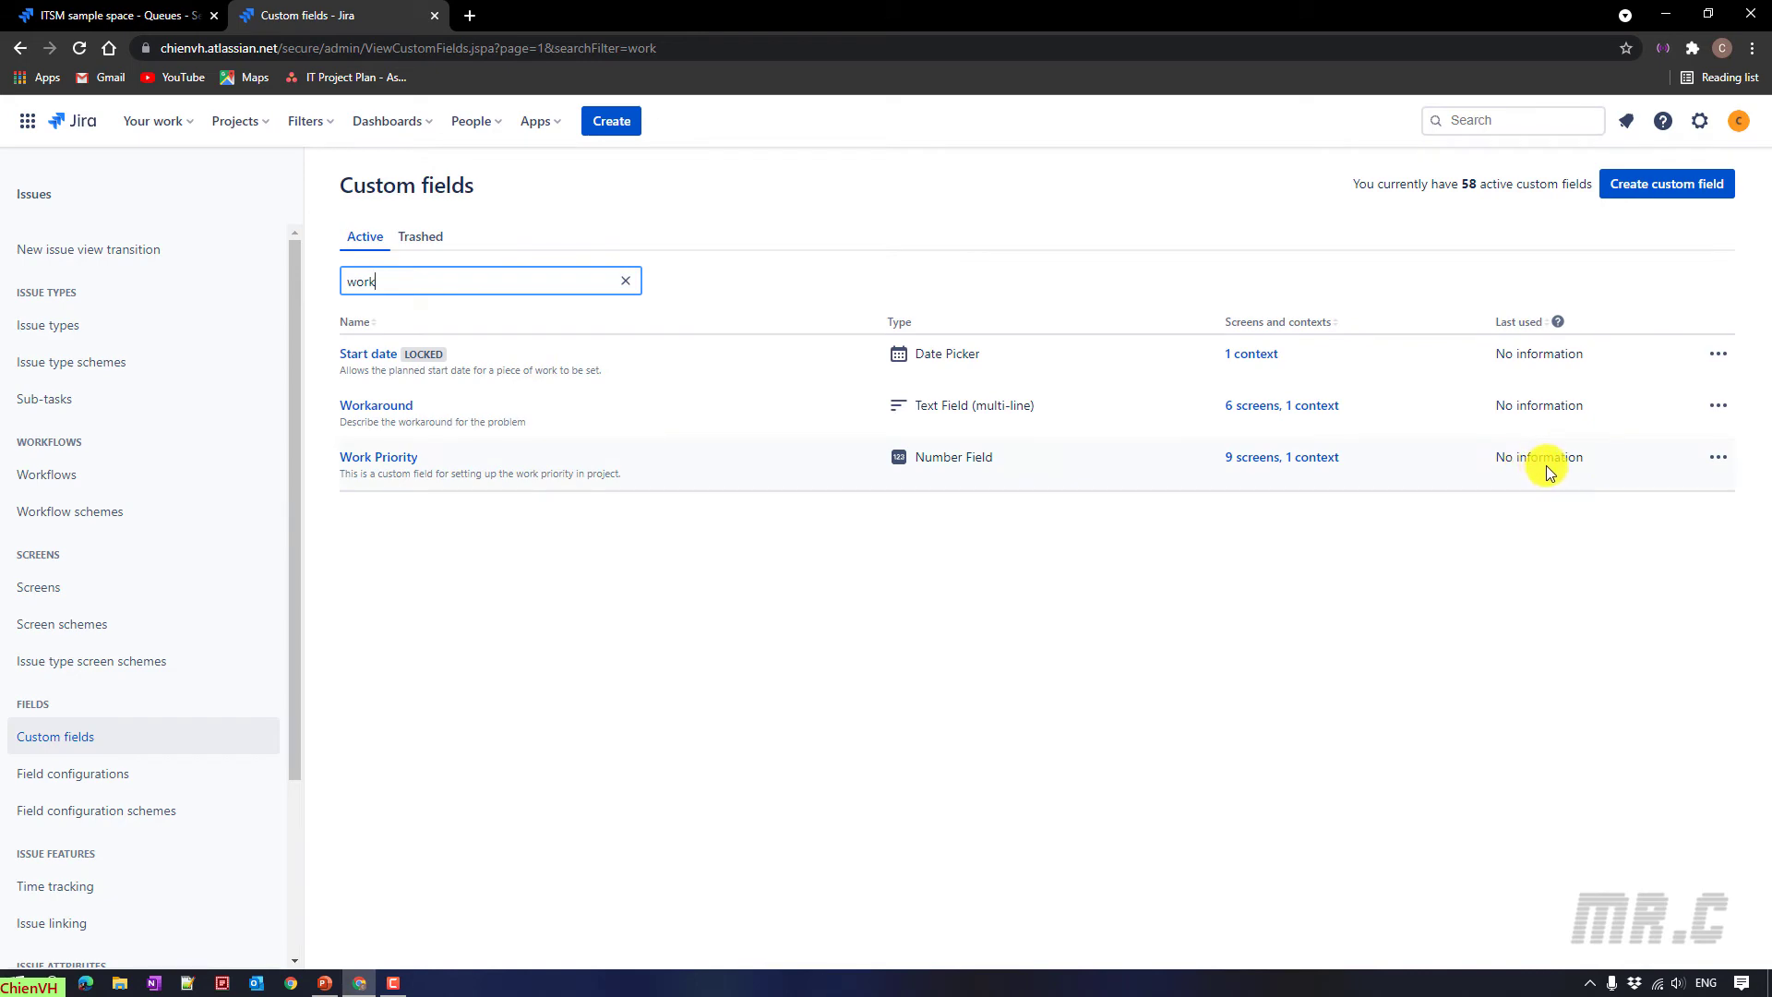
- Open ticket ITSAMPLE-6 in a new tab from the All open tickets queue
click(158, 20)
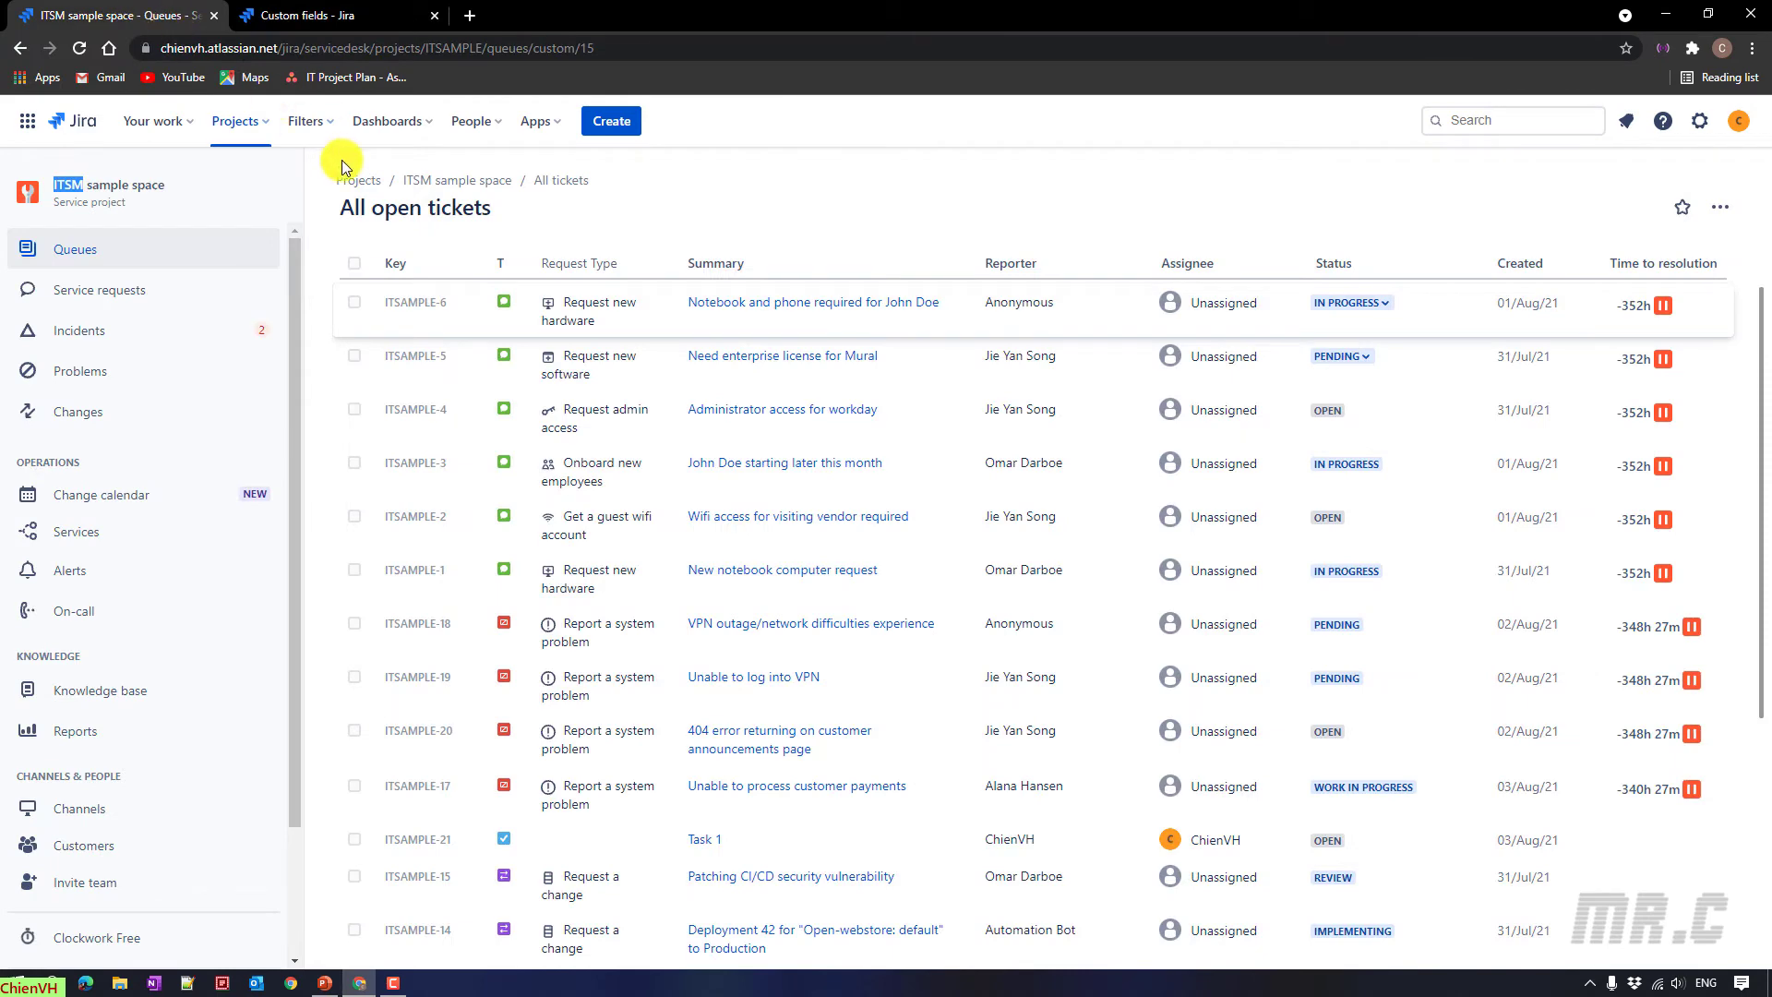
ctrl+click(431, 304)
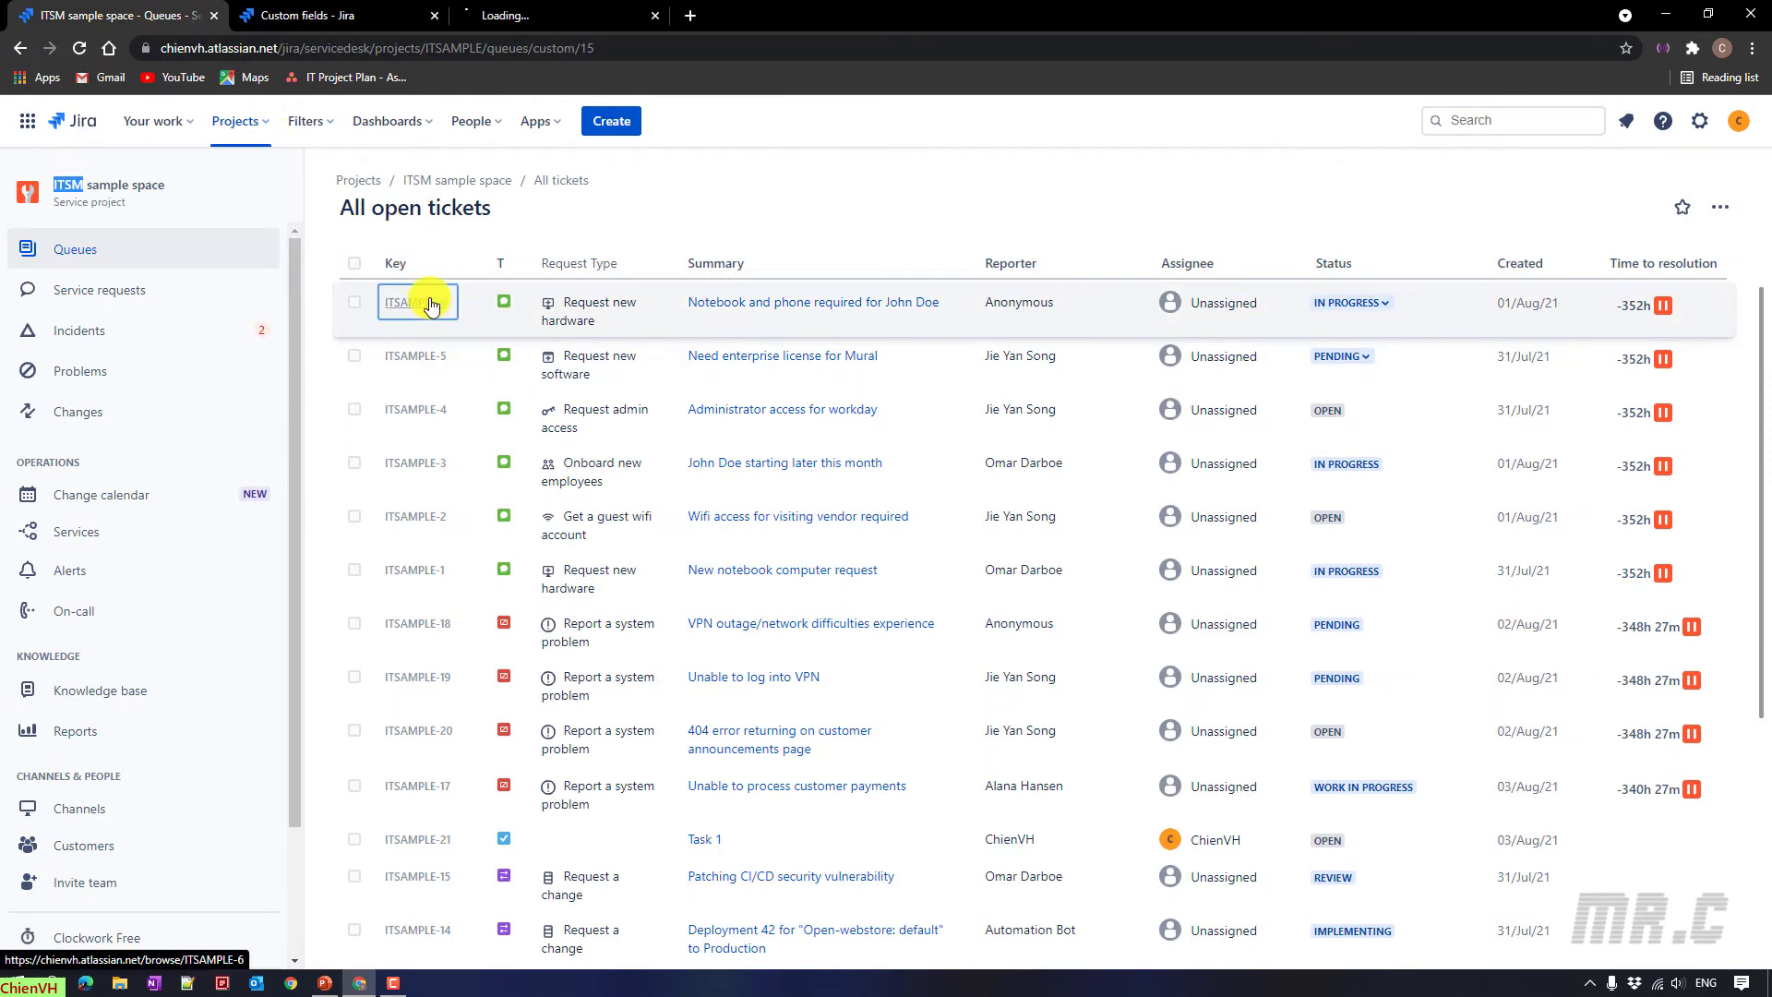
click(557, 11)
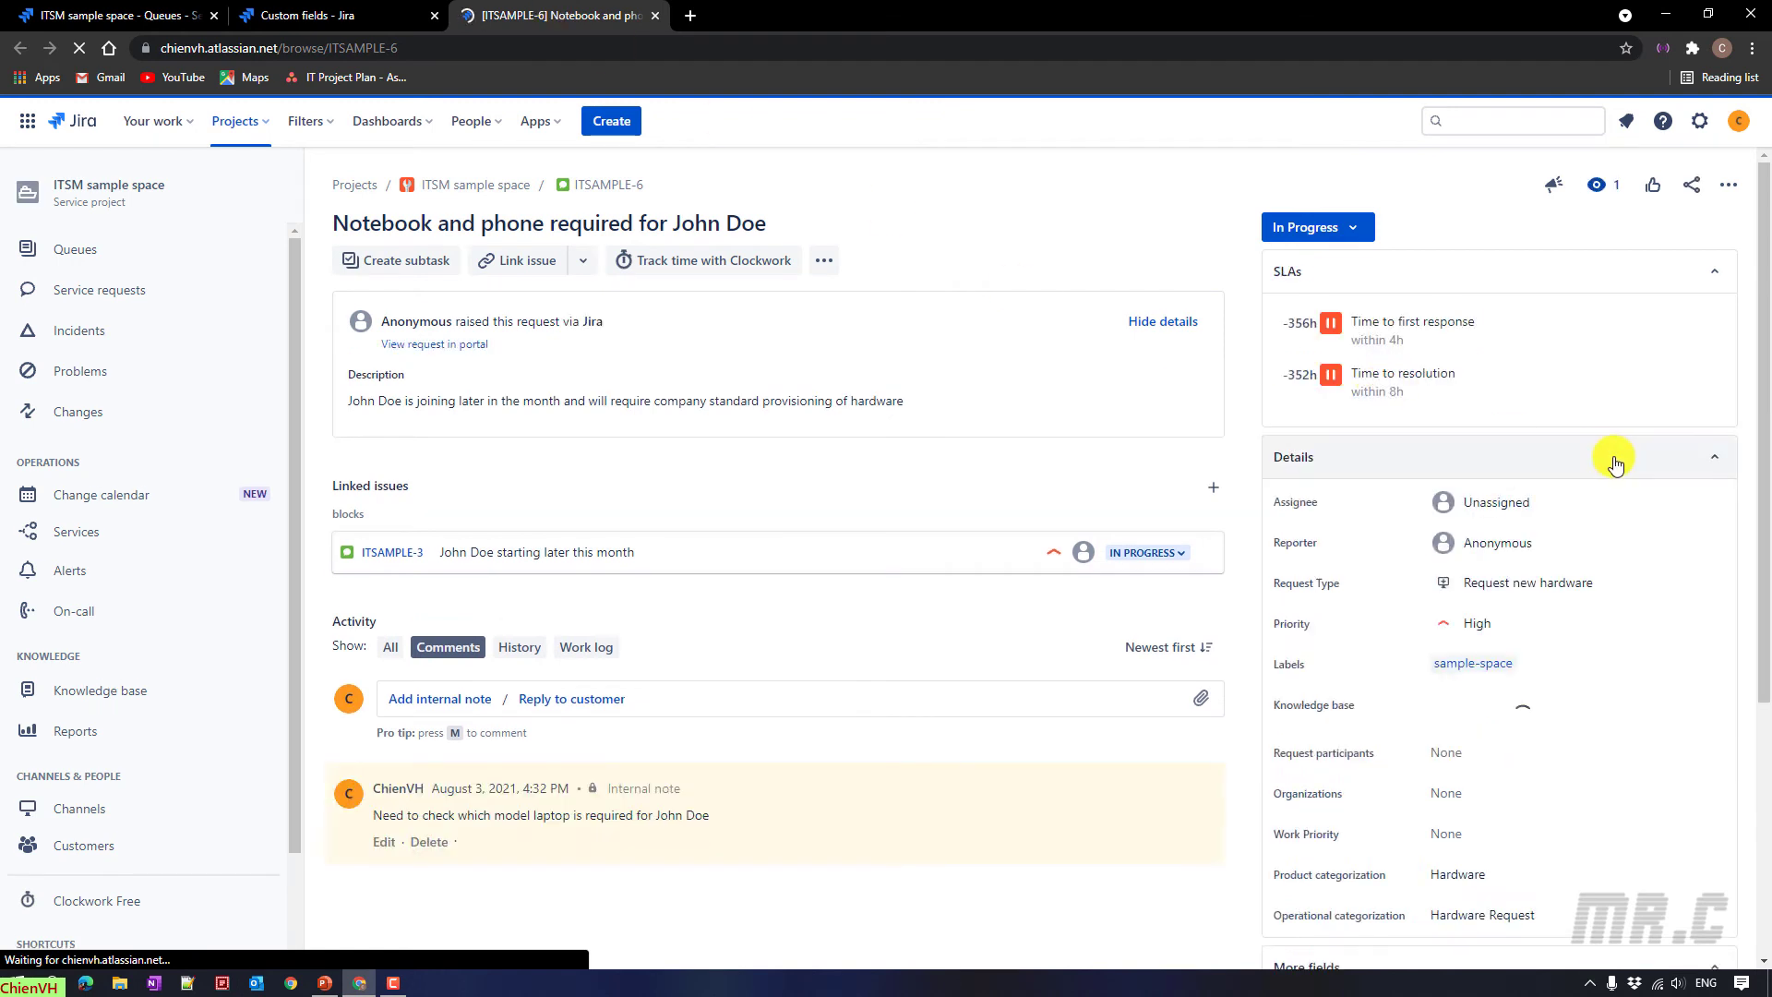
scroll(1614, 464, down, 1)
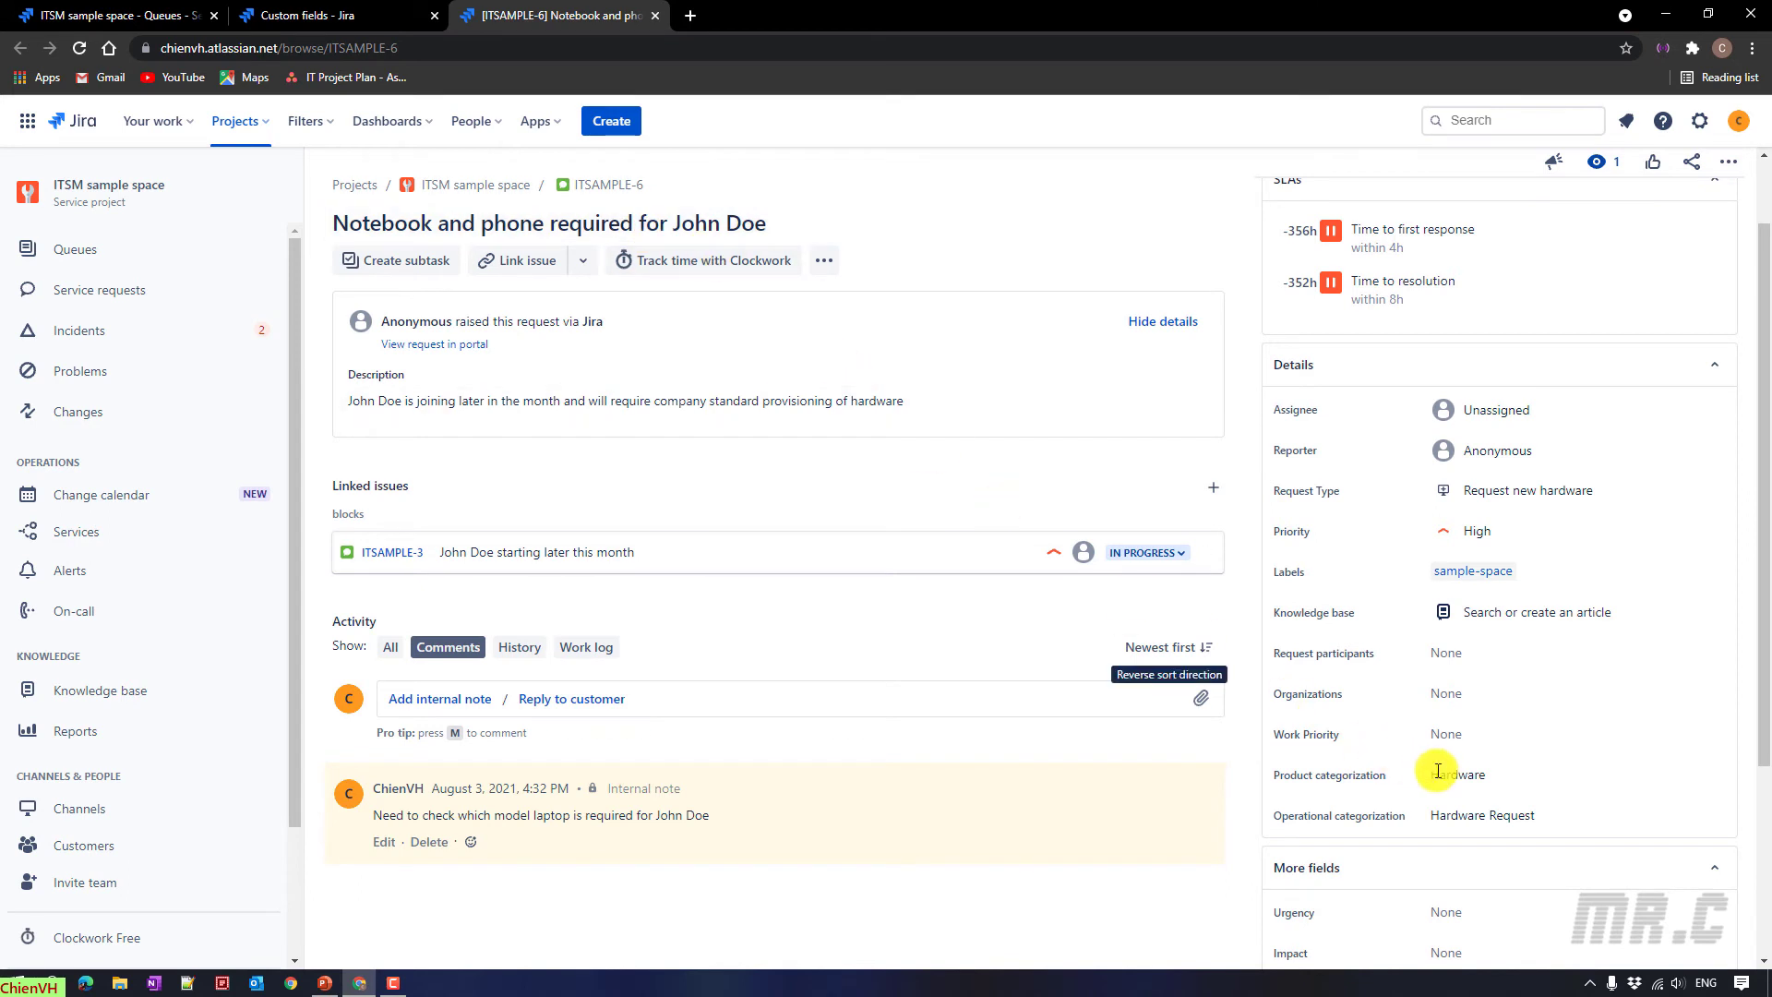
- Set the ticket's Work Priority, trying 1.1 and 1.2 before settling on 1
click(1467, 732)
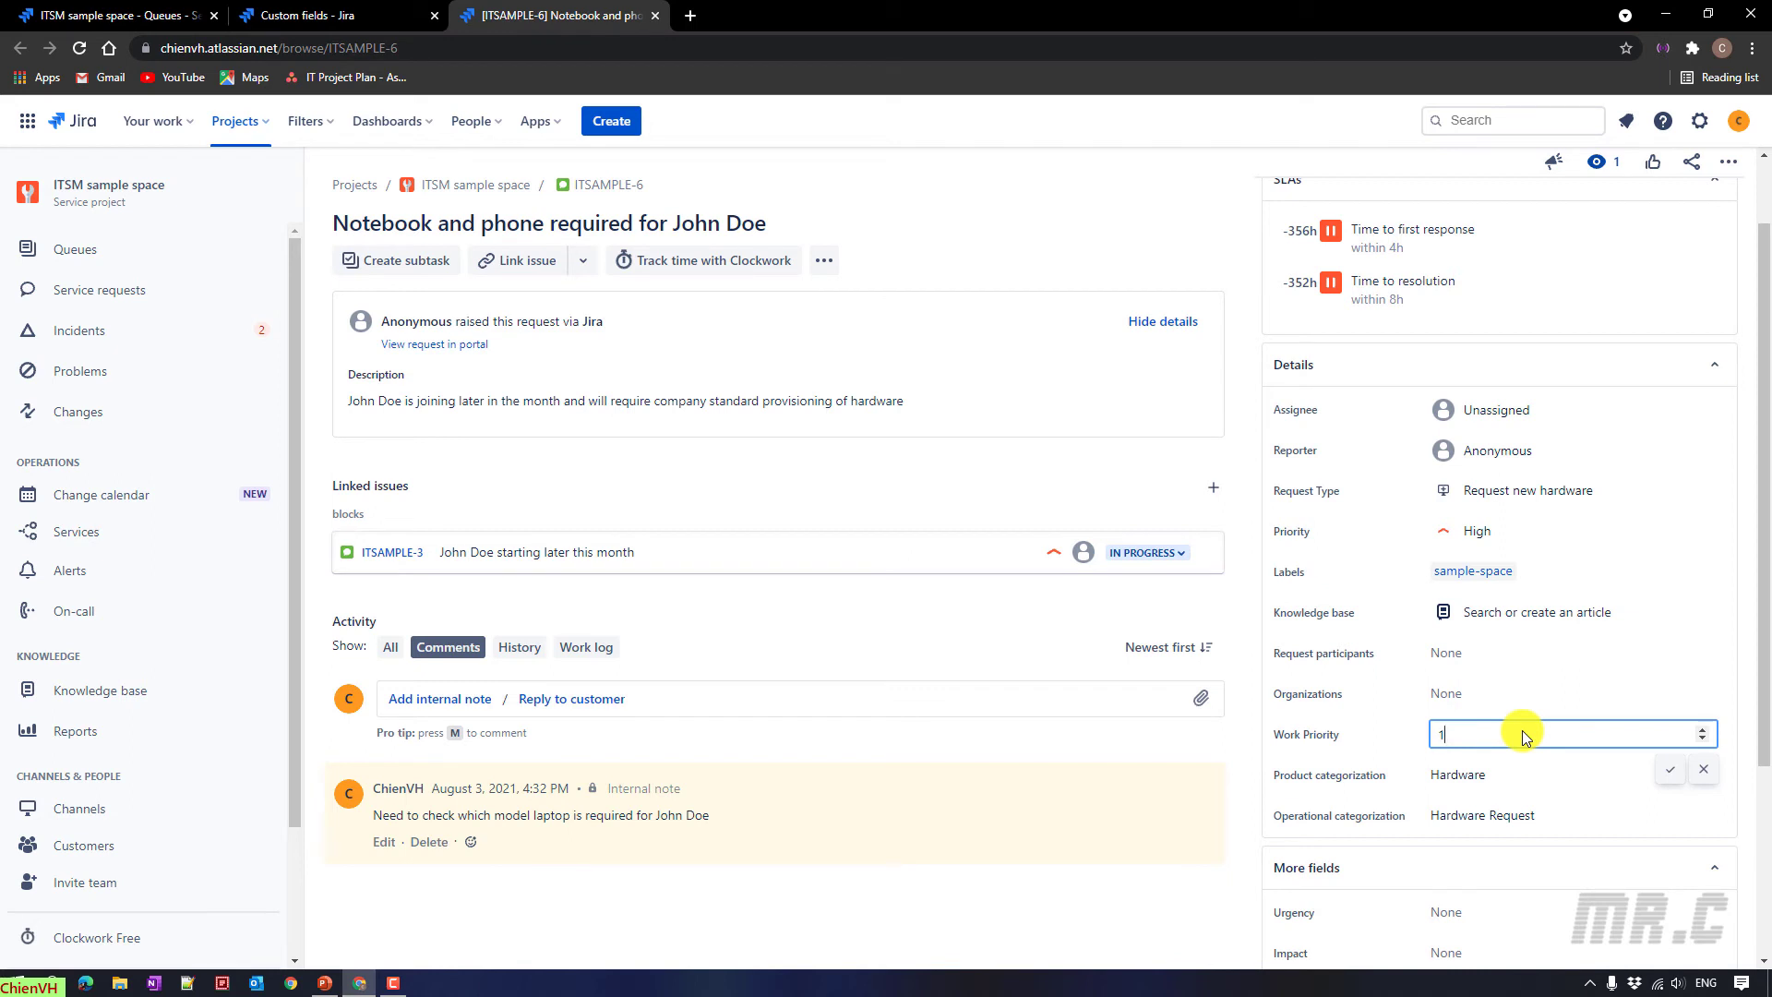
text(.1)
key(Return)
click(1541, 733)
key(BackSpace)
text(2)
key(Return)
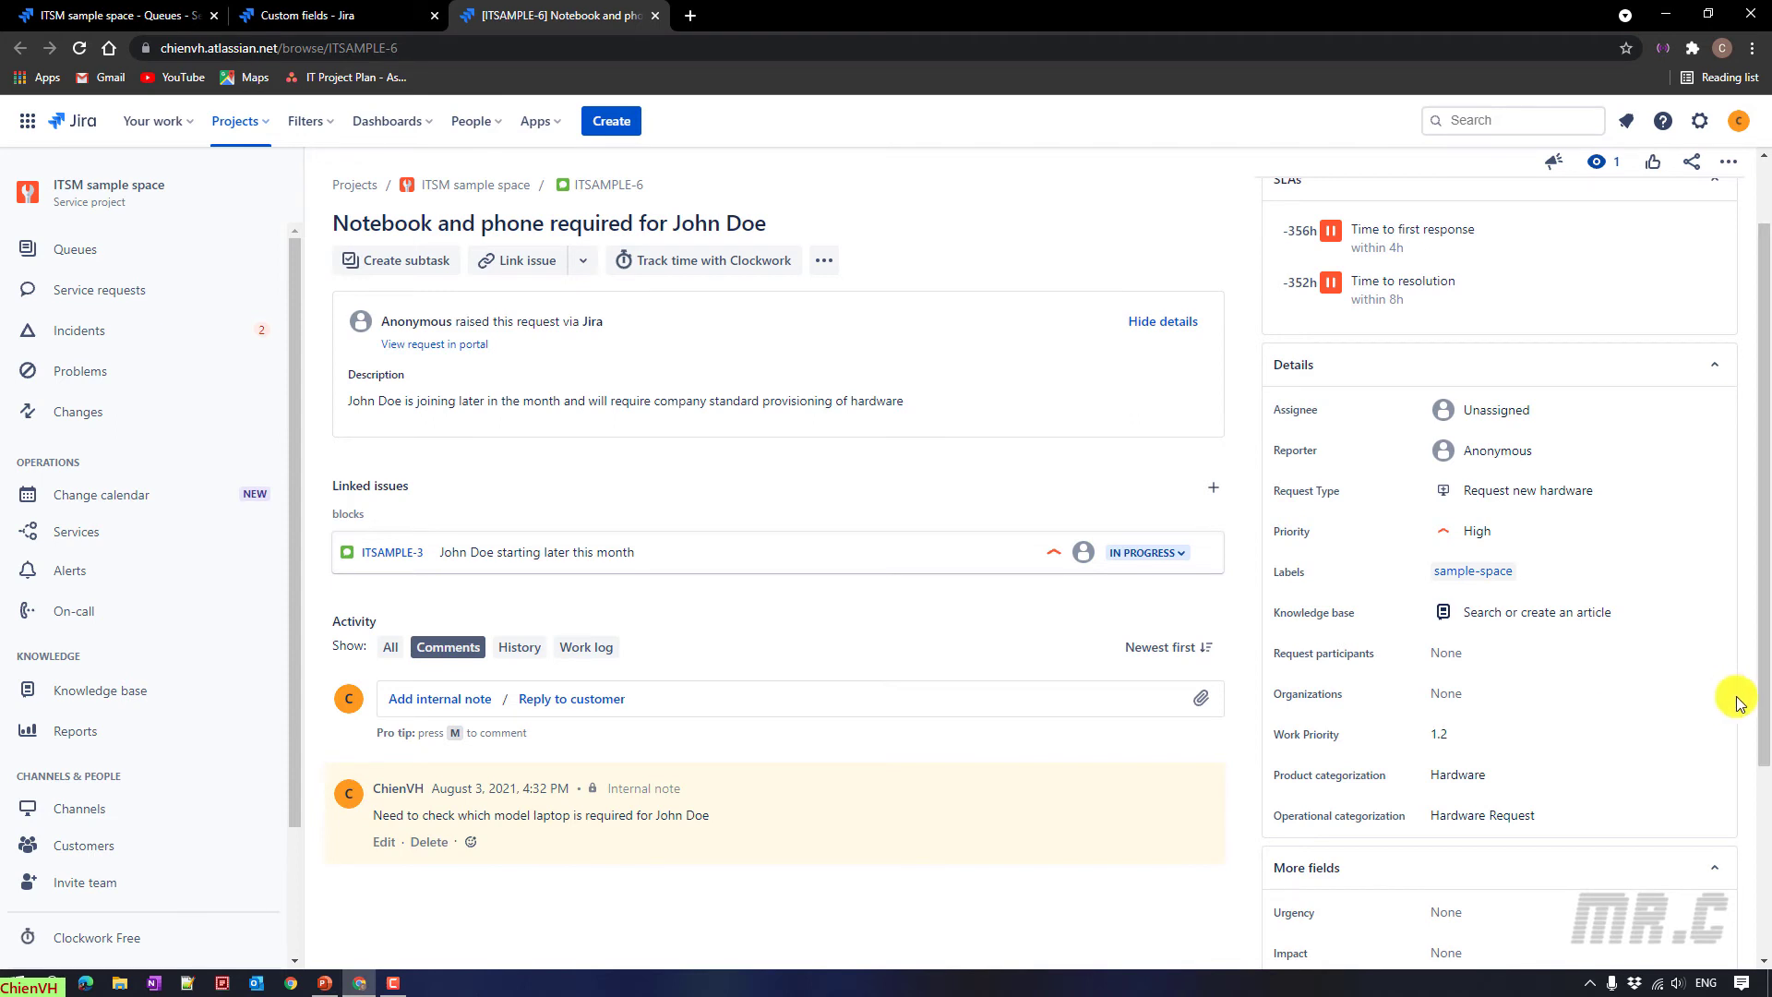
click(1486, 738)
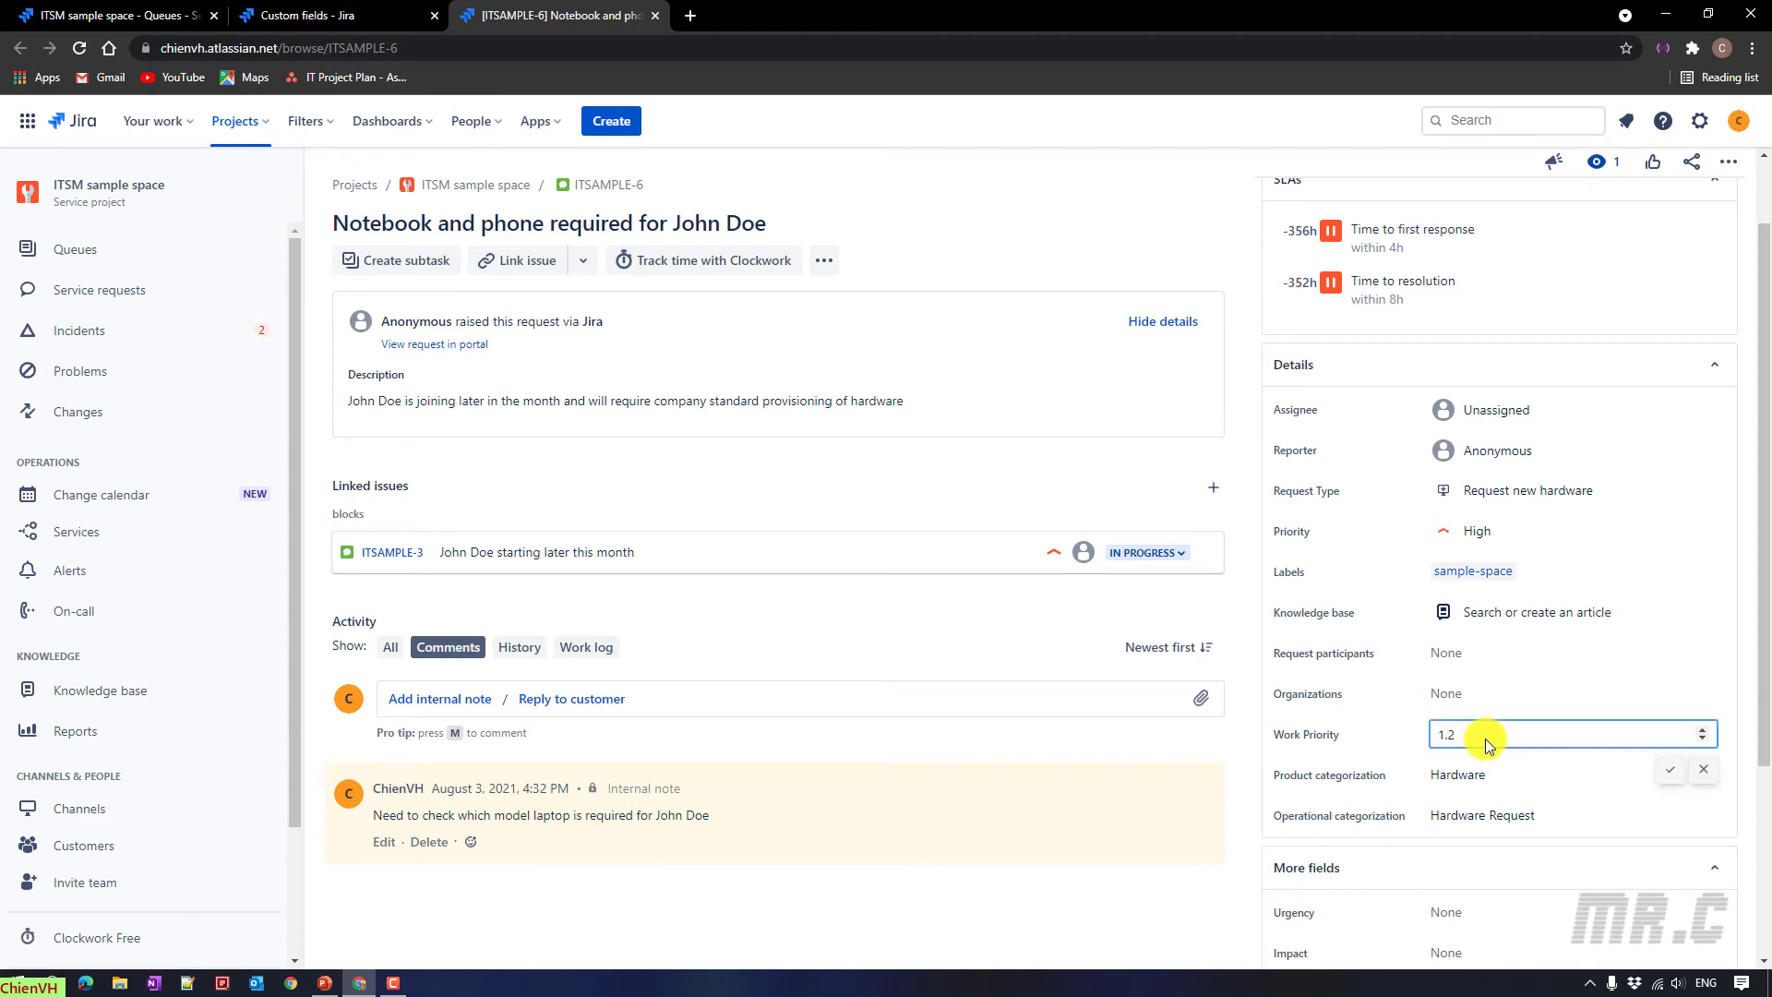
key(BackSpace)
key(BackSpace)
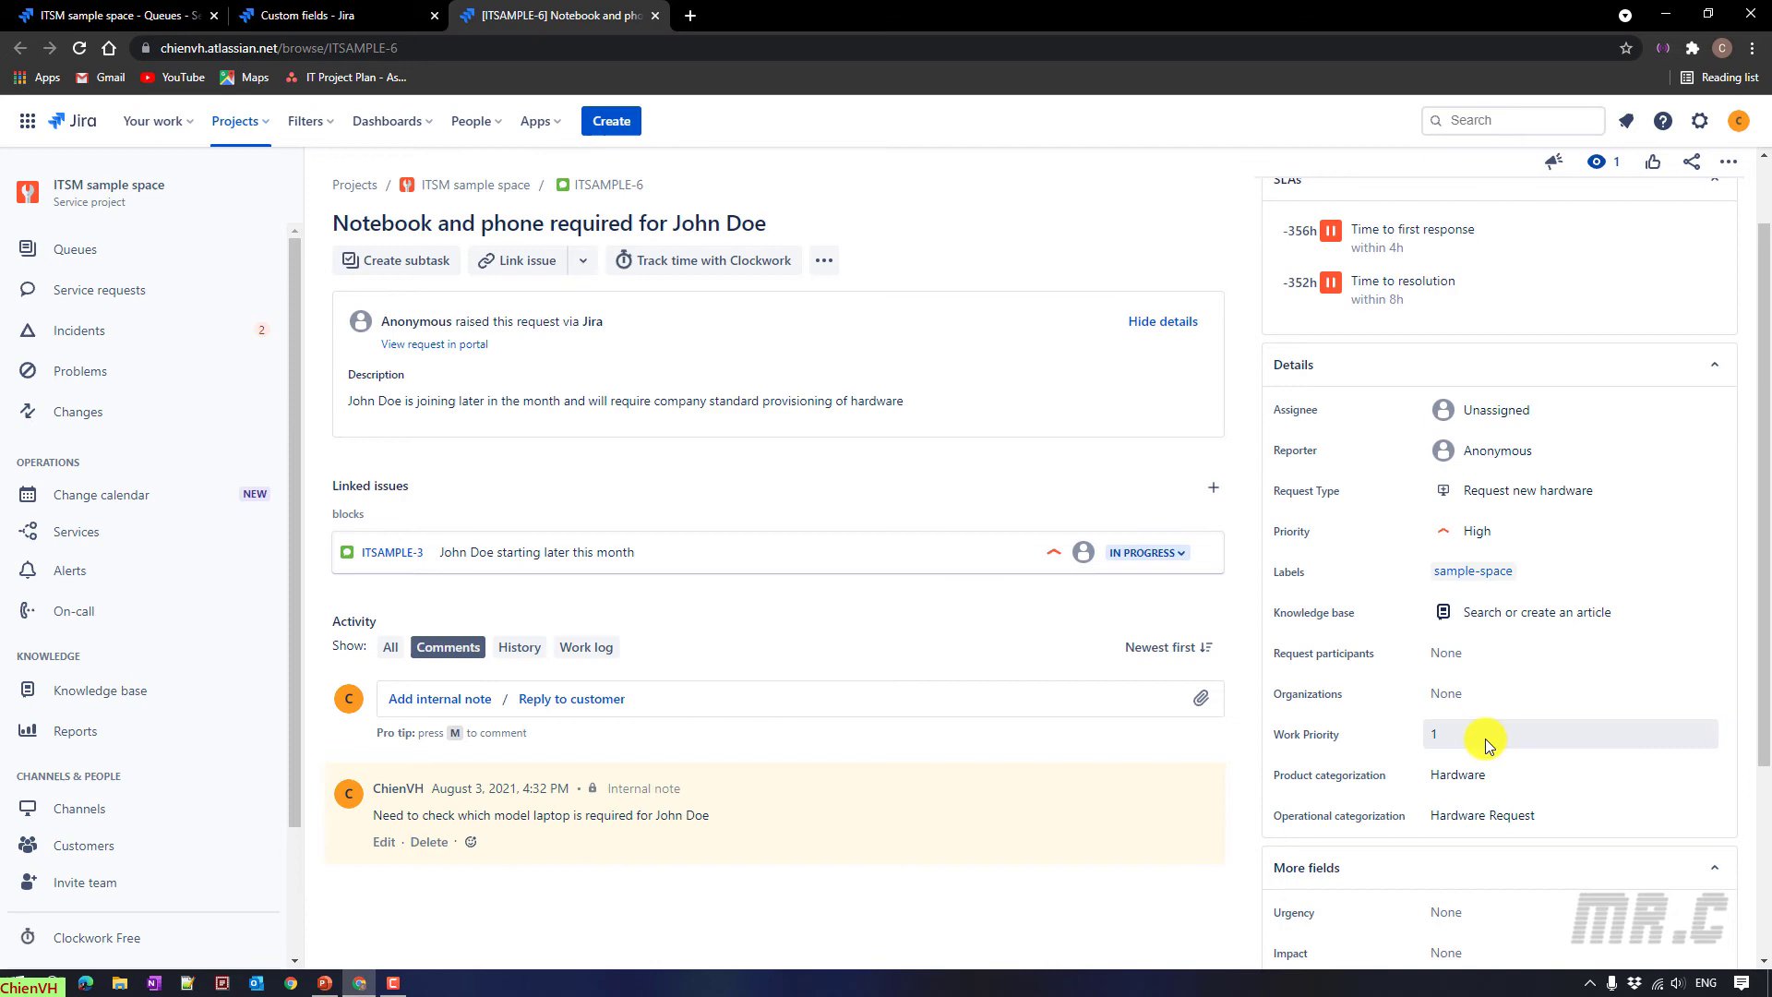
click(1670, 769)
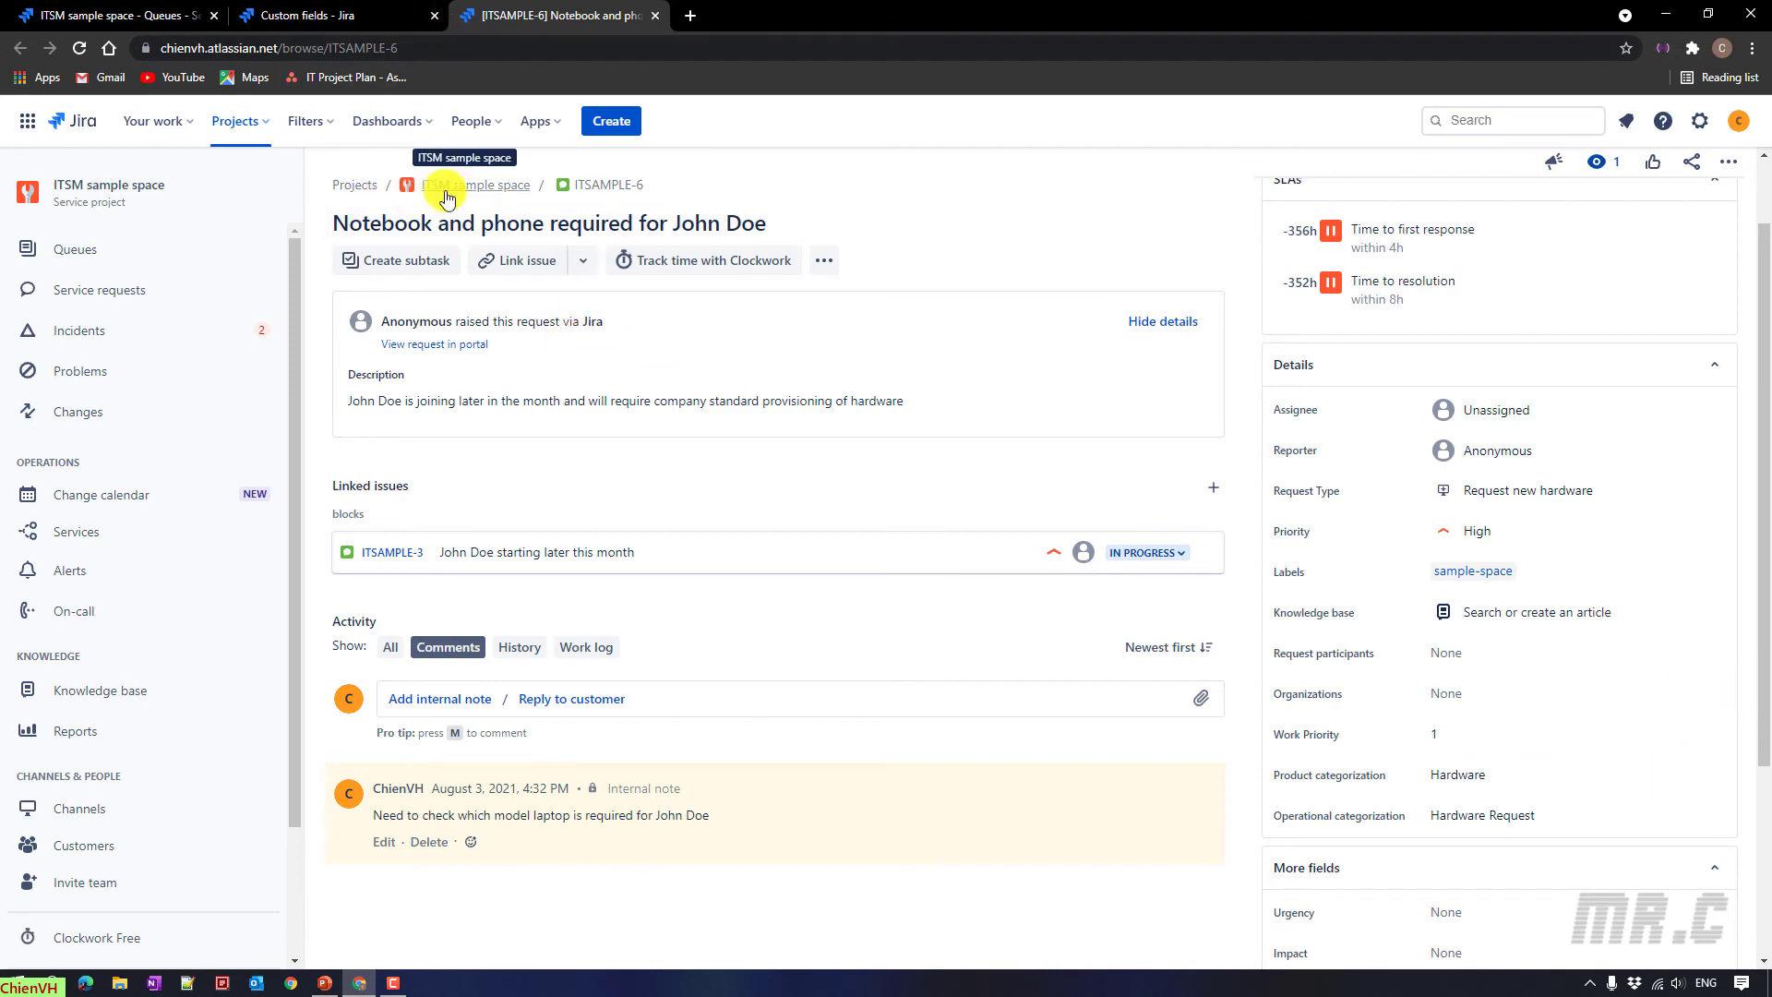
click(120, 13)
- Edit the All open tickets queue to add a Work Priority column after Request Type and save
click(80, 48)
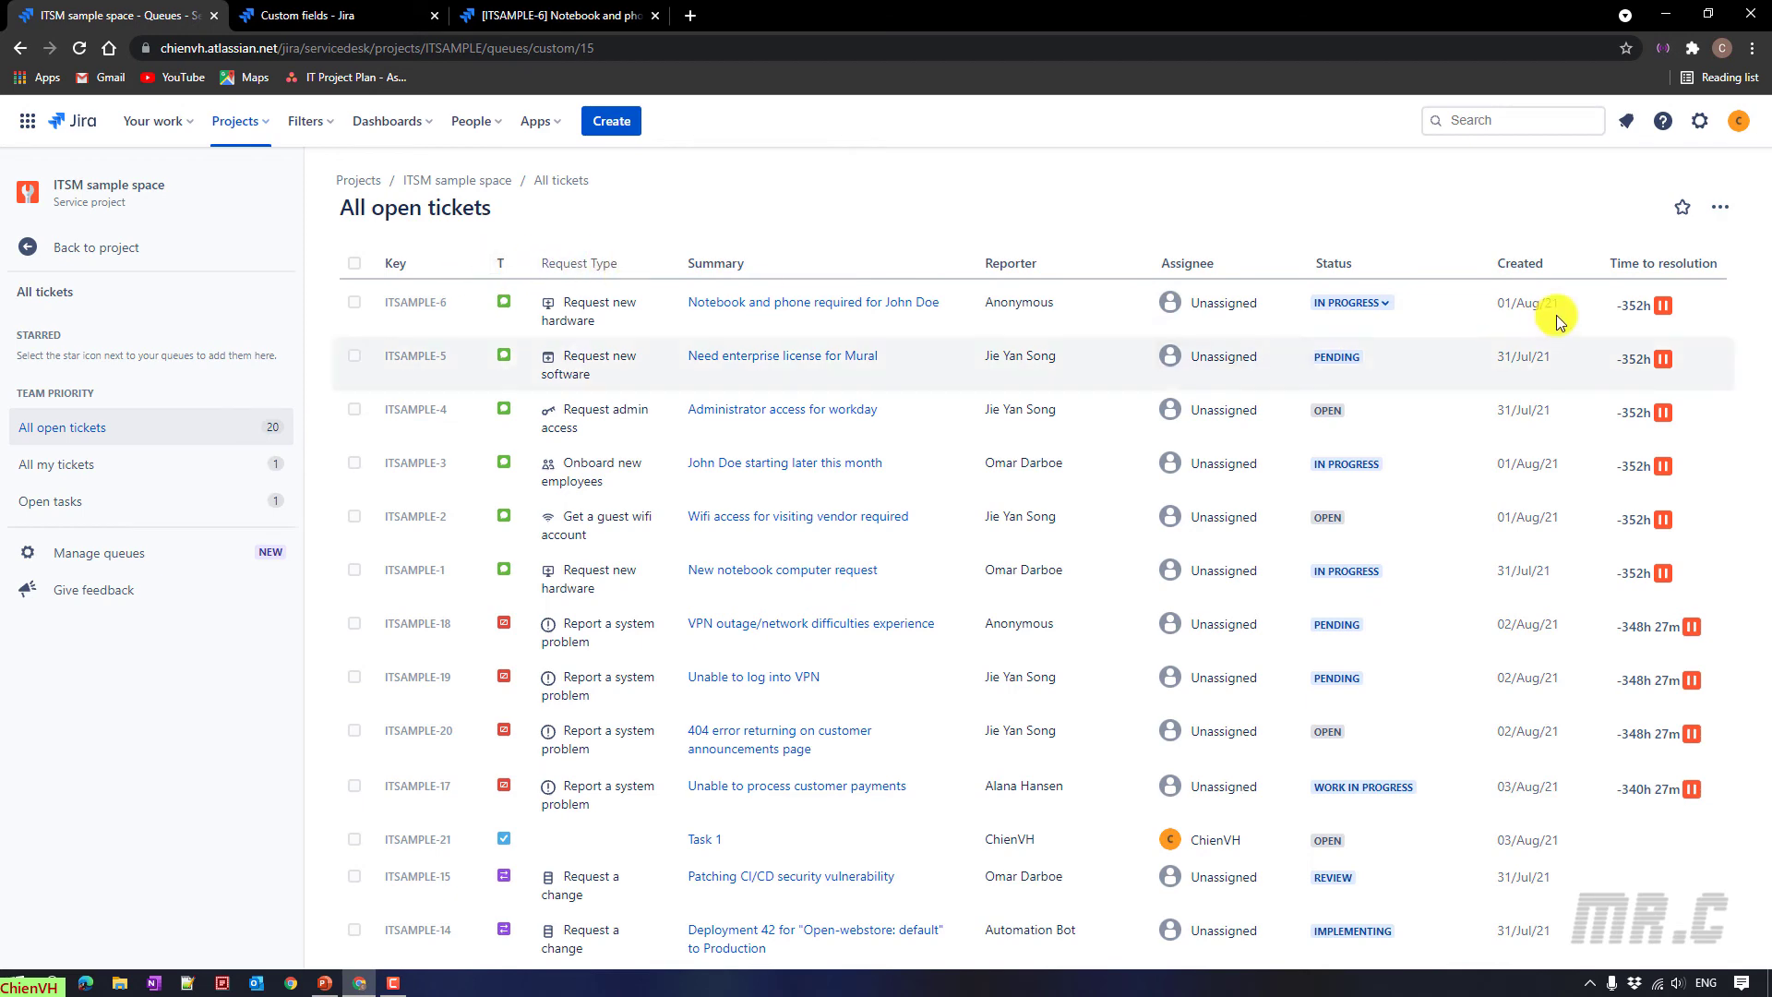
click(1716, 207)
click(1666, 260)
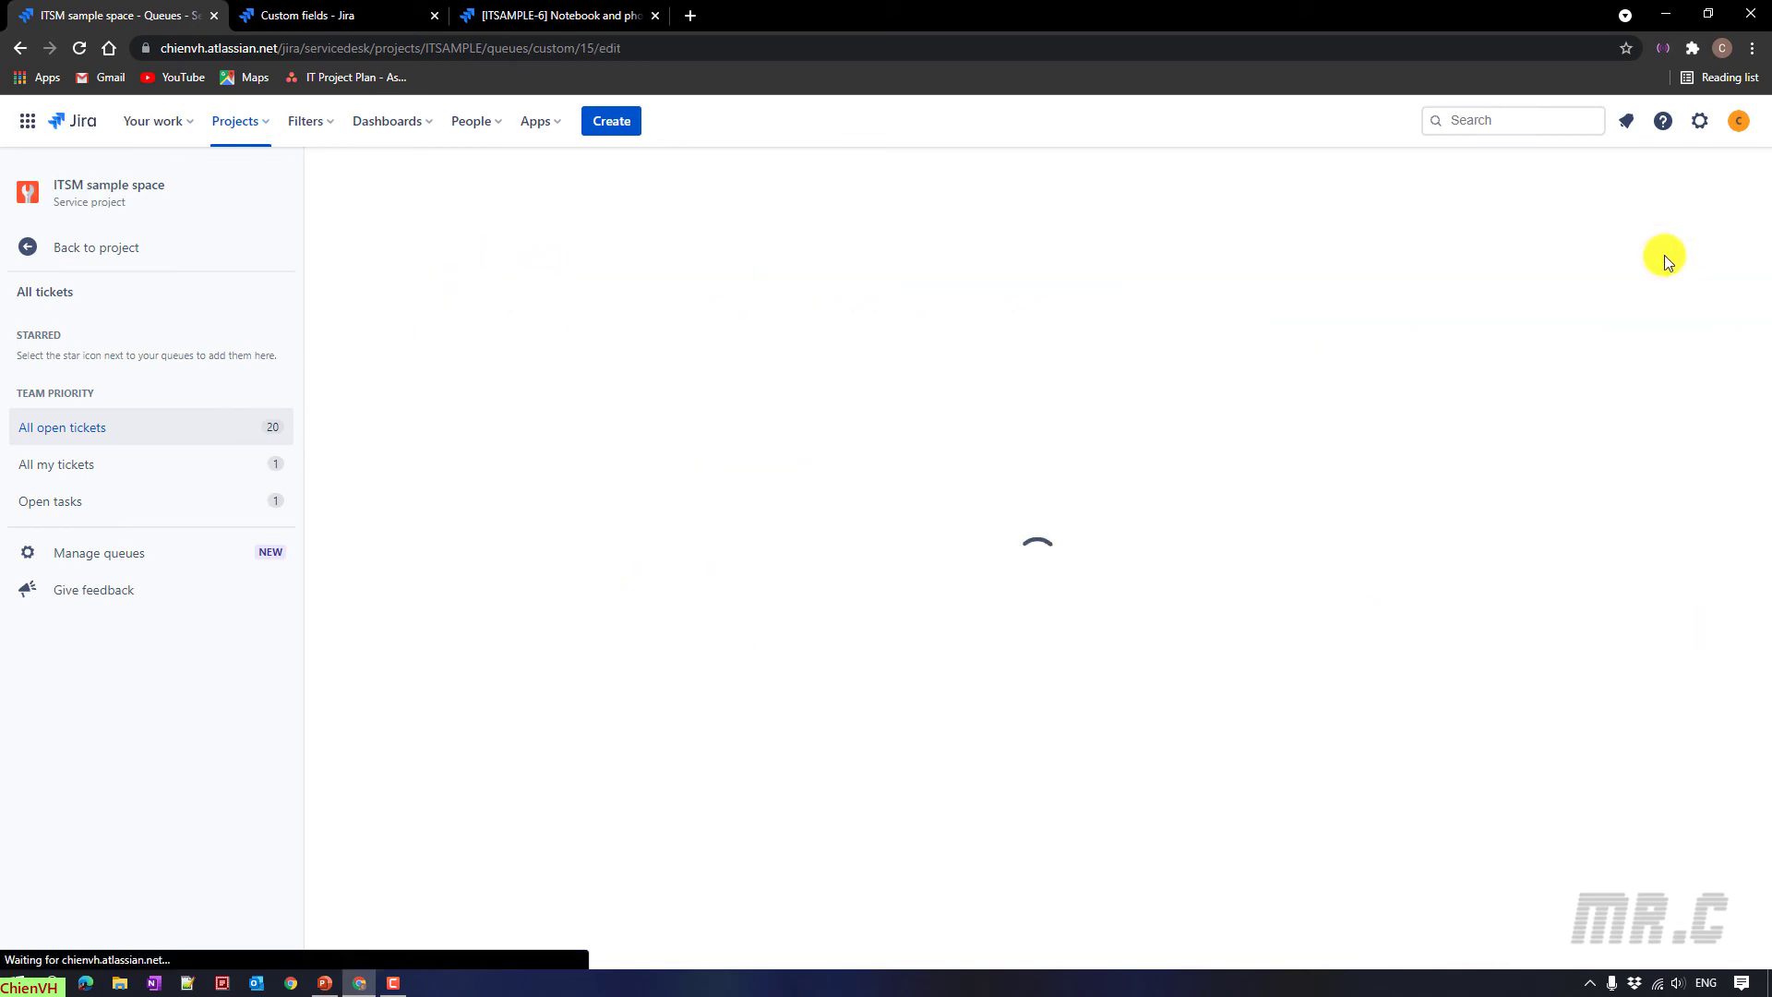
click(1722, 515)
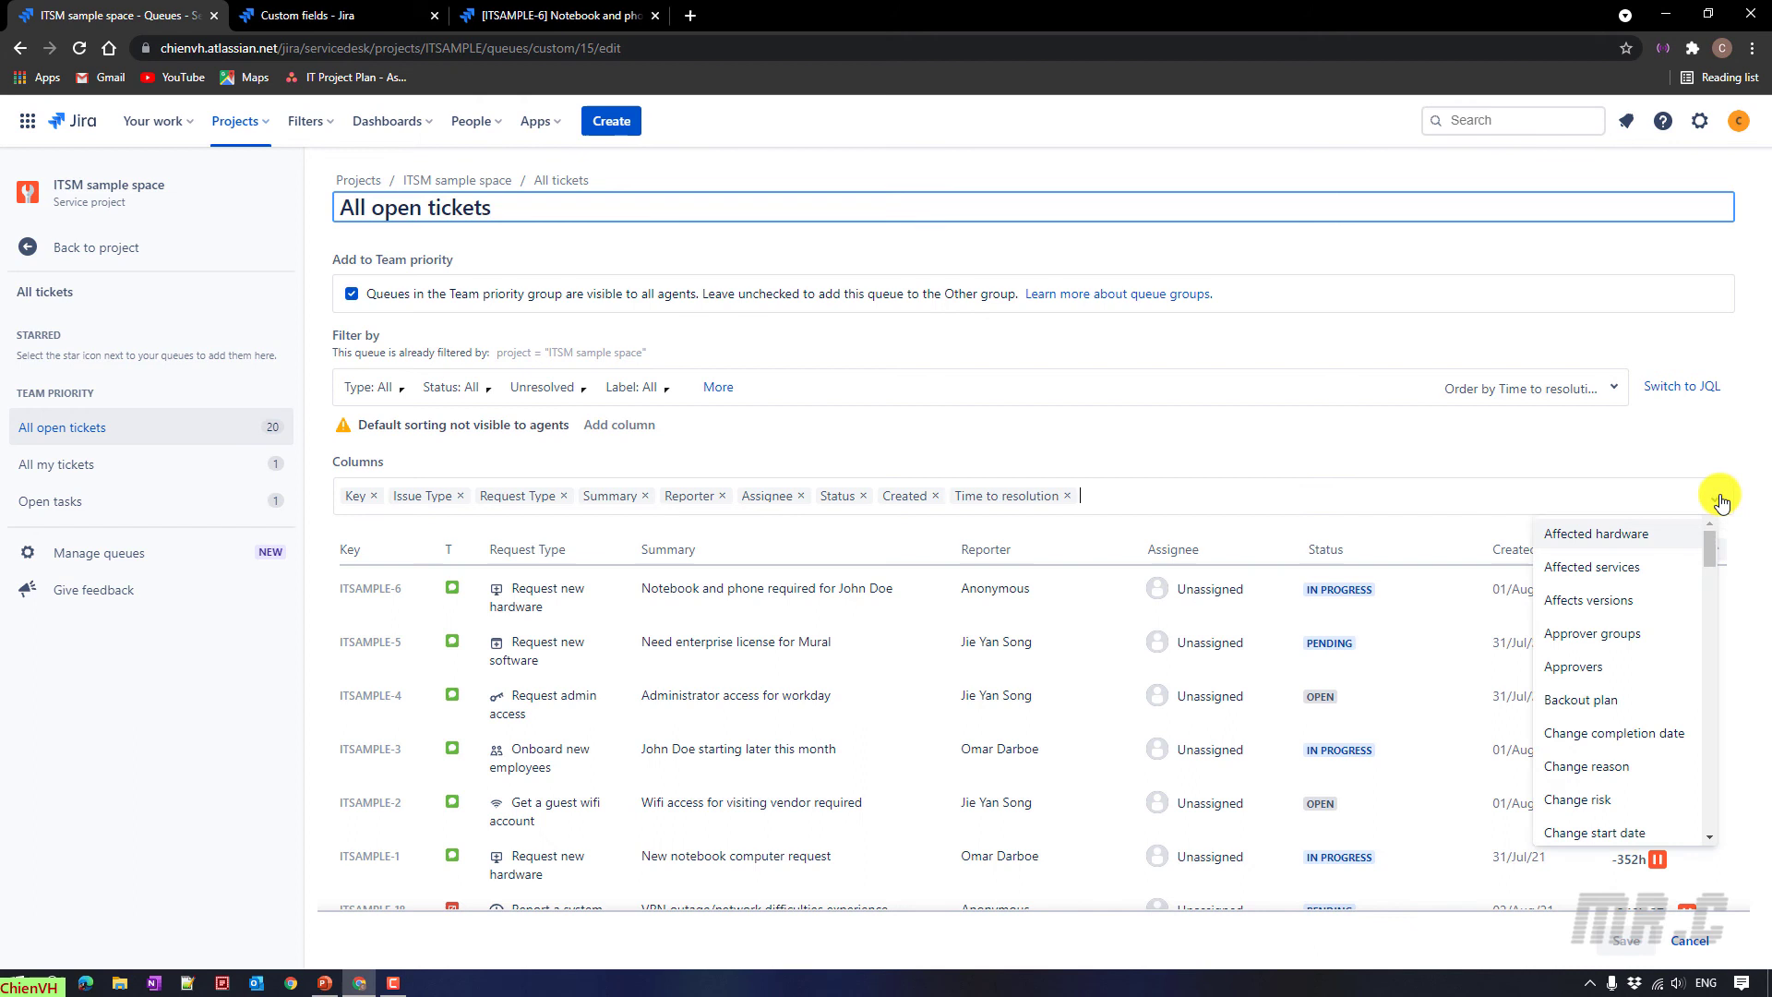
scroll(1661, 738, down, 8)
scroll(1638, 792, down, 10)
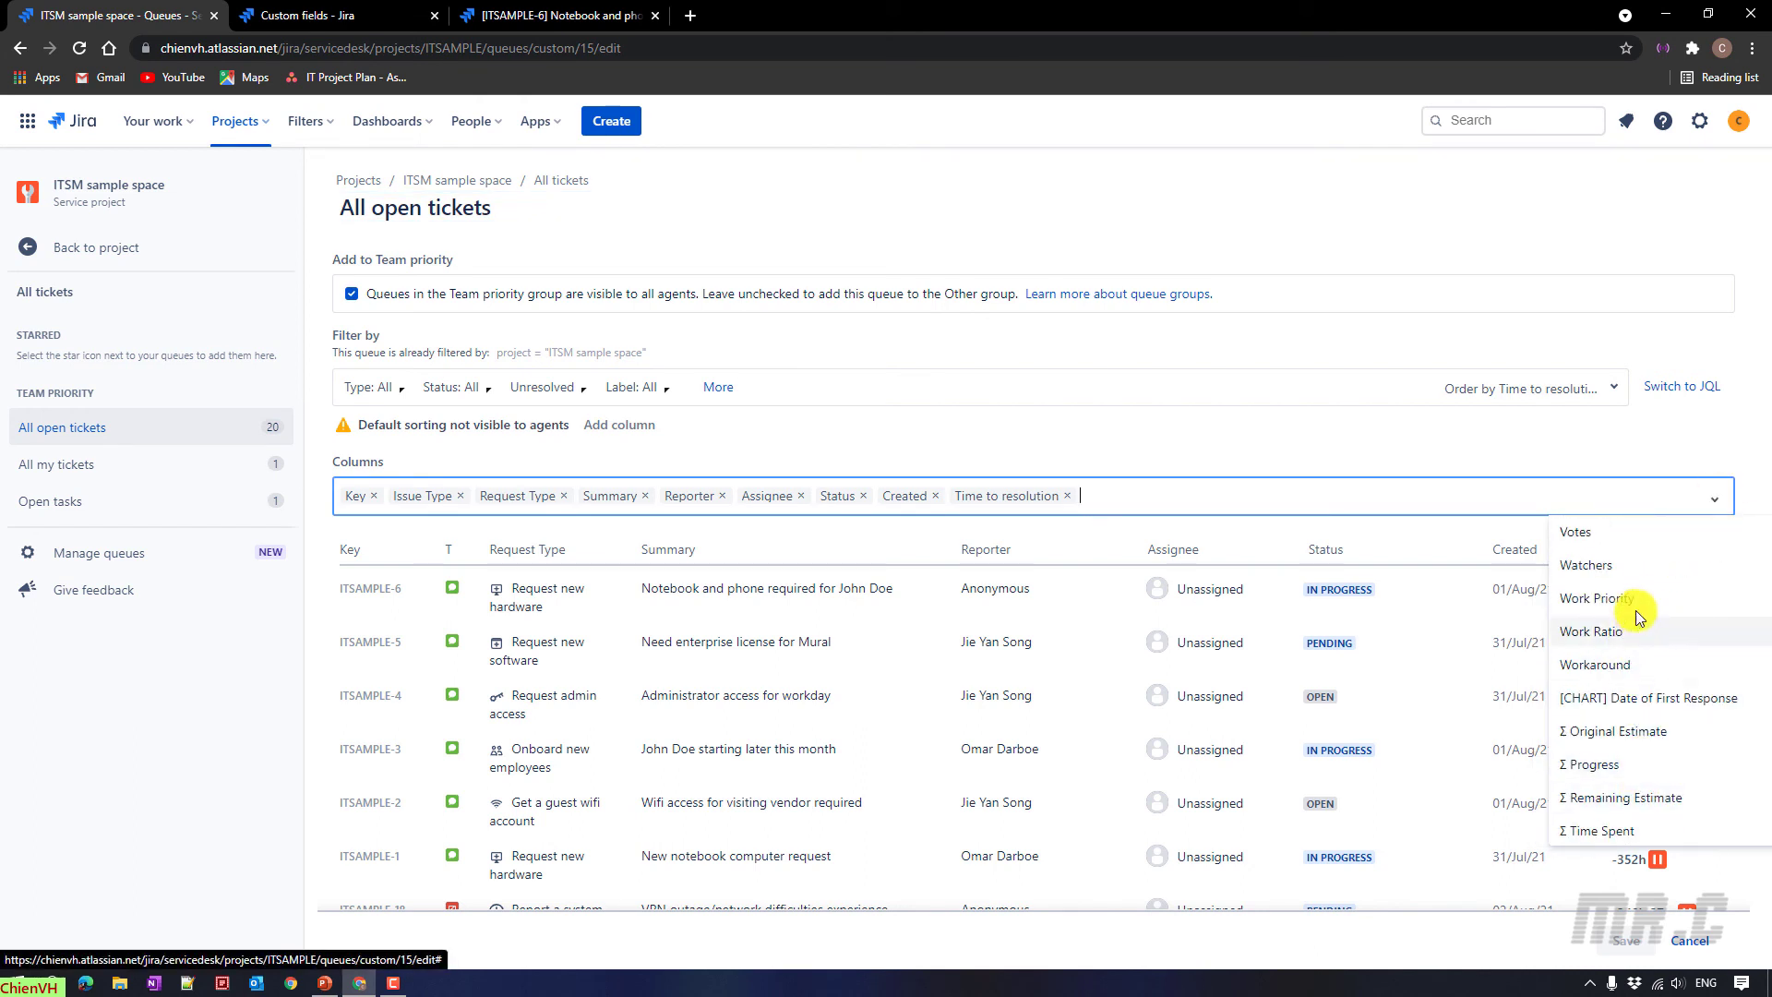
click(1601, 598)
drag(1162, 499, 609, 506)
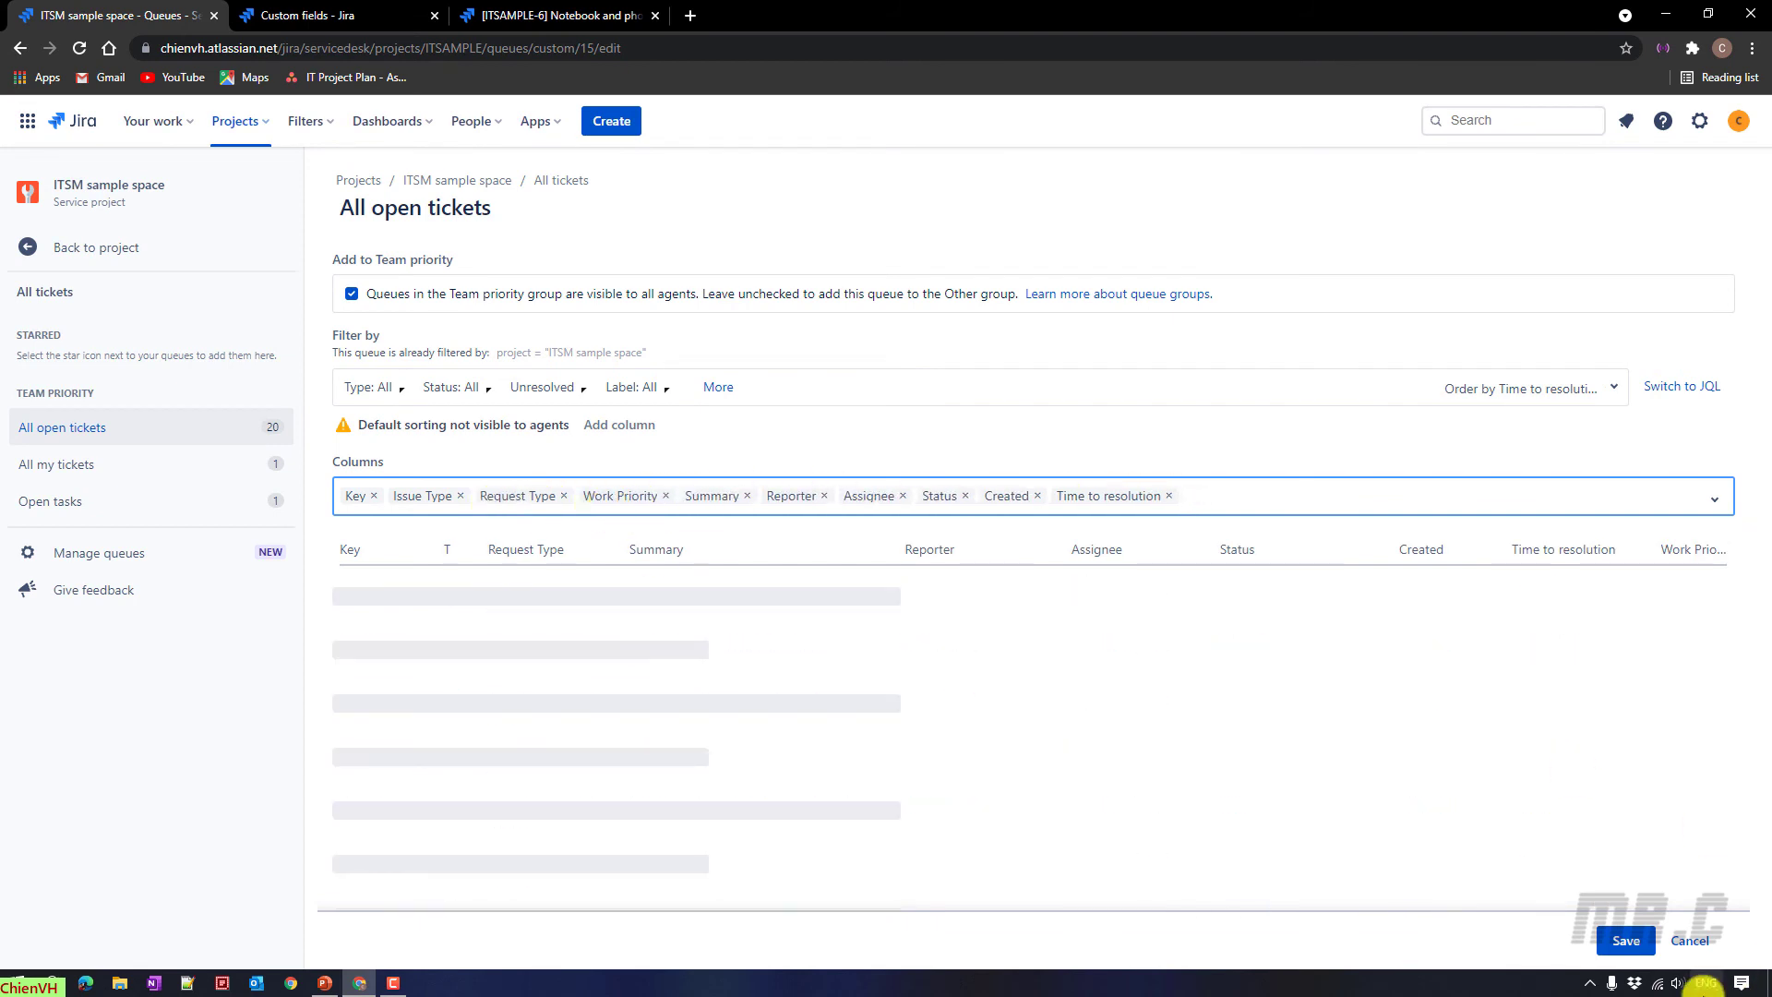
click(1620, 939)
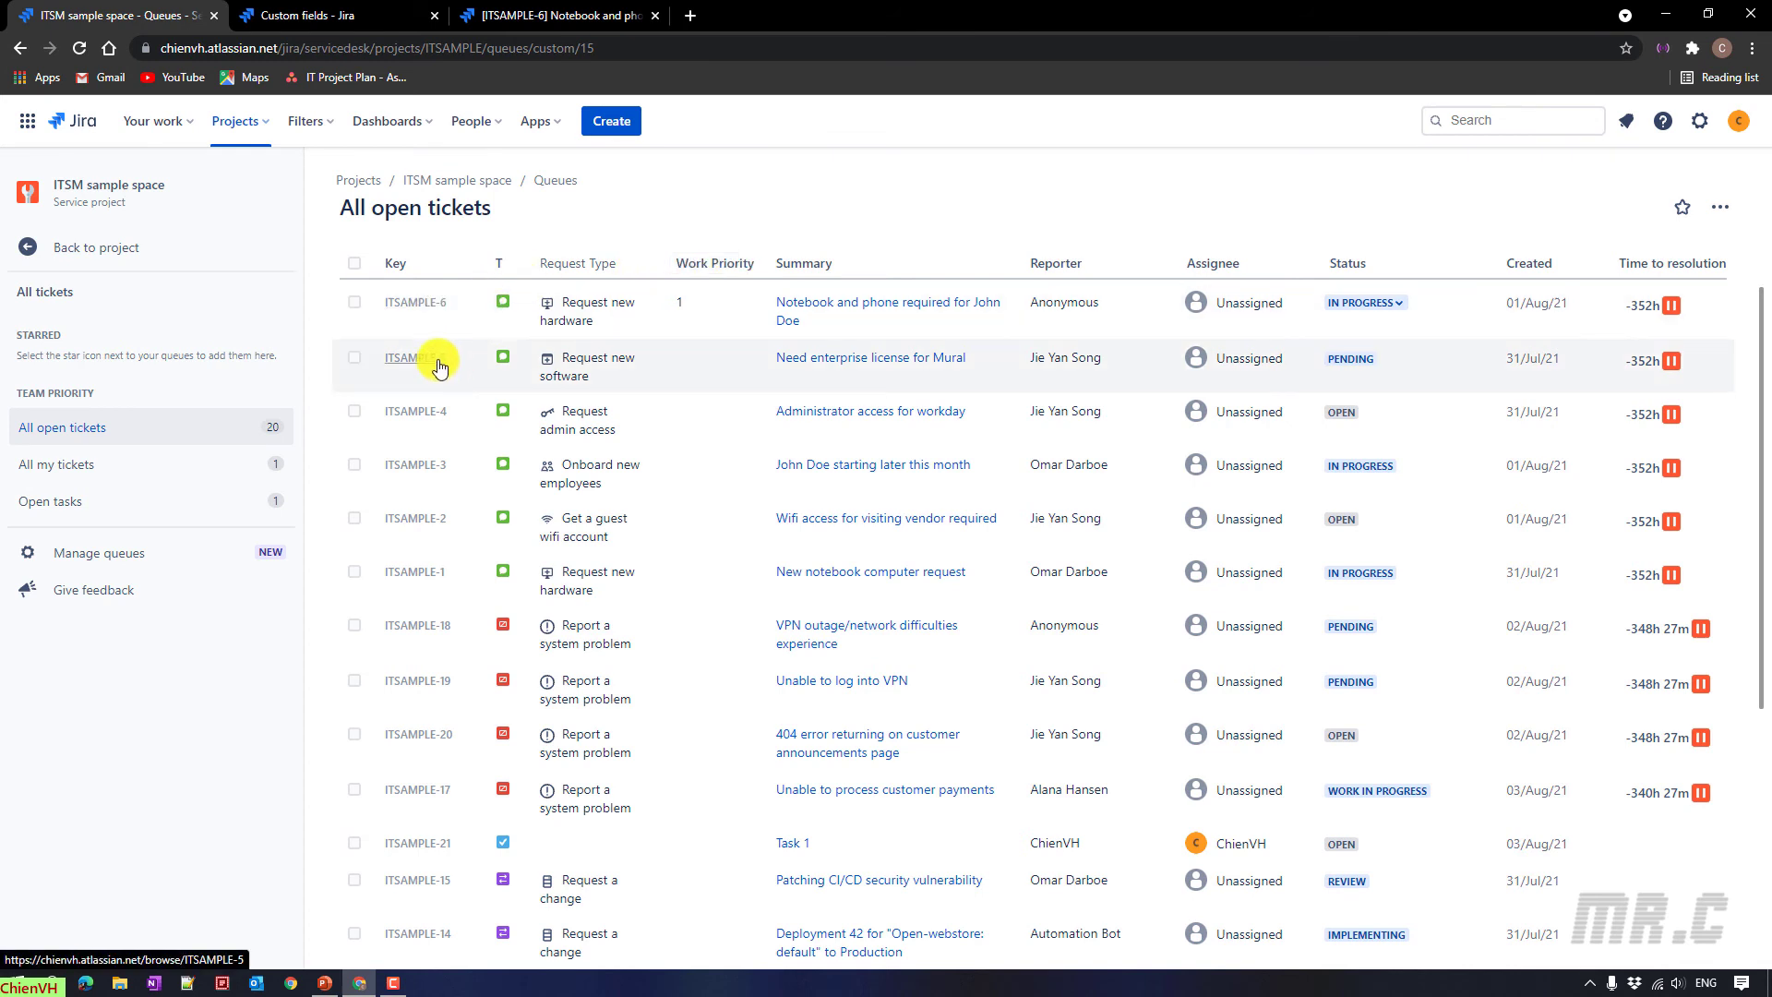
- Set ITSAMPLE-5's Work Priority to 1.1, then close the ITSAMPLE-5 and ITSAMPLE-6 ticket tabs
ctrl+click(426, 358)
click(747, 9)
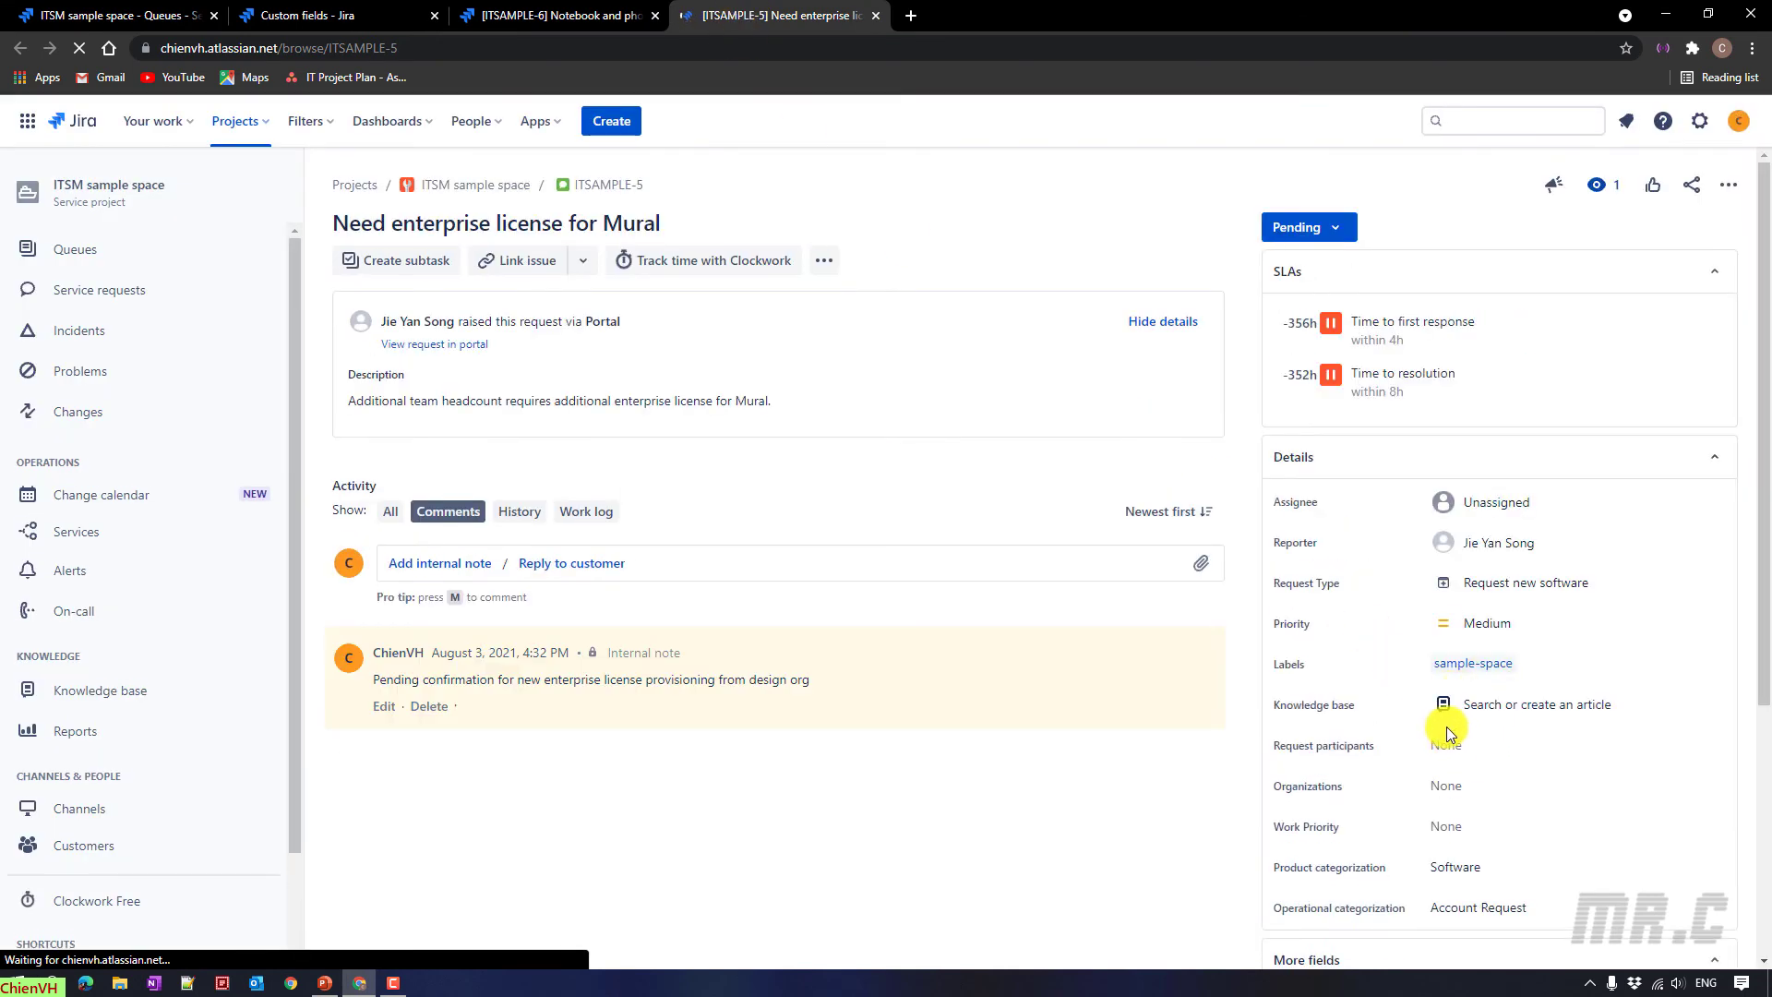
click(1452, 826)
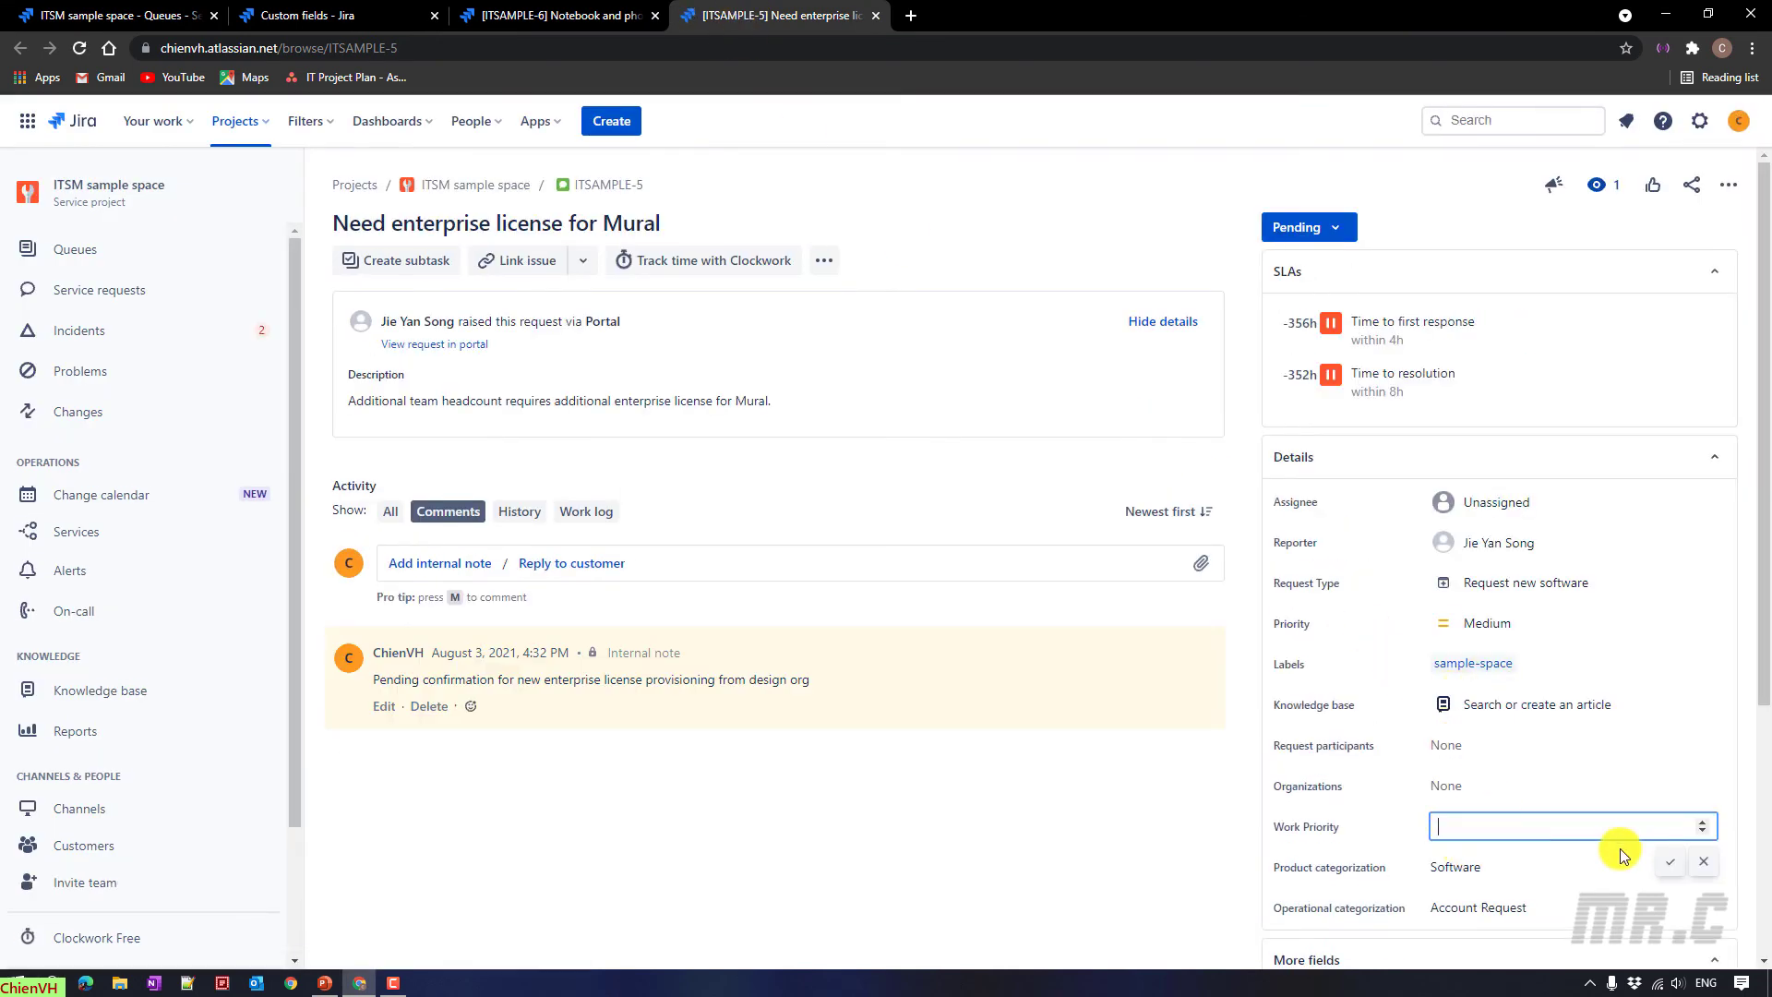
text(1.1)
key(Return)
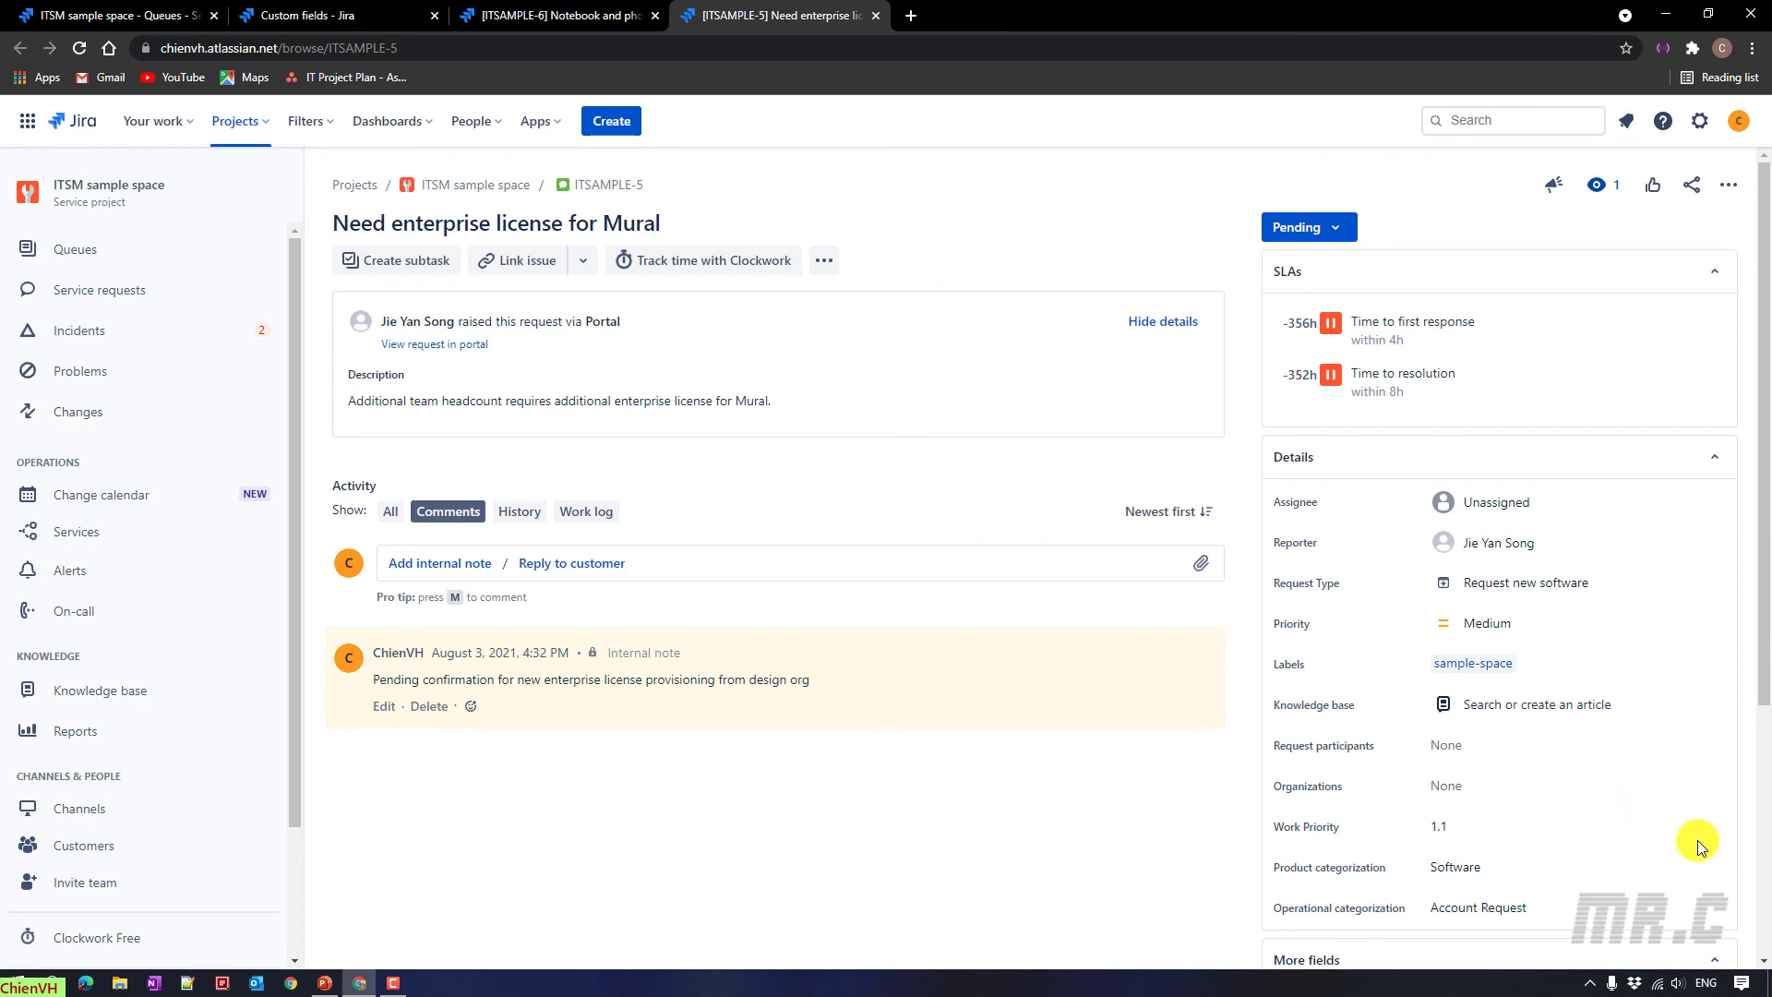
key(ctrl+w)
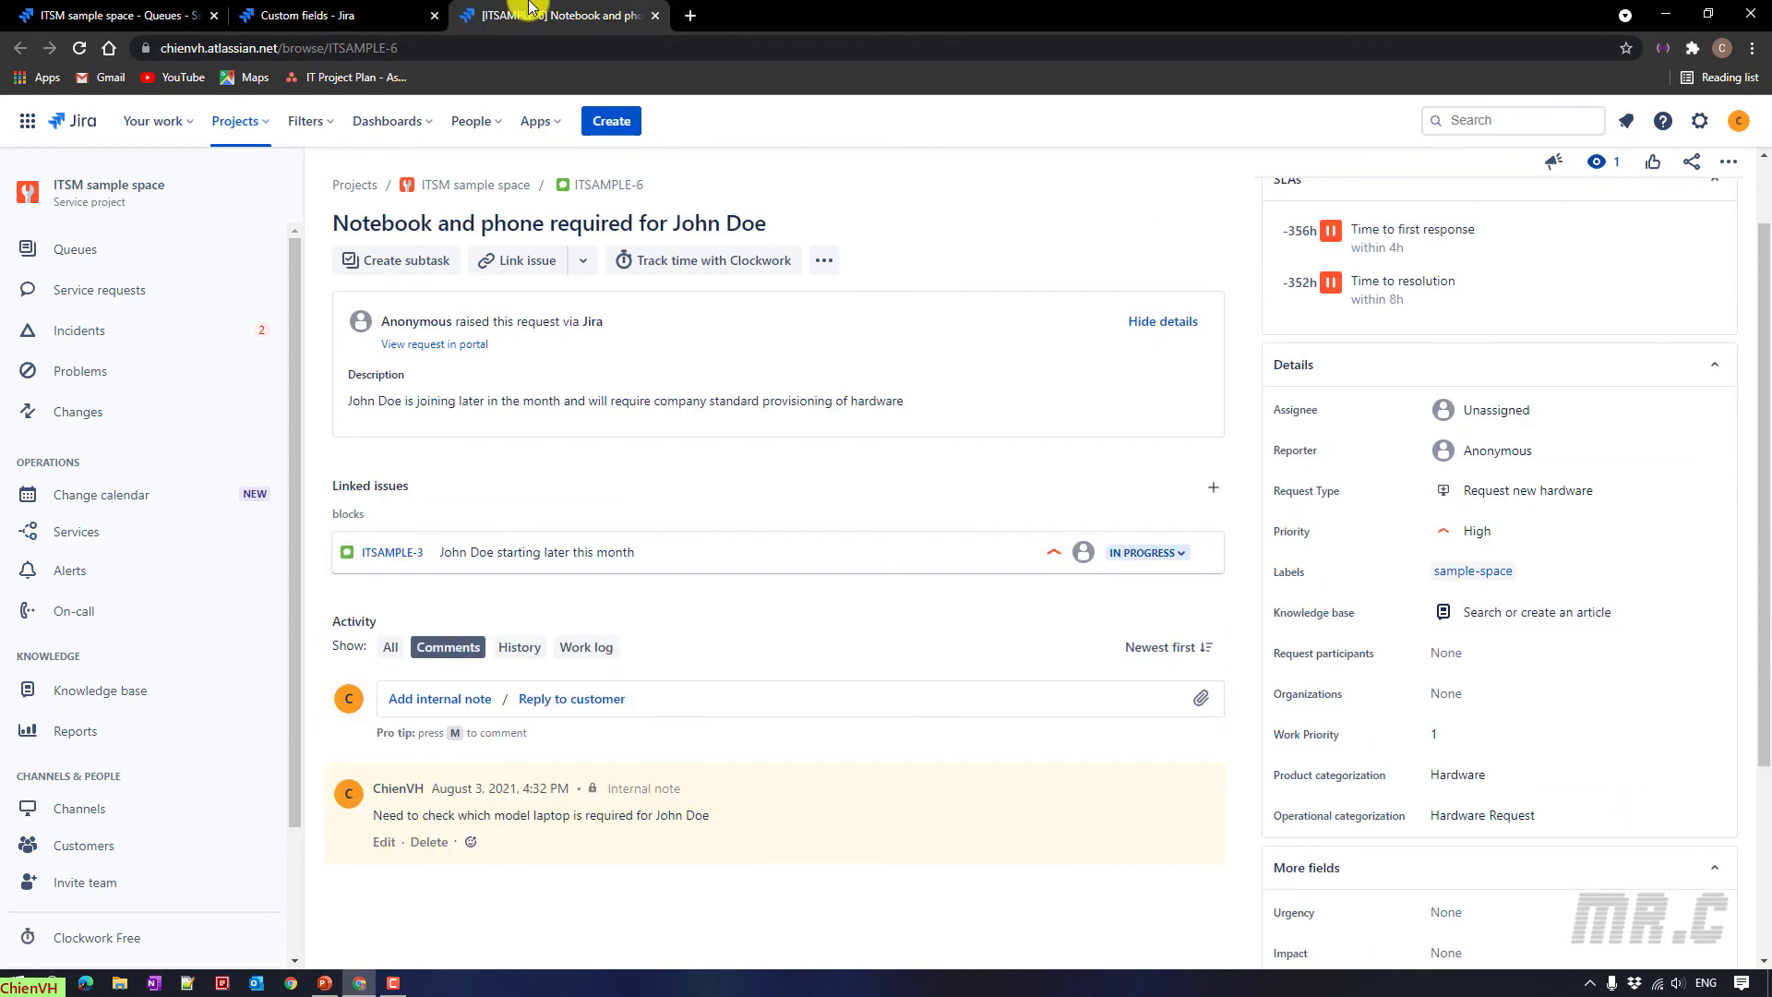
key(ctrl+w)
key(ctrl+w)
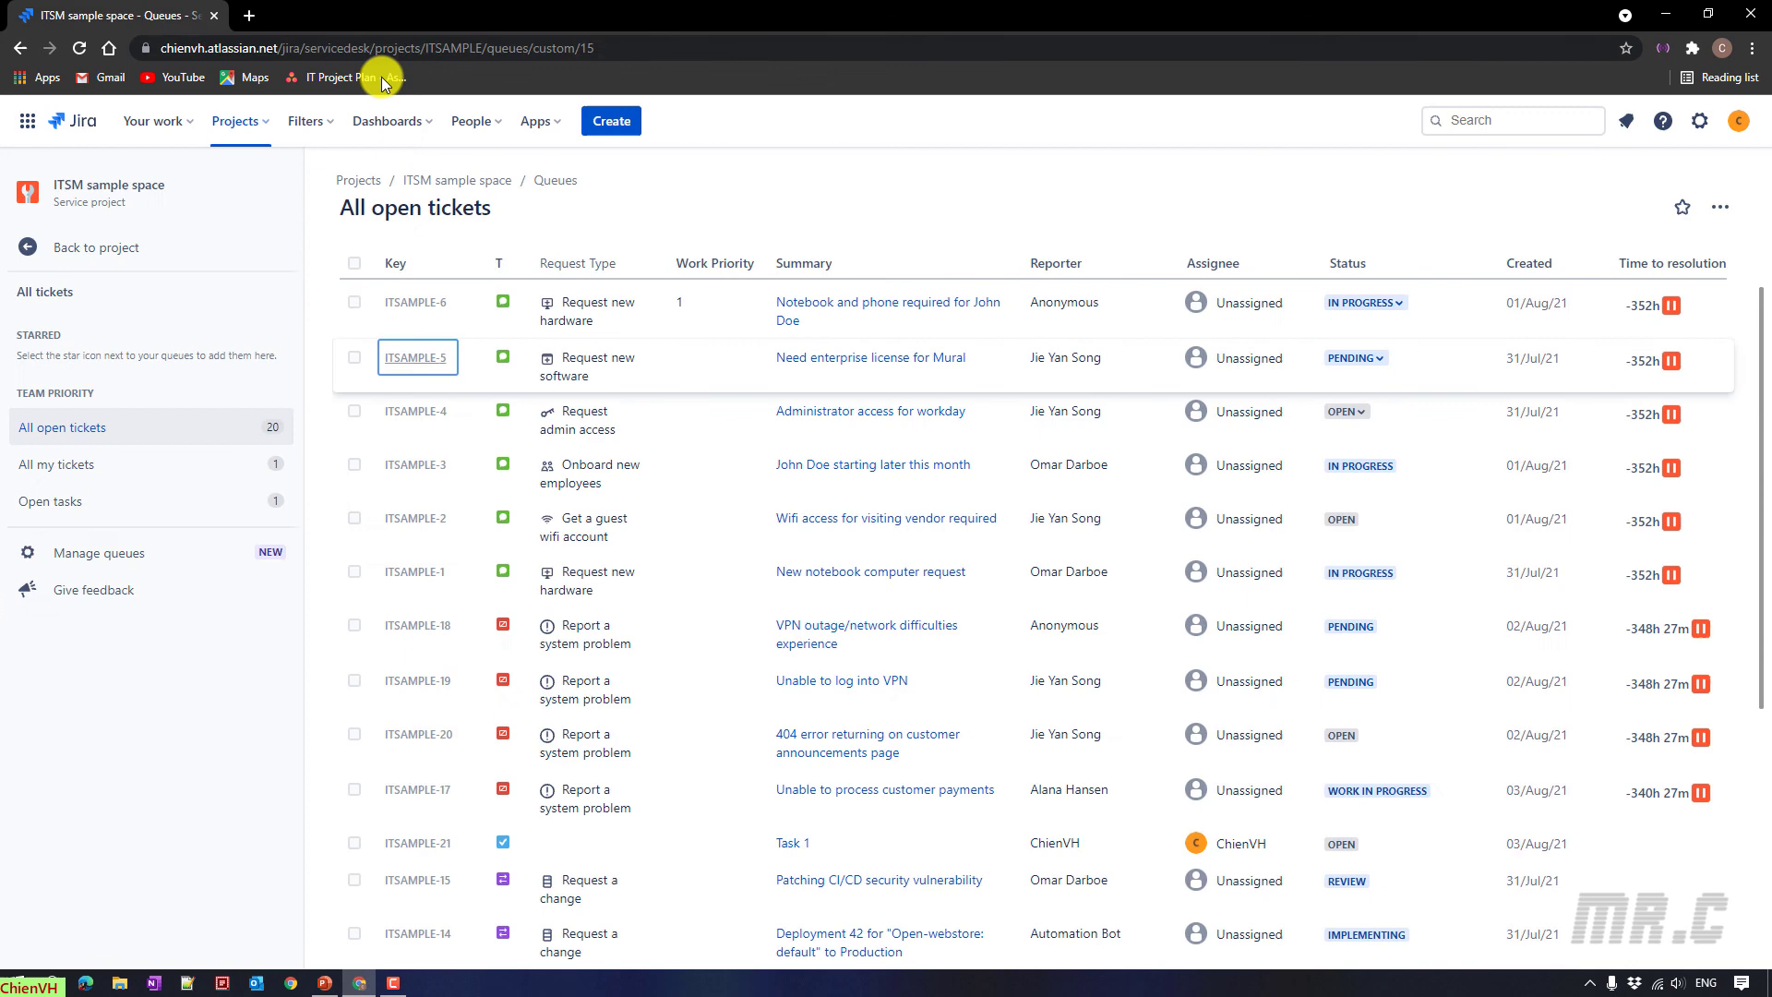
- Set ITSAMPLE-4's Work Priority to 1.2, then reload the All open tickets queue
ctrl+click(415, 410)
key(ctrl+Tab)
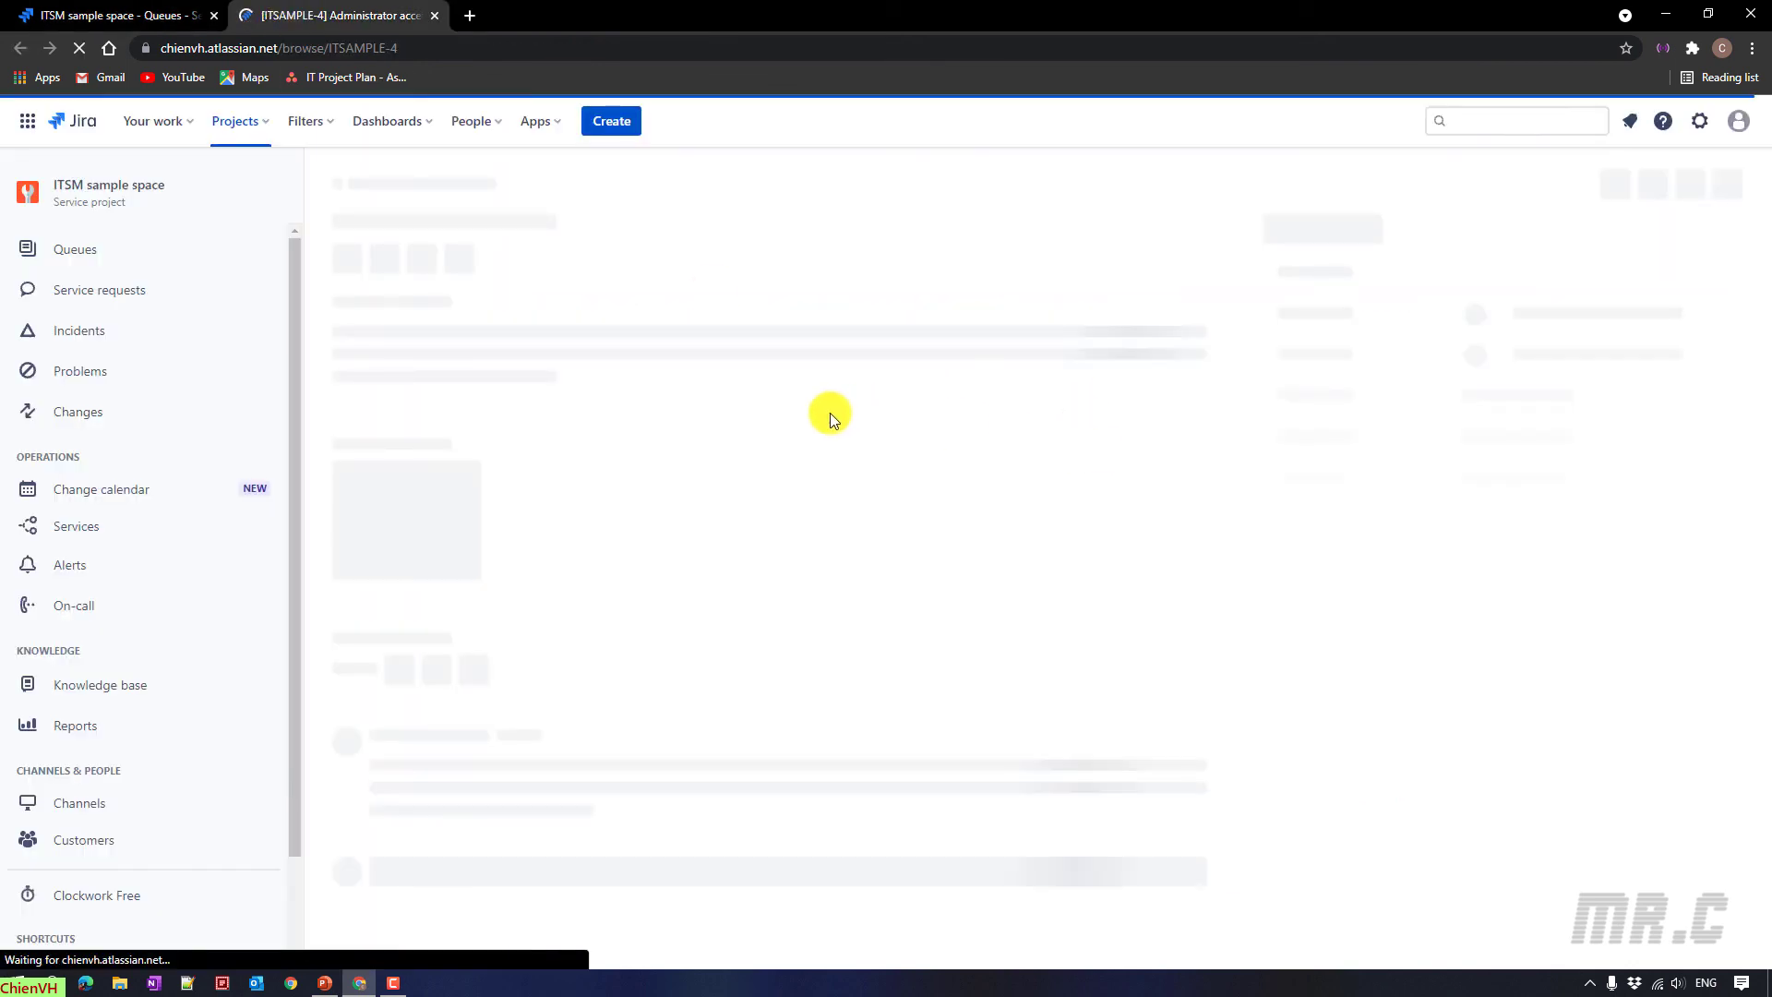
scroll(1526, 794, down, 1)
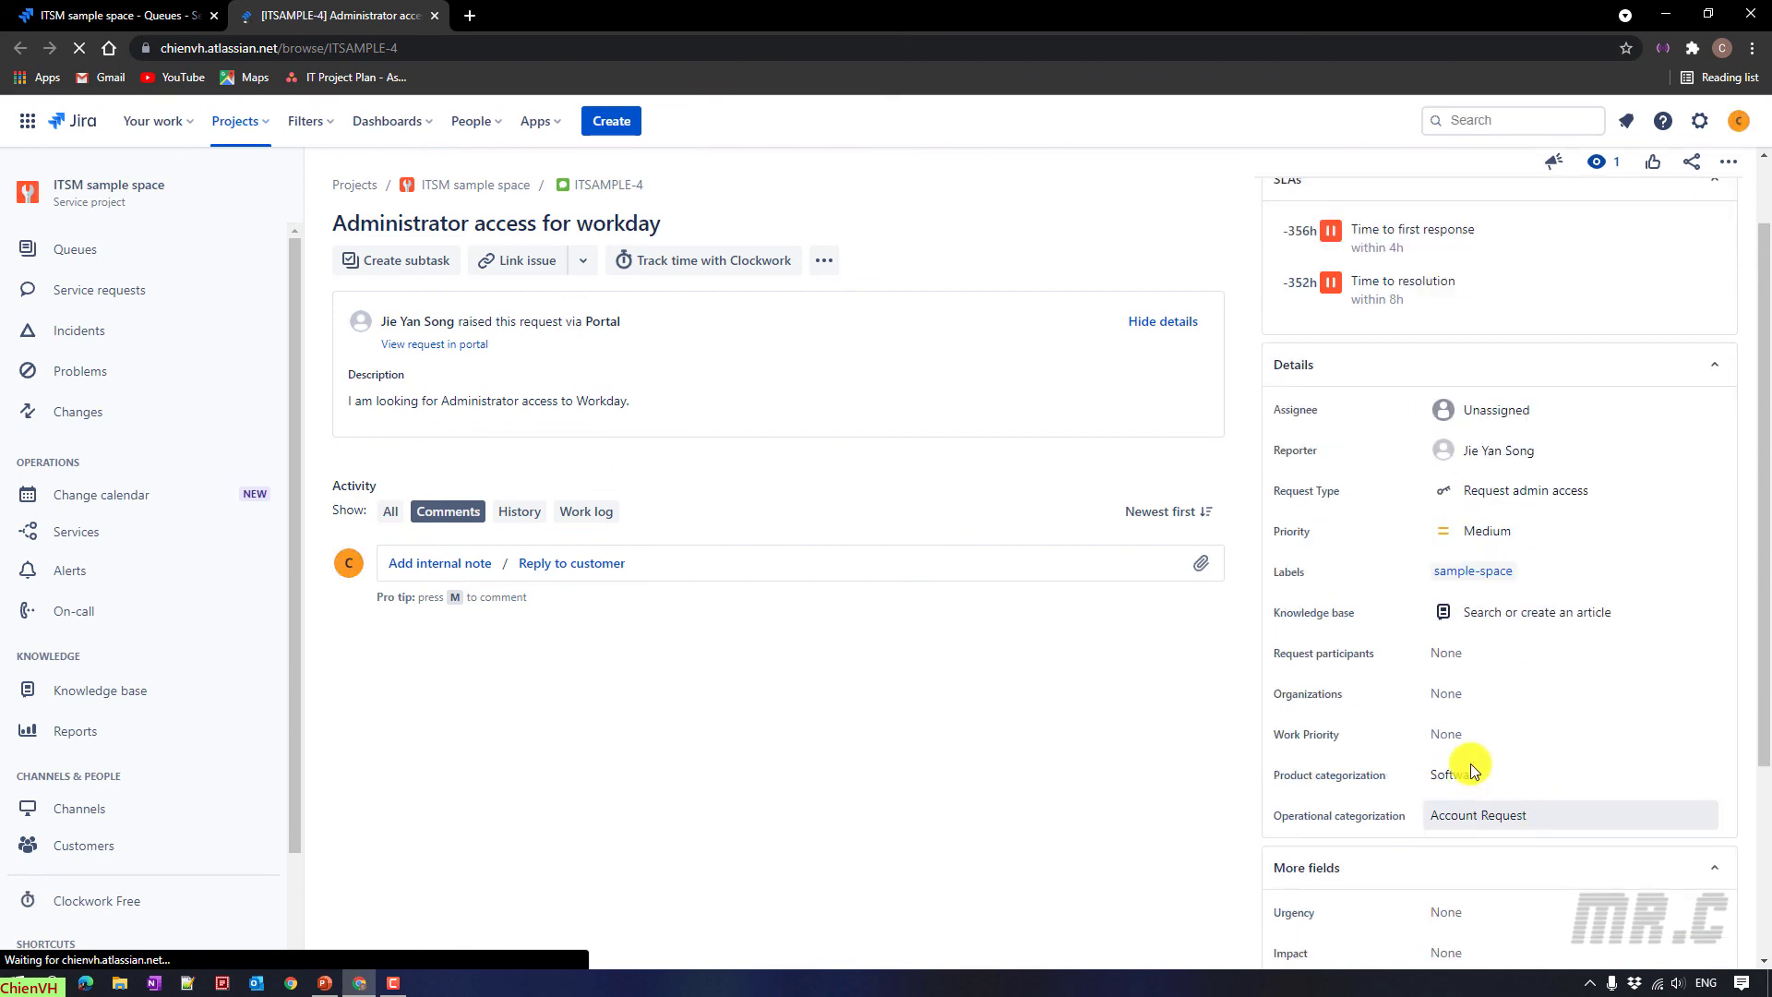
click(1462, 735)
text(1.2)
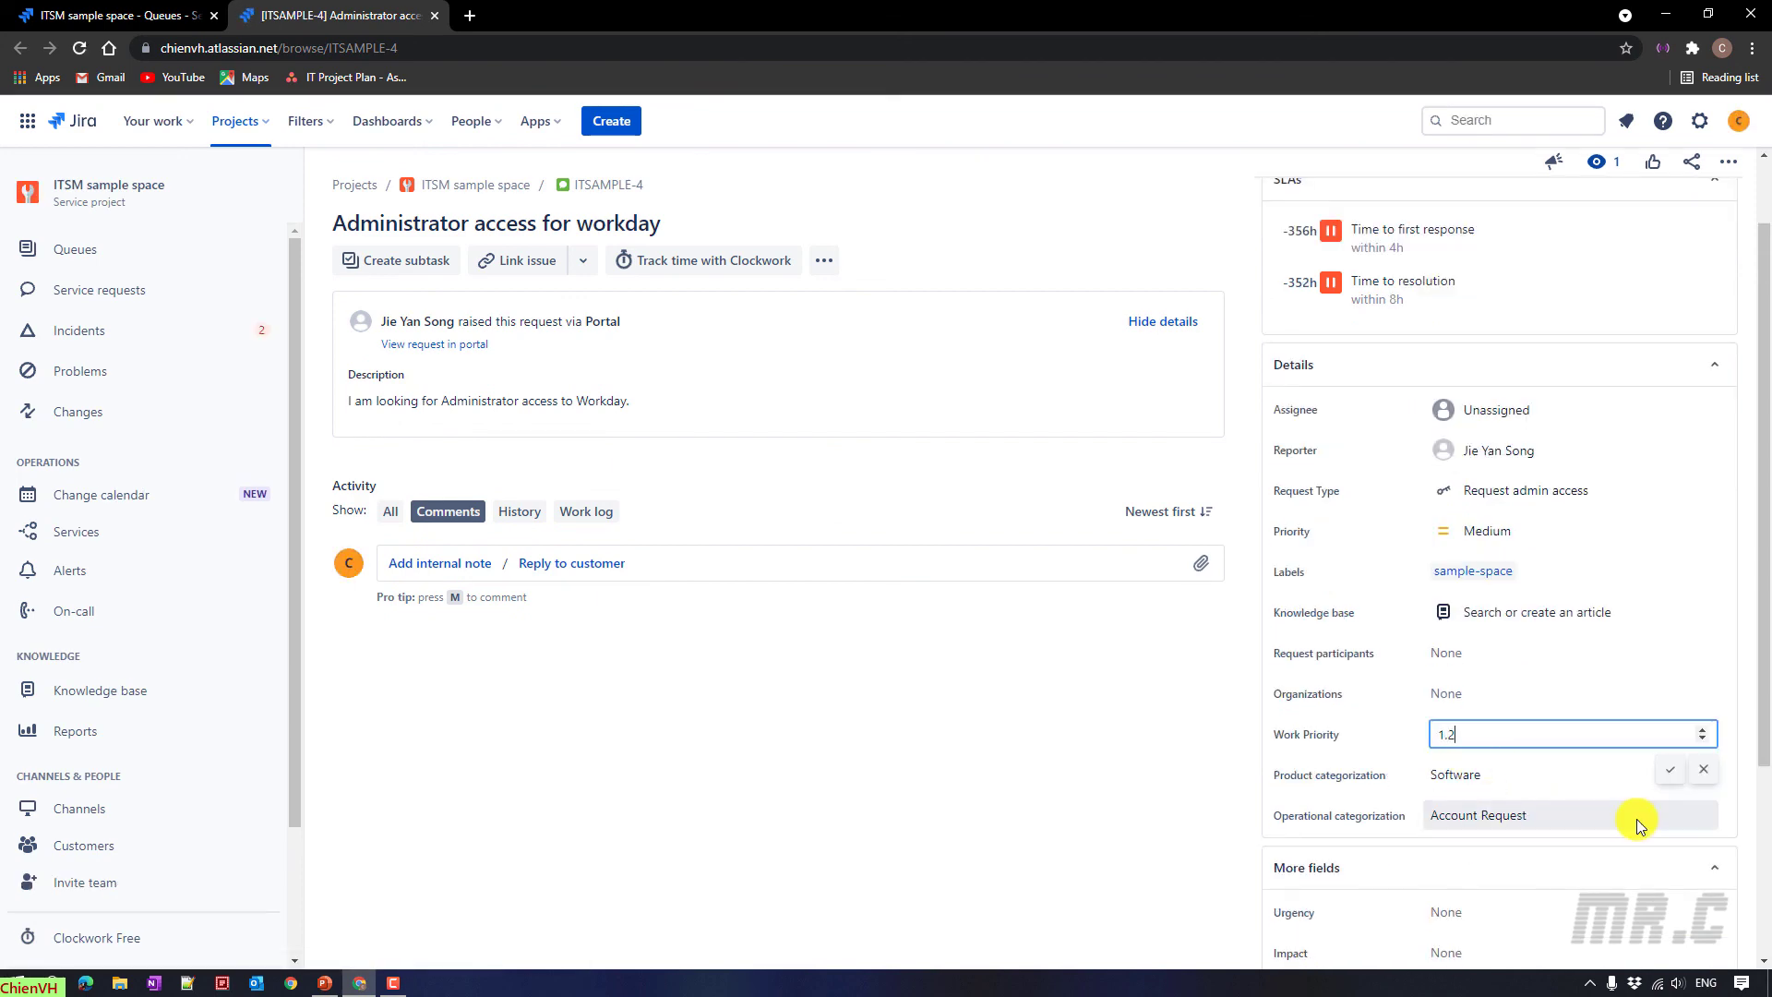
key(Return)
key(ctrl+Tab)
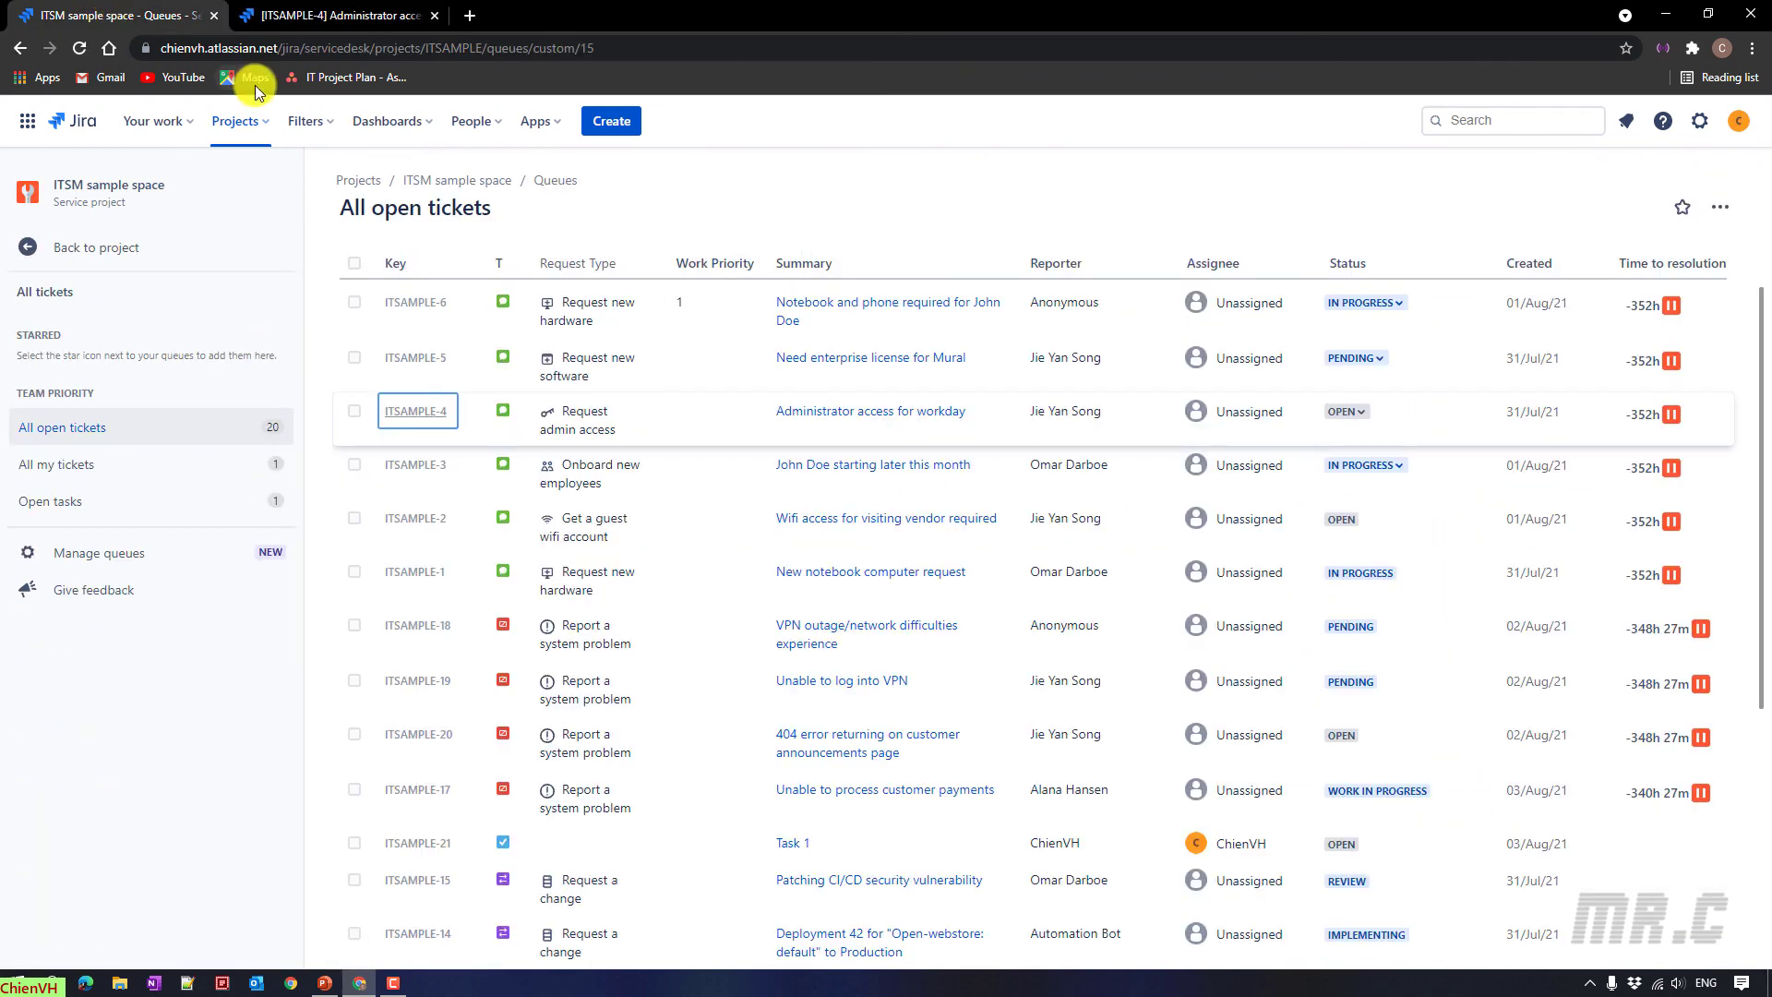
click(80, 48)
- Close the ITSAMPLE-4 ticket tab, leaving the reloaded queue showing its Work Priority values
middle_click(327, 15)
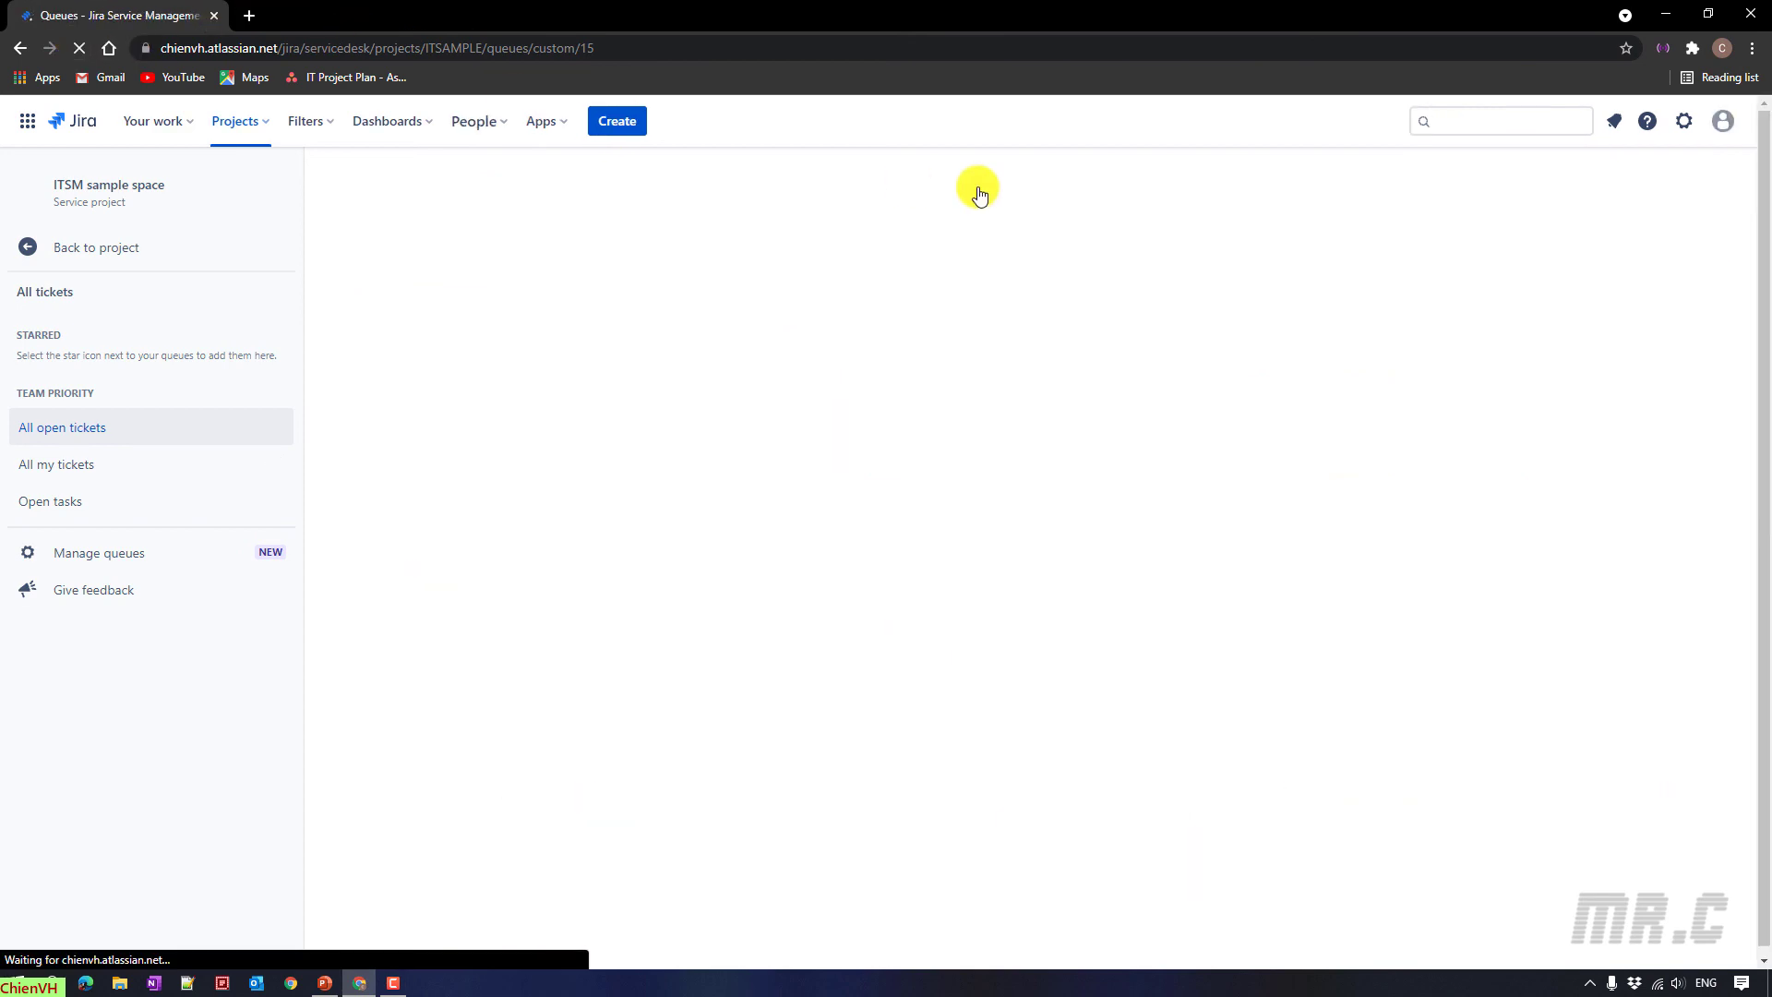